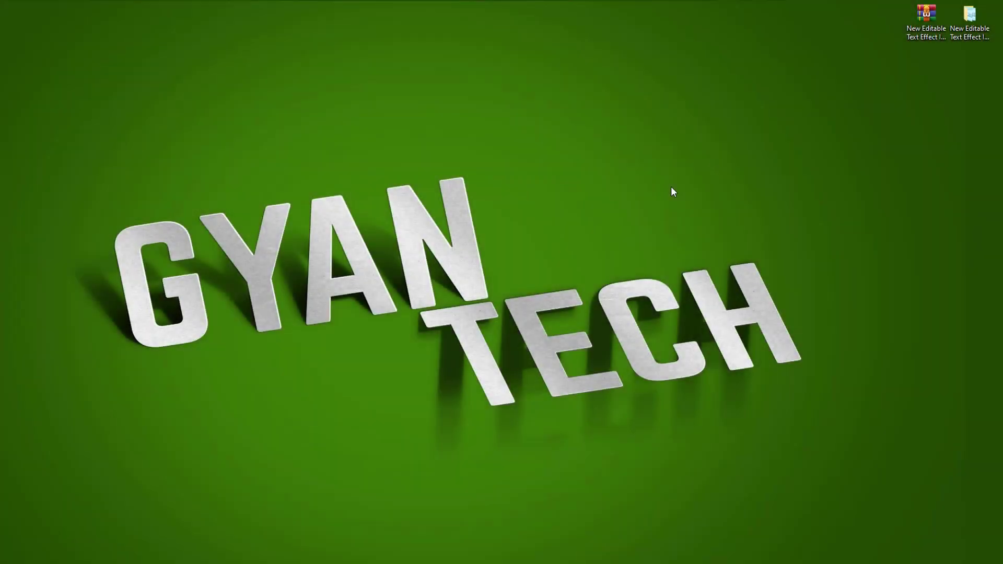
# - Refresh the desktop, then open the text-effect templates folder and its Big Boss preview image
pyautogui.rightClick(671, 186)
pyautogui.click(697, 221)
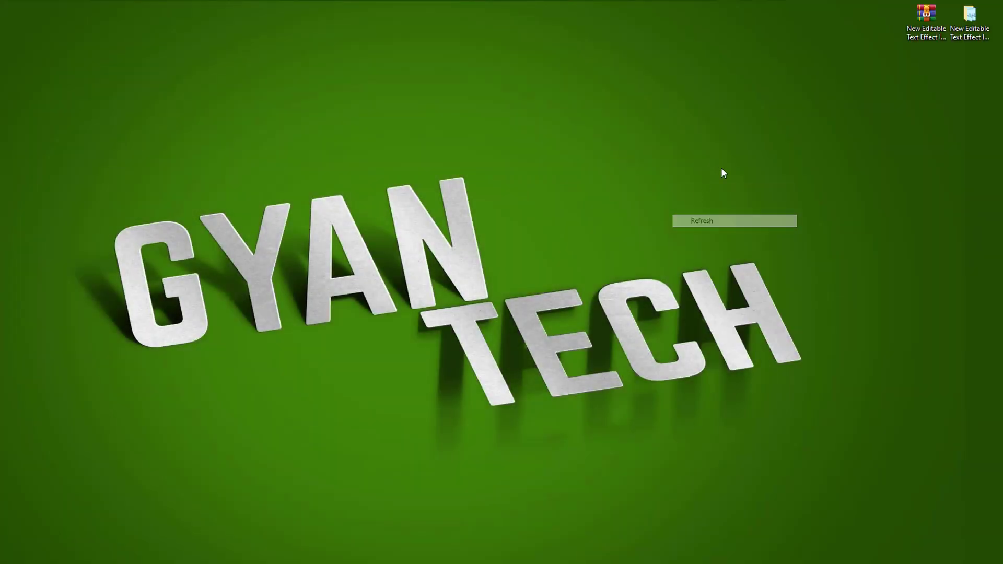
pyautogui.doubleClick(979, 21)
pyautogui.rightClick(488, 171)
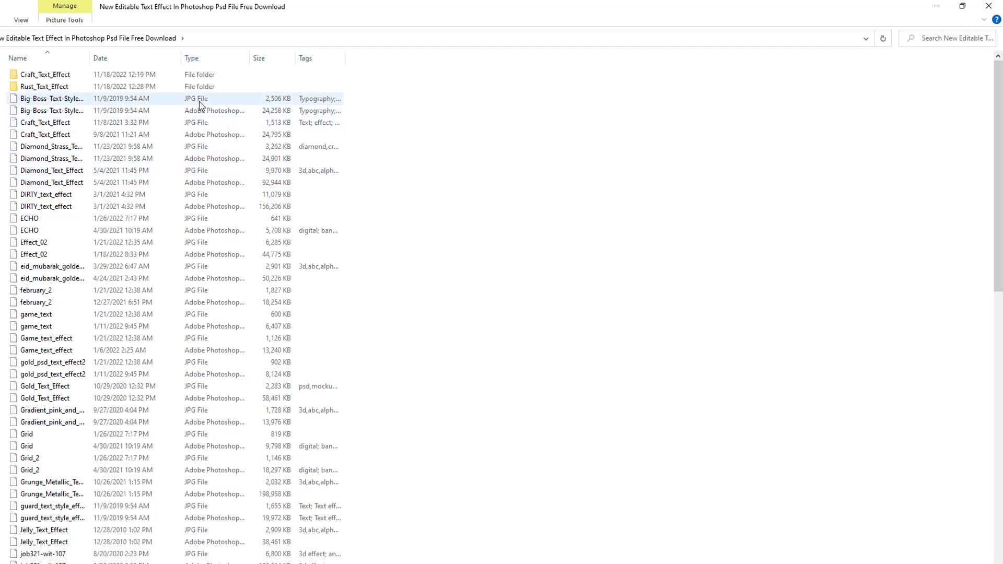
pyautogui.doubleClick(80, 98)
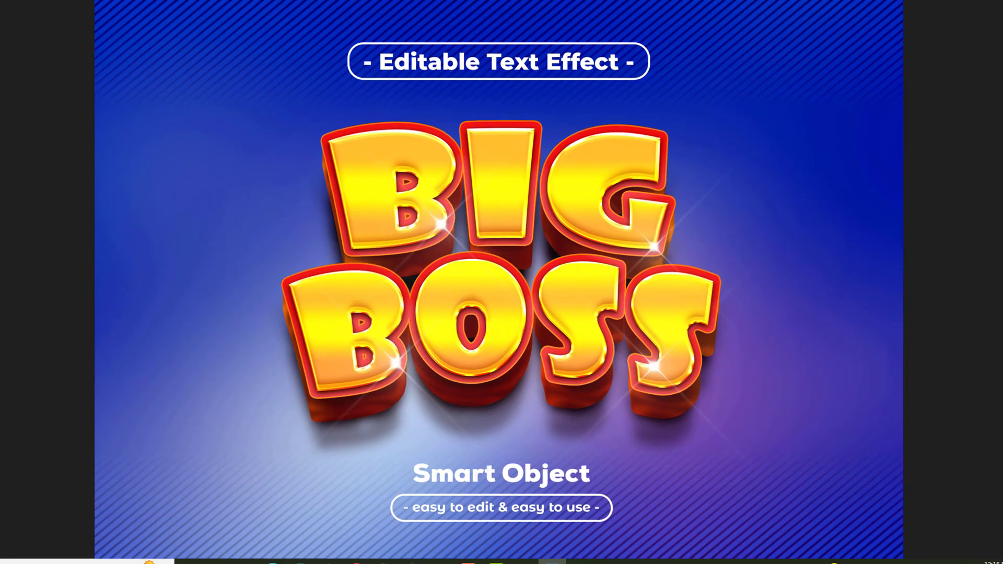
# - Page past the CRAFT preview and zoom in on the FASHION rhinestone lettering
pyautogui.press('Right')
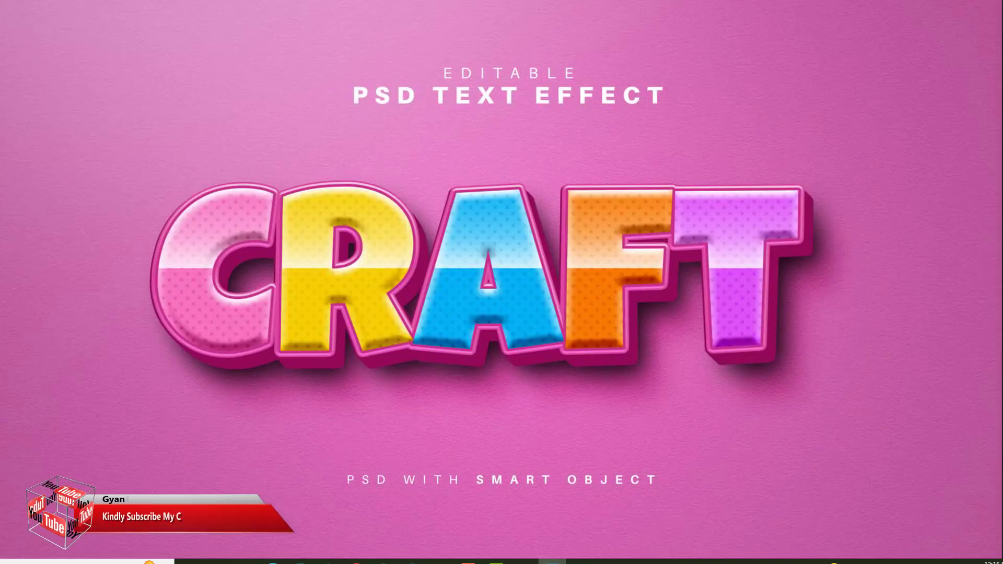
pyautogui.press('Right')
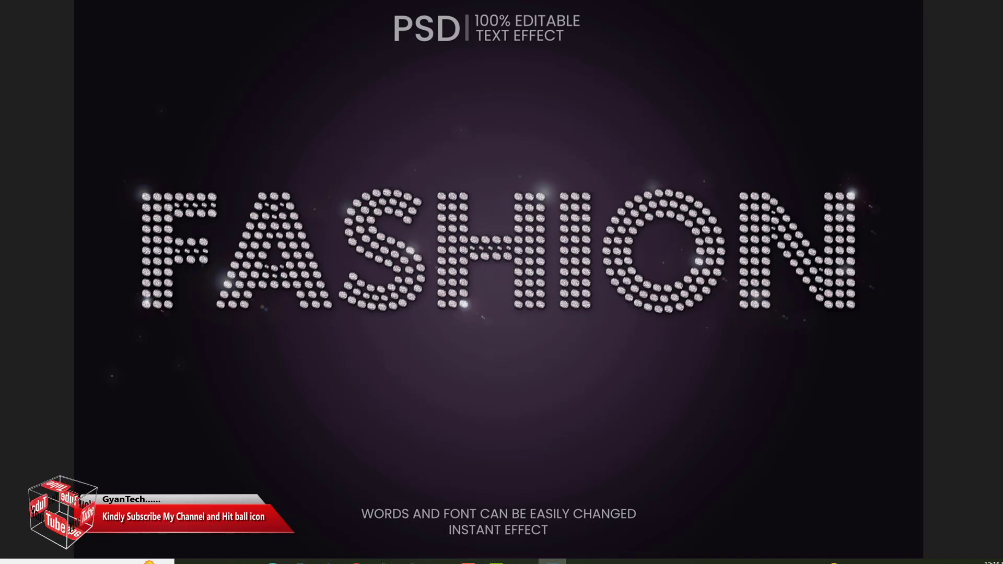
pyautogui.scroll(2, 691, 269)
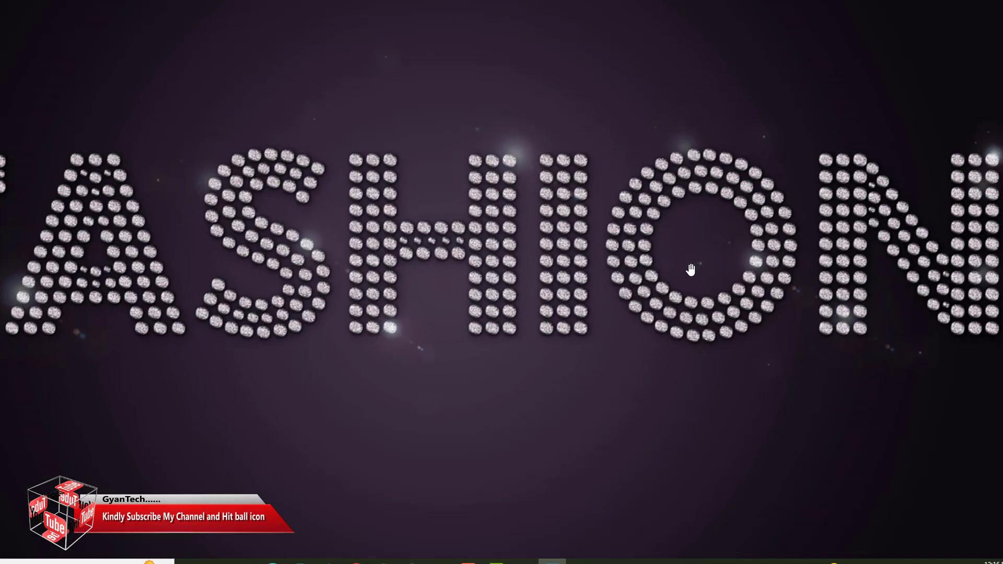
pyautogui.scroll(-2, 691, 270)
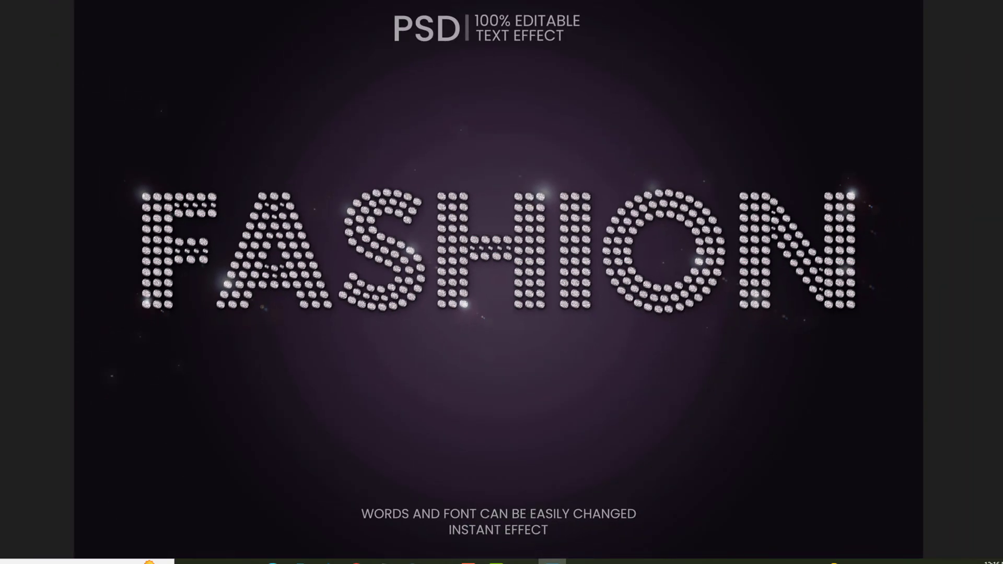
# - Advance to the blue DIAMOND preview and zoom in to inspect its lettering
pyautogui.press('Right')
pyautogui.scroll(2, 829, 336)
pyautogui.scroll(2, 650, 251)
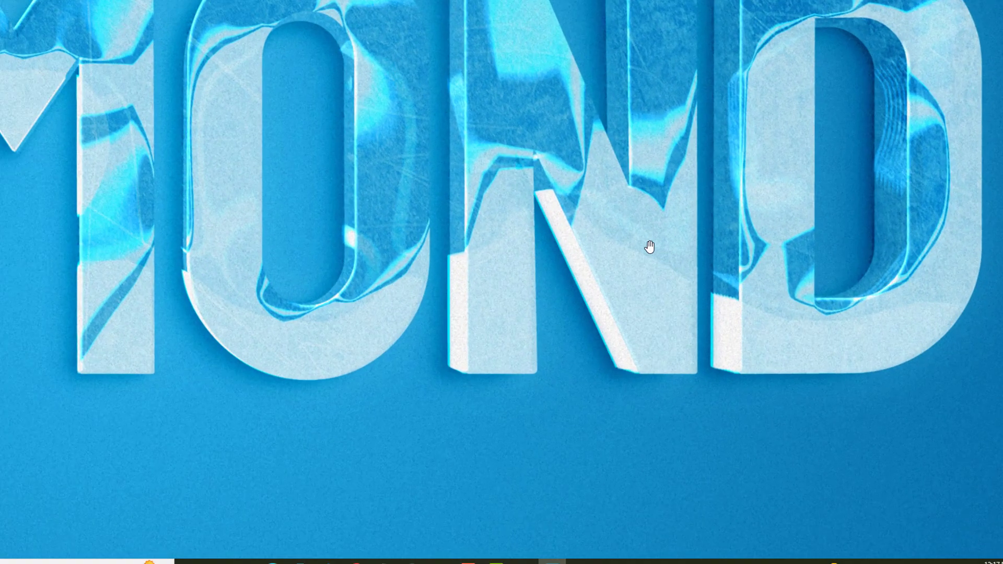
pyautogui.scroll(-2, 858, 457)
pyautogui.scroll(-1, 548, 414)
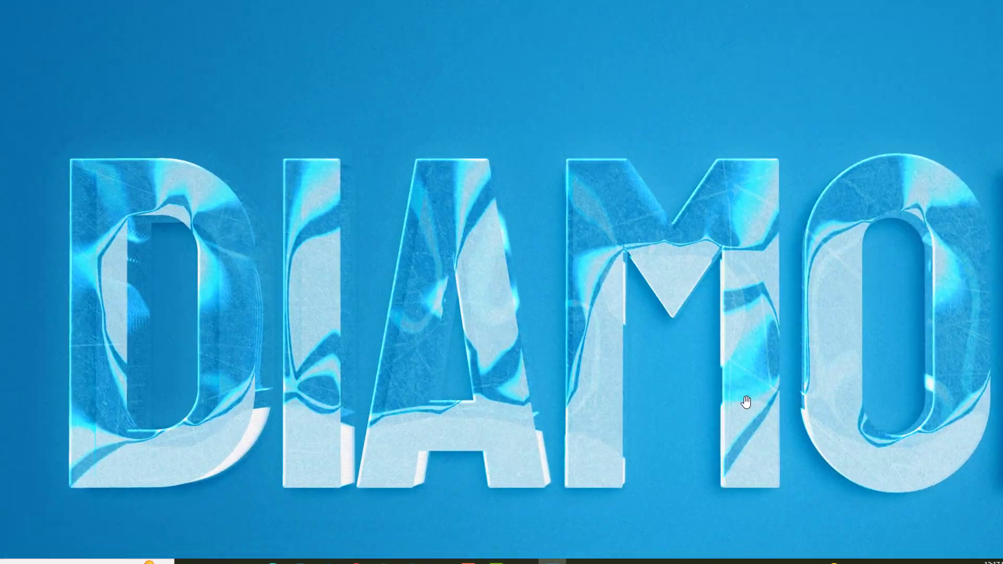
pyautogui.scroll(-1, 746, 403)
pyautogui.scroll(-2, 658, 412)
# - Advance to the DIRTY preview, zooming and panning to reveal its top caption
pyautogui.press('Right')
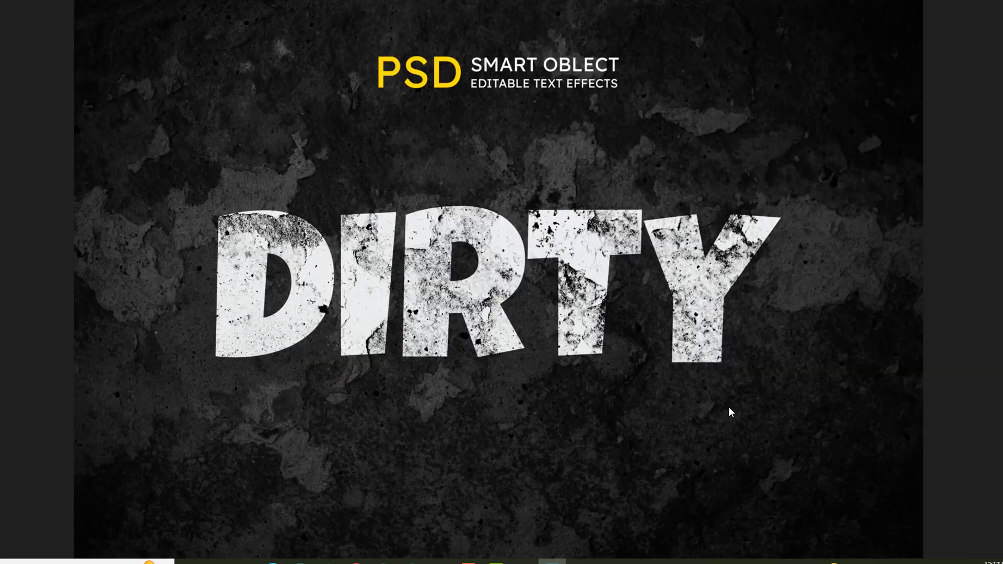
pyautogui.scroll(2, 575, 345)
pyautogui.moveTo(559, 341); pyautogui.dragTo(773, 518)
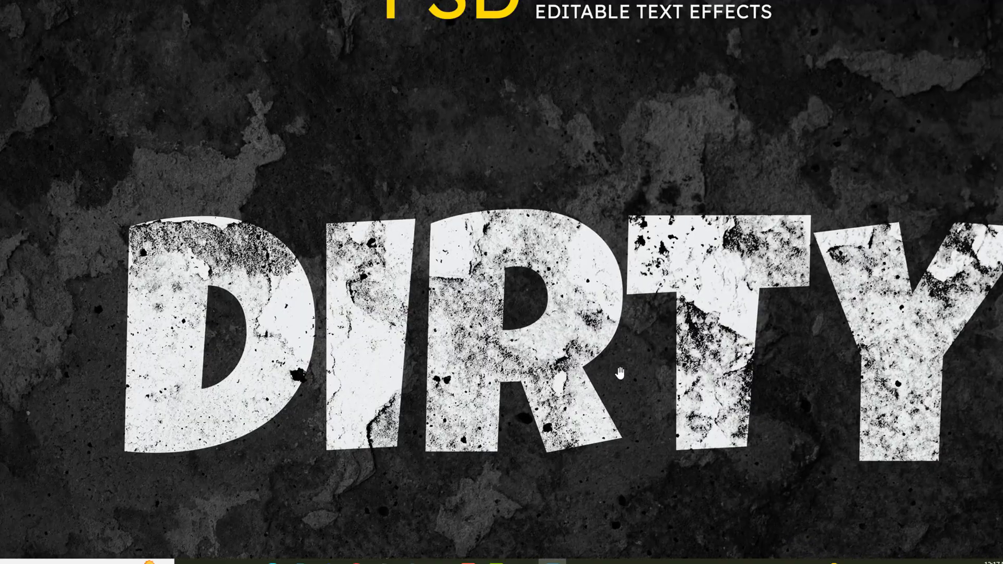
pyautogui.scroll(1, 620, 374)
pyautogui.scroll(1, 611, 379)
pyautogui.scroll(1, 608, 382)
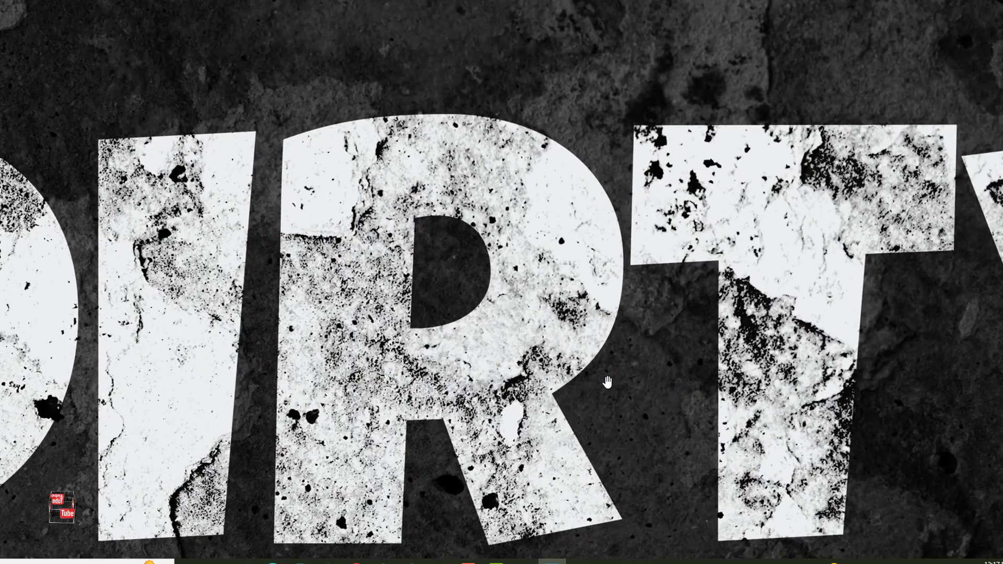
pyautogui.scroll(-2, 608, 383)
pyautogui.scroll(-2, 641, 401)
# - Zoom into the ECHO preview to examine the C, then fit the whole image
pyautogui.press('Right')
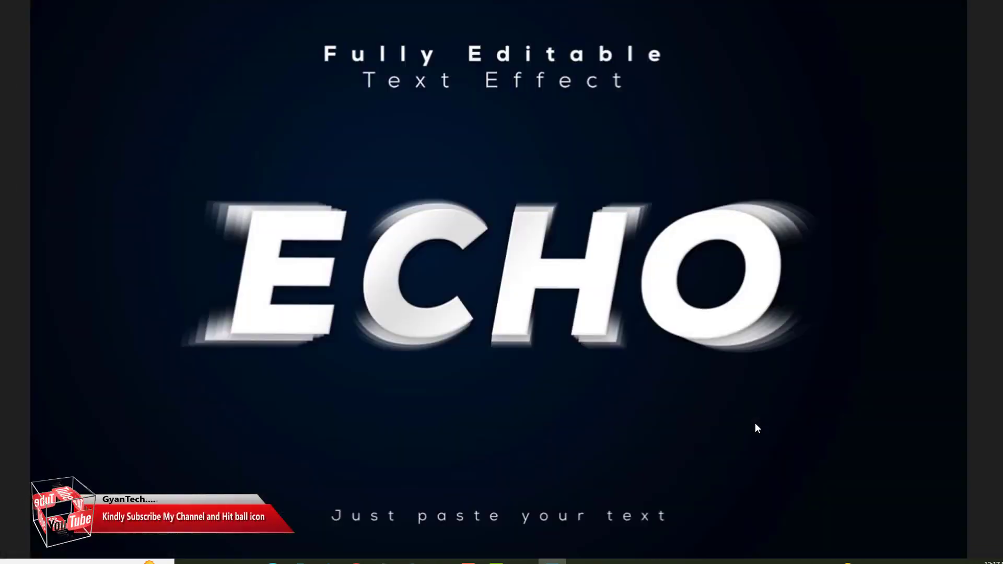
pyautogui.scroll(1, 688, 412)
pyautogui.scroll(1, 703, 399)
pyautogui.scroll(2, 679, 471)
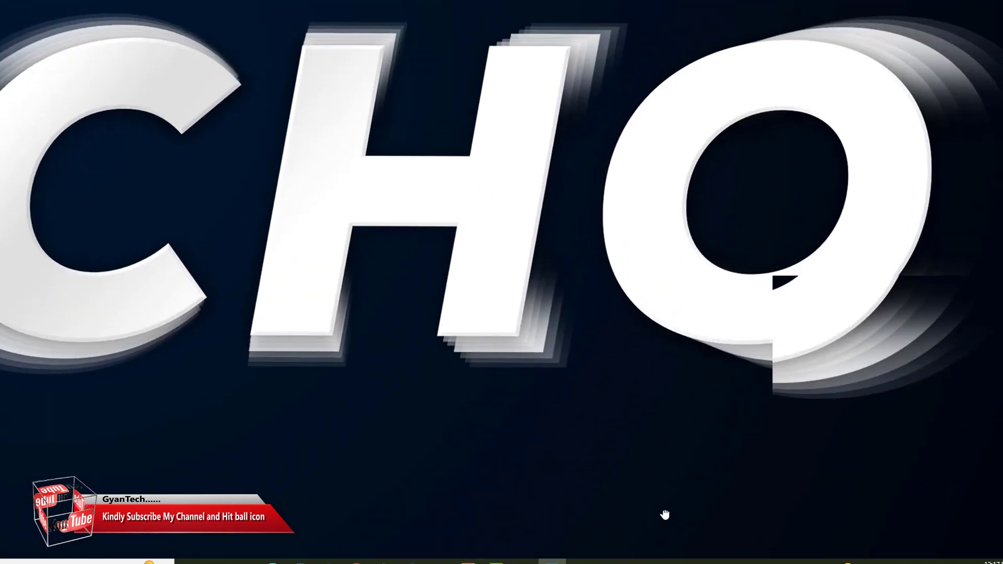
pyautogui.scroll(-1, 670, 392)
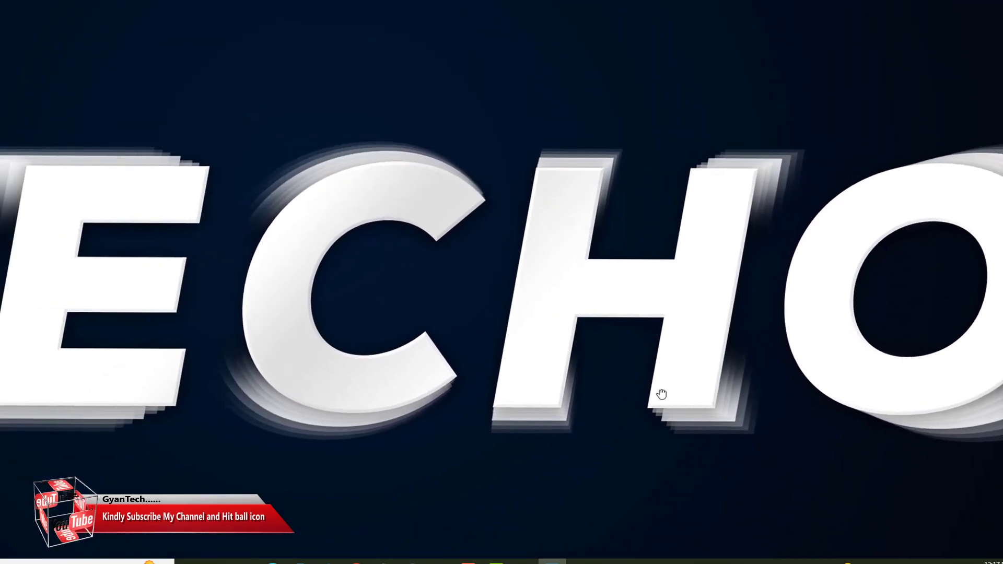
pyautogui.moveTo(397, 399)
pyautogui.mouseDown()
pyautogui.moveTo(504, 410)
pyautogui.moveTo(526, 334)
pyautogui.mouseUp()
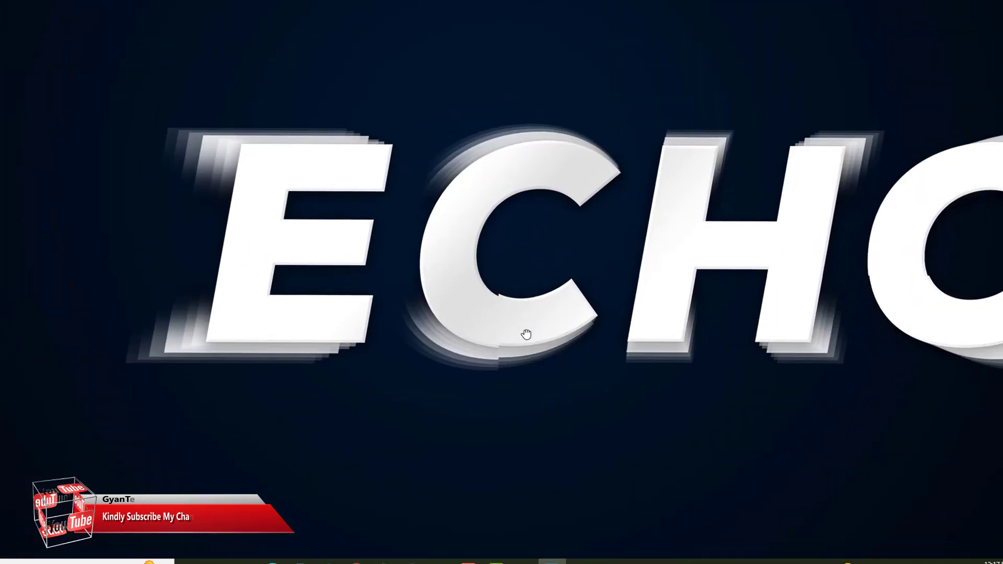
pyautogui.hotkey('ctrl', '0')
# - Advance to the RELAX preview and pan a close-up across its lettering
pyautogui.press('Right')
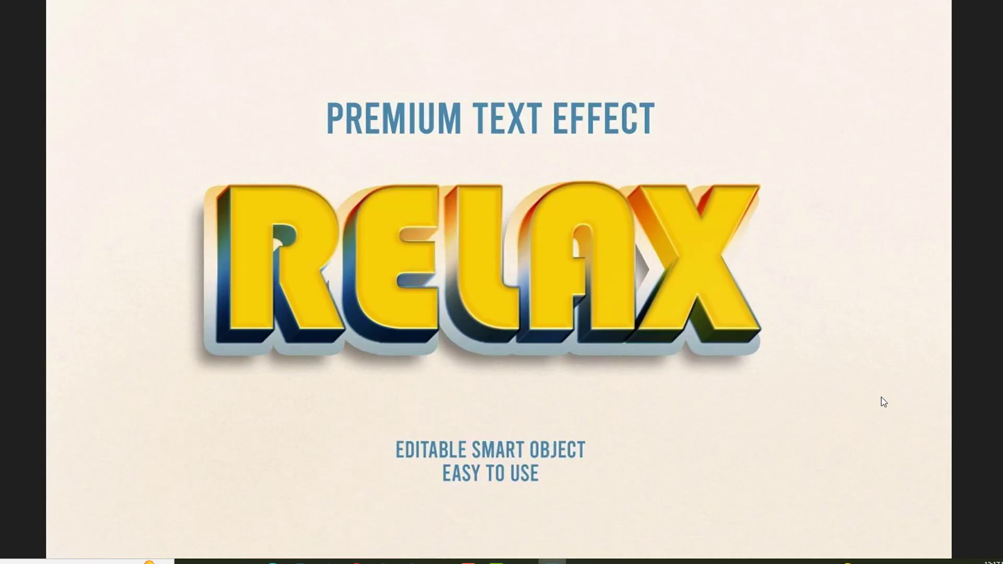
pyautogui.scroll(1, 645, 398)
pyautogui.scroll(3, 600, 392)
pyautogui.moveTo(600, 392)
pyautogui.mouseDown()
pyautogui.moveTo(735, 416)
pyautogui.moveTo(448, 425)
pyautogui.moveTo(648, 509)
pyautogui.moveTo(555, 324)
pyautogui.mouseUp()
pyautogui.scroll(-4, 571, 375)
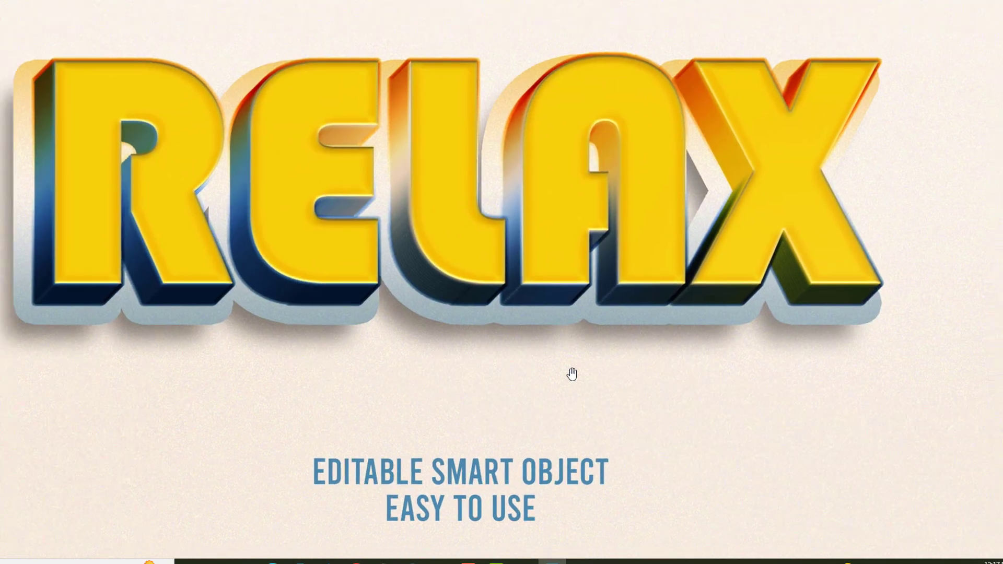
# - Advance to the Eid Mubarak preview and pan around a close-up of it
pyautogui.press('Right')
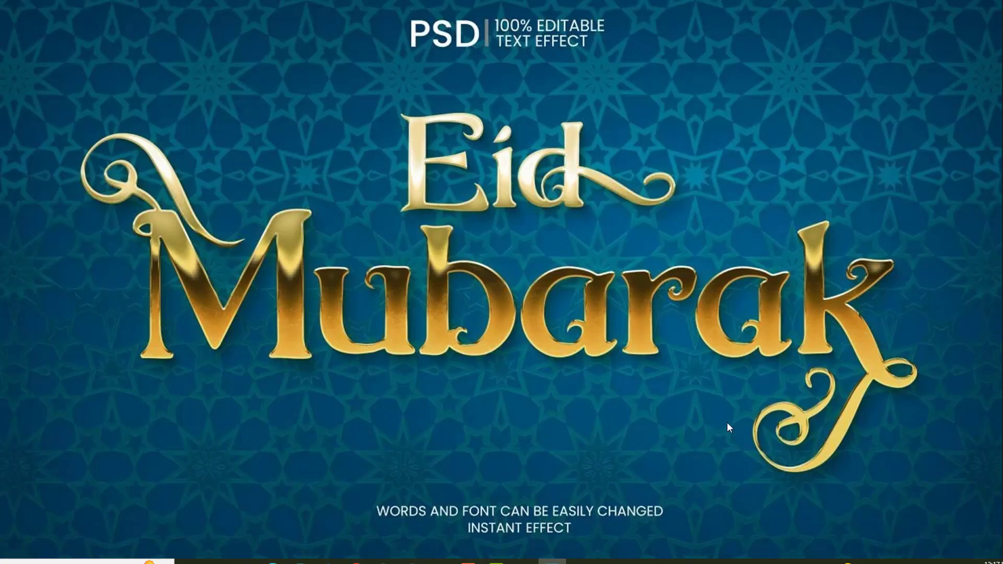
pyautogui.scroll(3, 727, 423)
pyautogui.scroll(1, 700, 426)
pyautogui.scroll(2, 677, 429)
pyautogui.moveTo(677, 429)
pyautogui.mouseDown()
pyautogui.moveTo(673, 264)
pyautogui.moveTo(580, 413)
pyautogui.mouseUp()
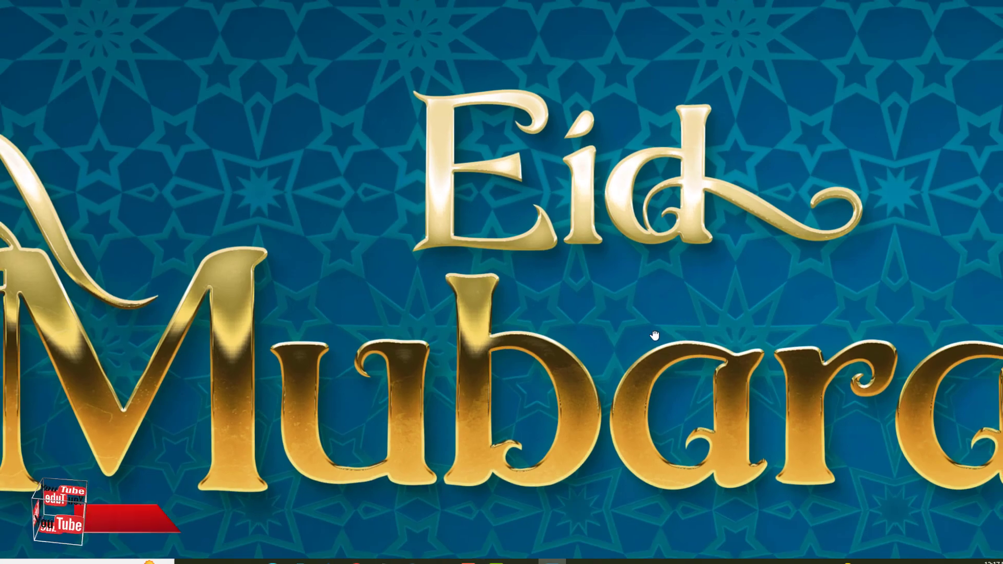
pyautogui.moveTo(654, 336); pyautogui.dragTo(649, 437)
pyautogui.scroll(-3, 649, 437)
# - Inspect the pink February lettering up close, then move on to the GAME preview
pyautogui.press('Right')
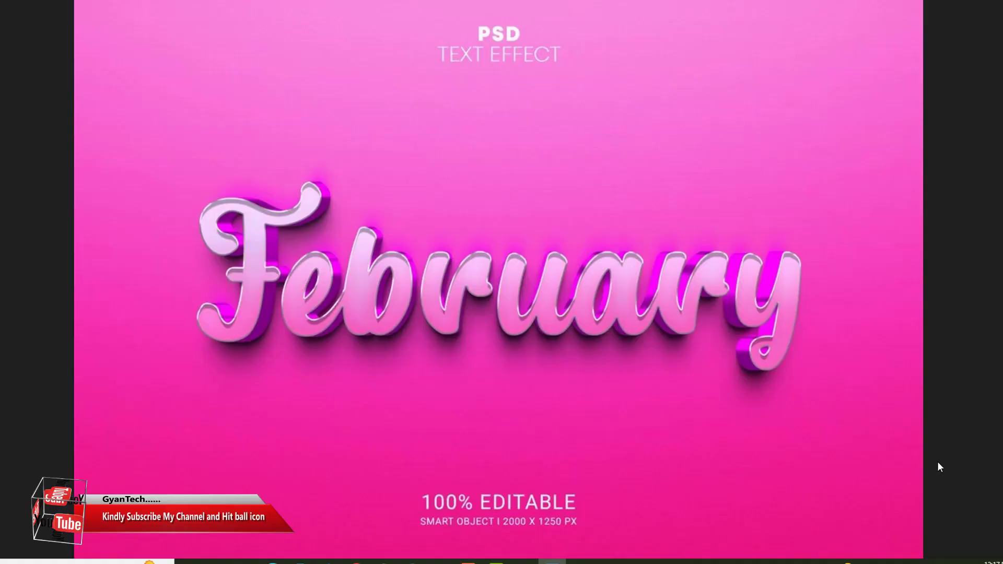
pyautogui.scroll(2, 547, 403)
pyautogui.scroll(1, 781, 446)
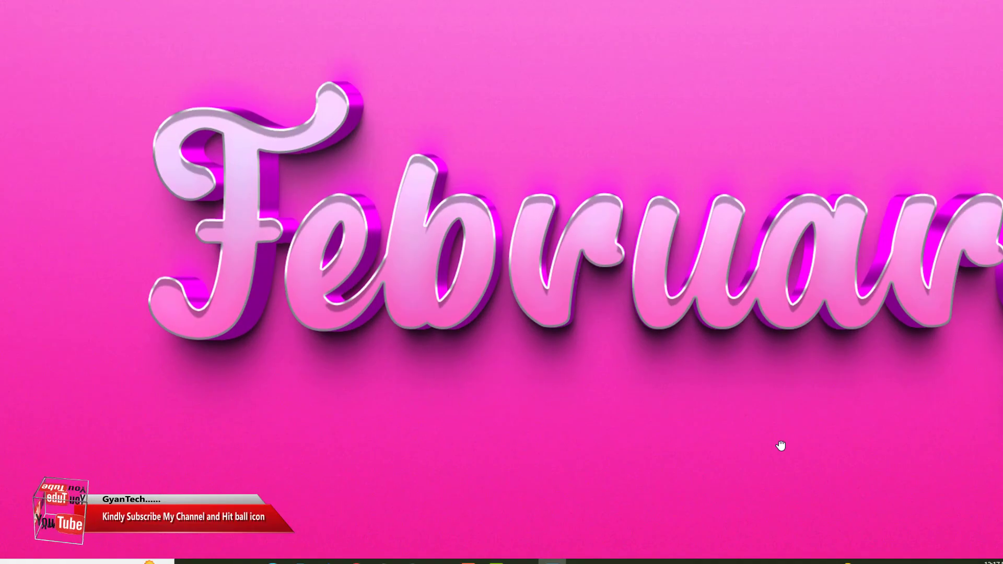
pyautogui.moveTo(781, 446)
pyautogui.mouseDown()
pyautogui.moveTo(719, 417)
pyautogui.moveTo(504, 425)
pyautogui.mouseUp()
pyautogui.scroll(1, 390, 408)
pyautogui.moveTo(390, 408); pyautogui.dragTo(993, 413)
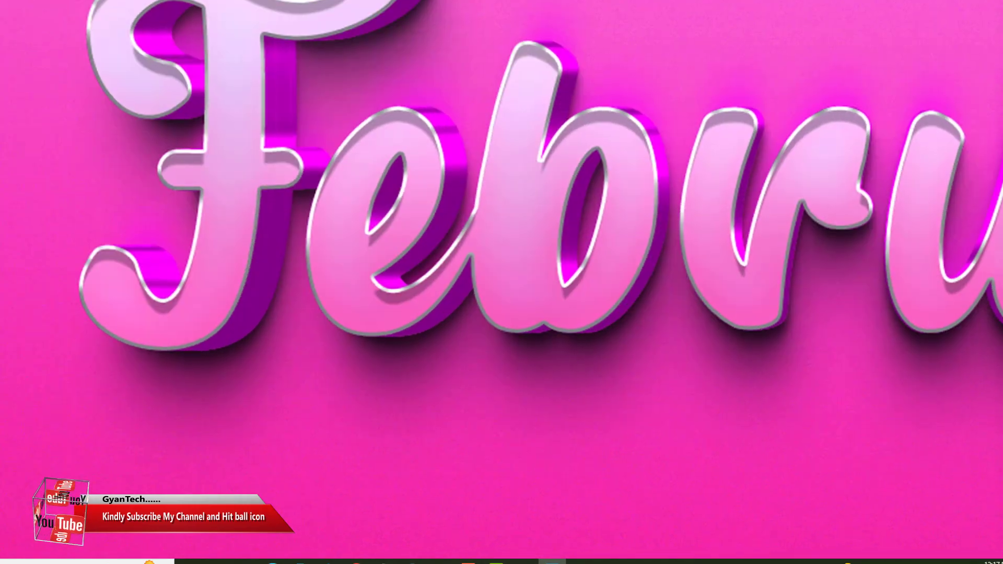
pyautogui.scroll(-2, 857, 463)
pyautogui.scroll(-1, 858, 463)
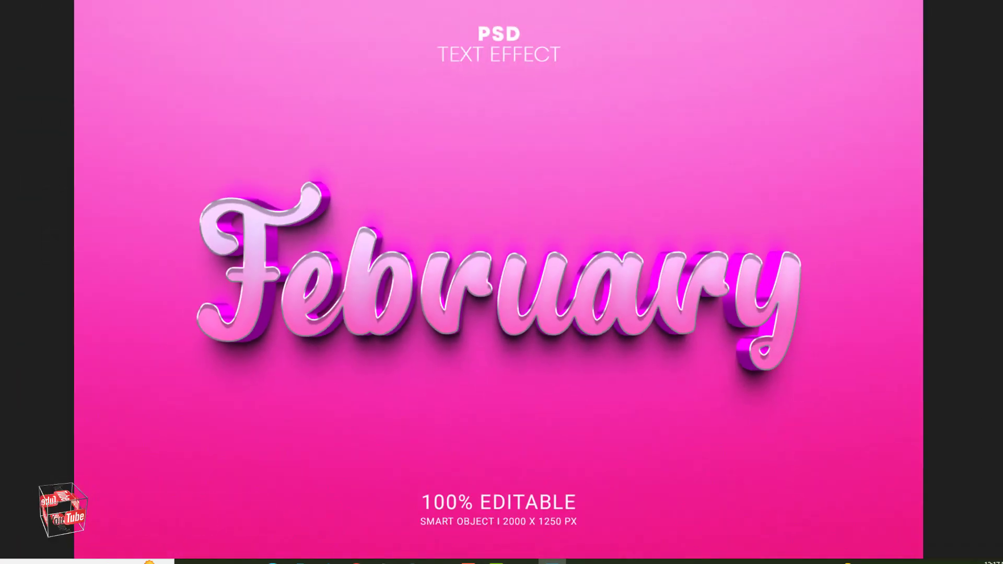
pyautogui.press('Right')
# - Finish inspecting the GAME close-up, then zoom in and out on the blue Game preview
pyautogui.scroll(2, 578, 361)
pyautogui.moveTo(824, 421); pyautogui.dragTo(625, 393)
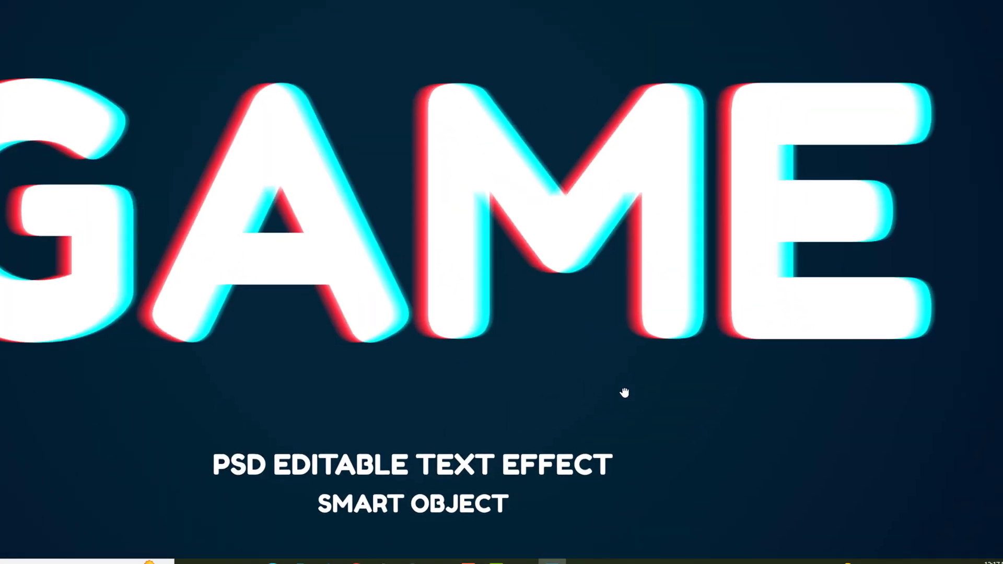
pyautogui.scroll(-2, 625, 393)
pyautogui.scroll(-1, 805, 406)
pyautogui.press('Right')
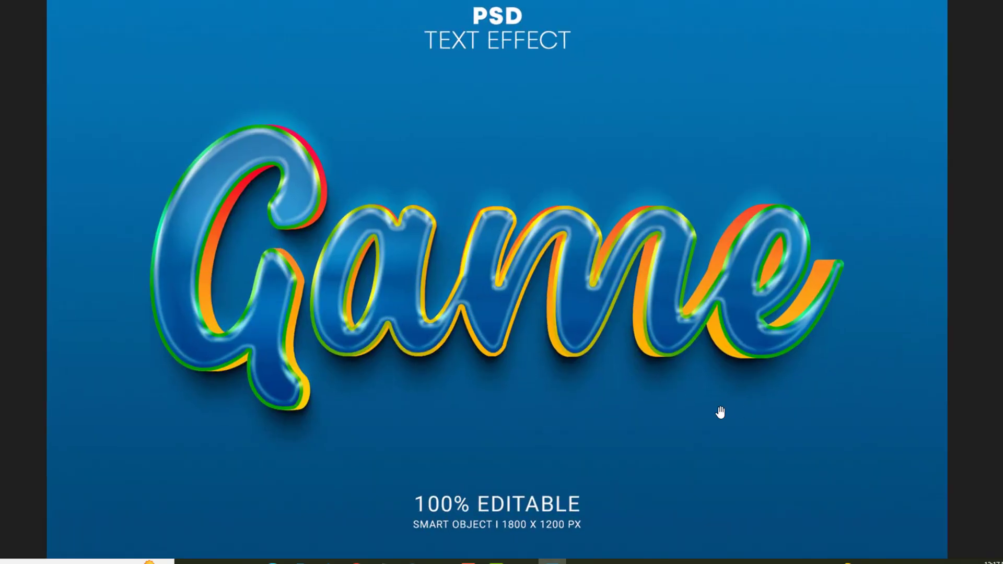
pyautogui.scroll(2, 721, 413)
pyautogui.scroll(-1, 679, 376)
pyautogui.scroll(-1, 598, 414)
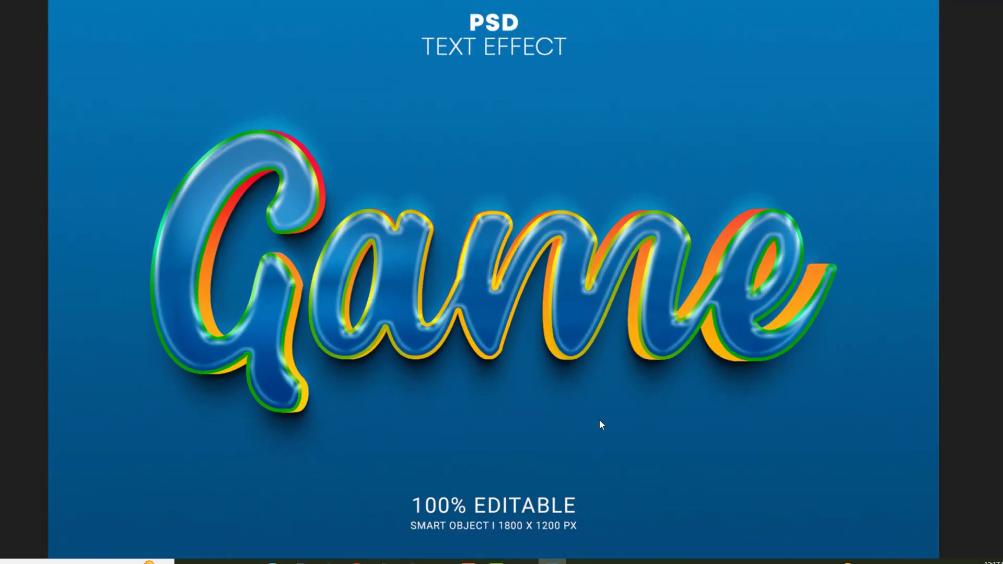
# - Zoom in and back out on the yellow GOLD text-effect preview
pyautogui.press('Right')
pyautogui.scroll(1, 581, 366)
pyautogui.scroll(1, 617, 261)
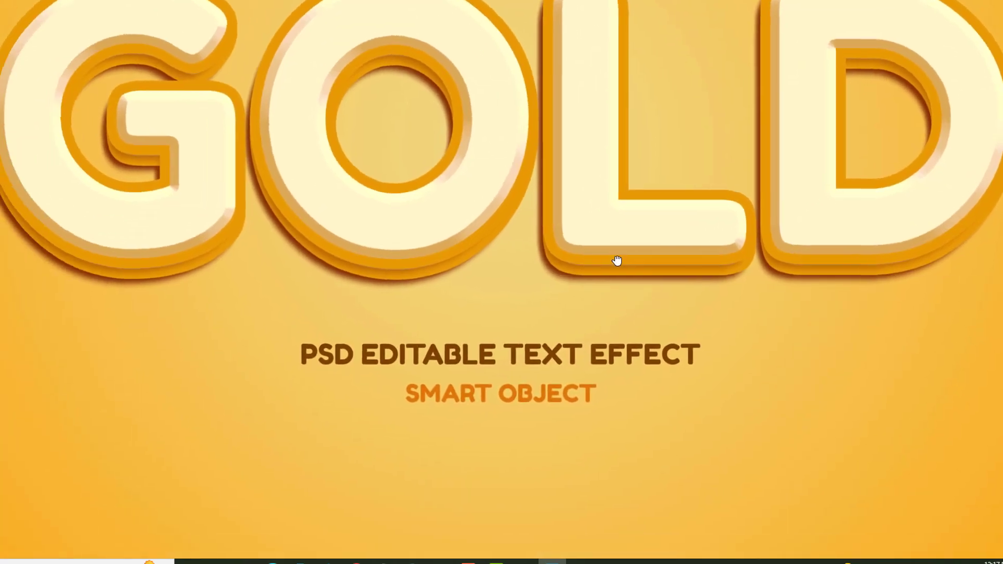
pyautogui.scroll(-1, 753, 464)
pyautogui.scroll(-1, 520, 499)
pyautogui.scroll(-1, 685, 456)
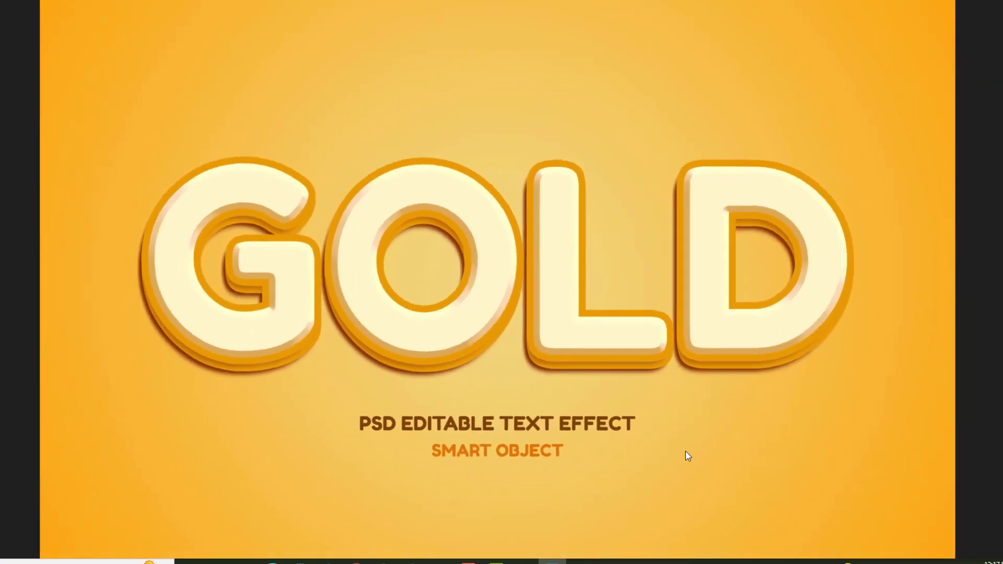
# - Zoom into the dark textured GOLD preview and pan down across its letters
pyautogui.press('Right')
pyautogui.scroll(1, 603, 363)
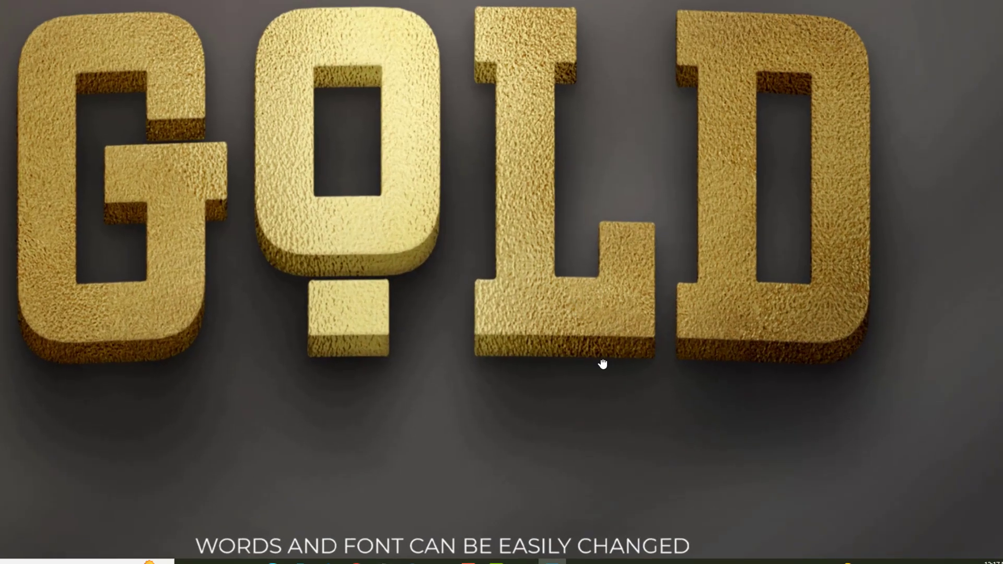
pyautogui.moveTo(603, 363)
pyautogui.mouseDown()
pyautogui.moveTo(624, 552)
pyautogui.moveTo(641, 392)
pyautogui.mouseUp()
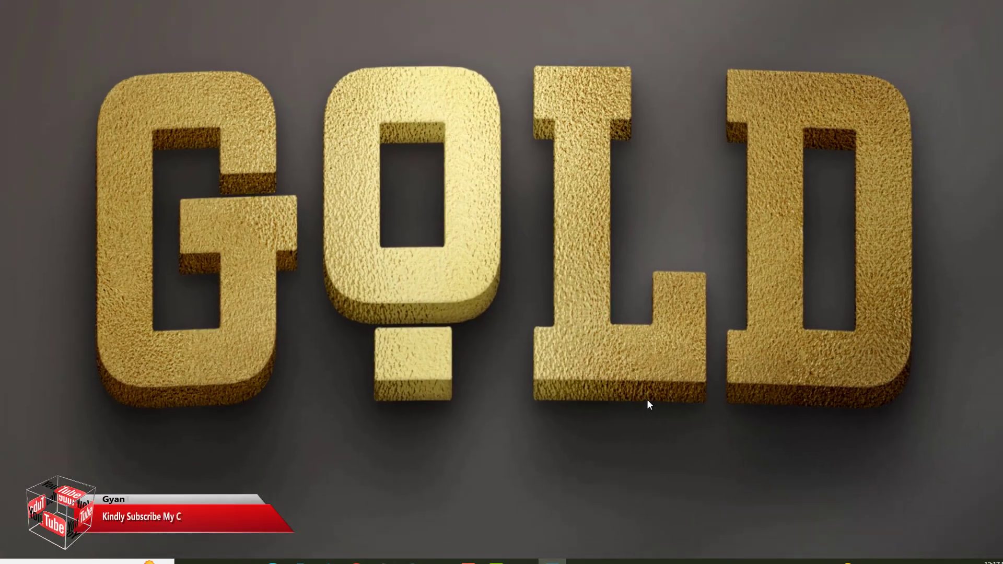
pyautogui.scroll(-1, 780, 407)
# - Zoom into the red GRADIENT preview and pan across its letters
pyautogui.press('Right')
pyautogui.scroll(1, 497, 352)
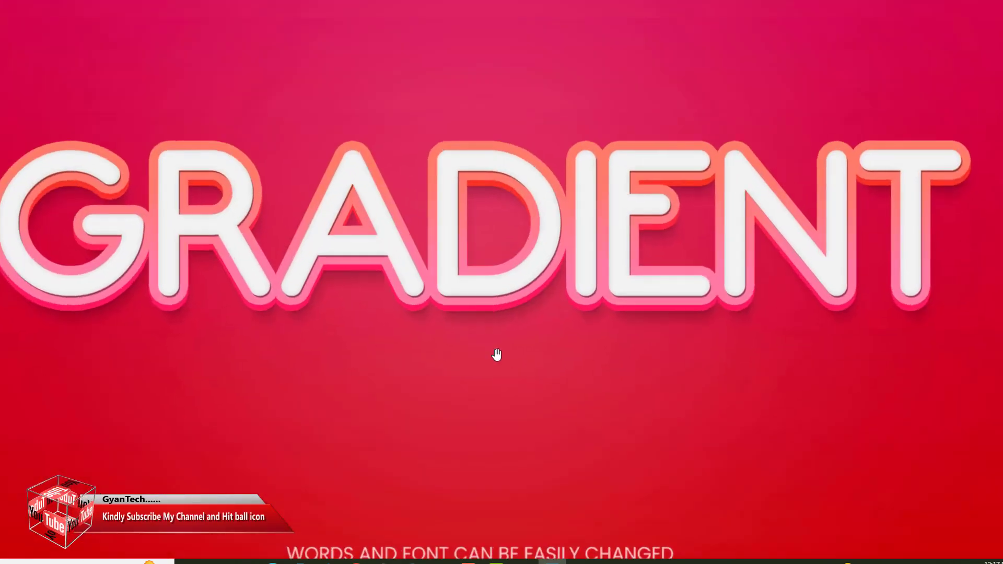
pyautogui.scroll(2, 721, 383)
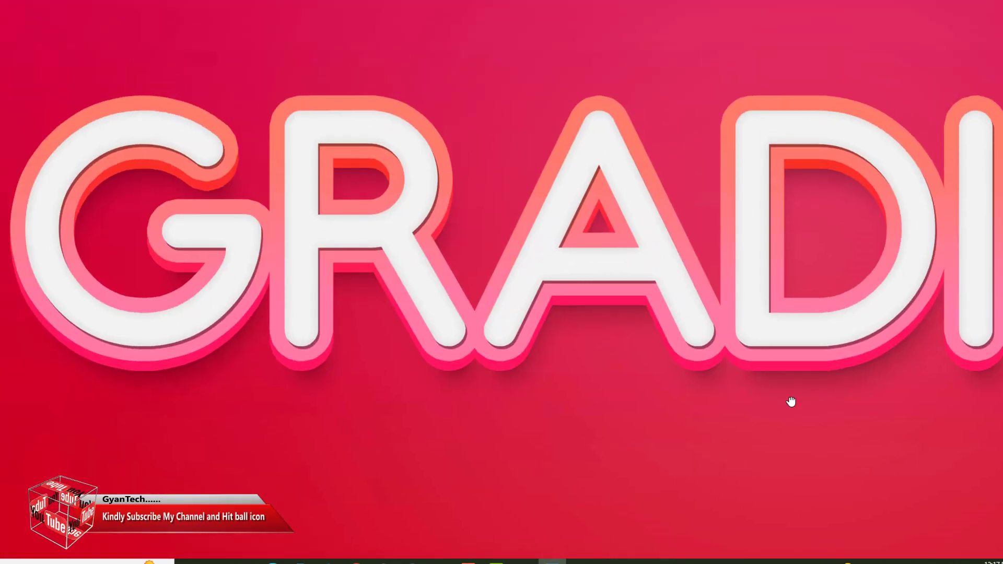
pyautogui.moveTo(790, 403); pyautogui.dragTo(509, 416)
pyautogui.scroll(-1, 618, 475)
pyautogui.scroll(-1, 753, 486)
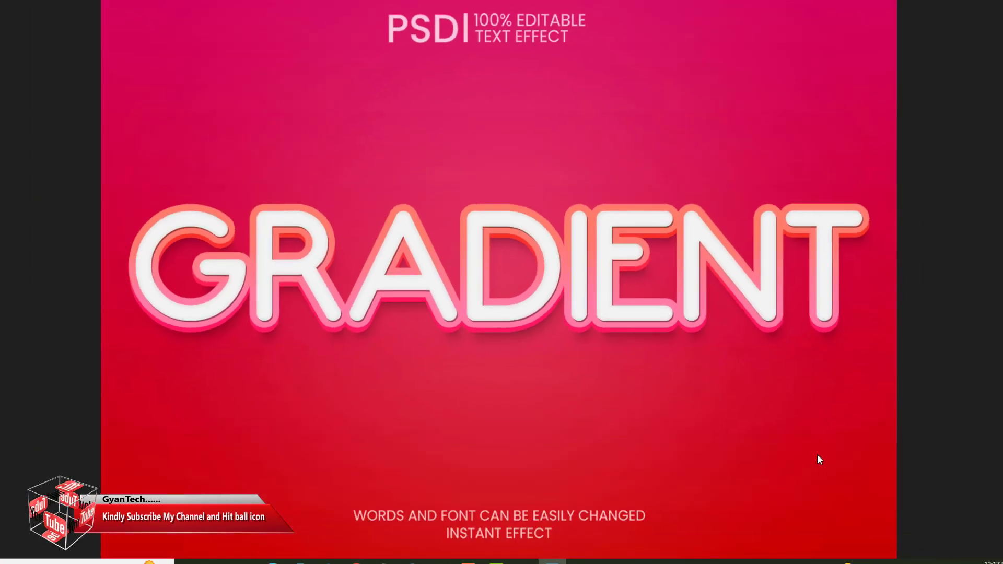
# - Zoom in closely on the dark GRID preview, then zoom back out
pyautogui.press('Right')
pyautogui.scroll(1, 443, 314)
pyautogui.scroll(1, 473, 439)
pyautogui.scroll(1, 474, 433)
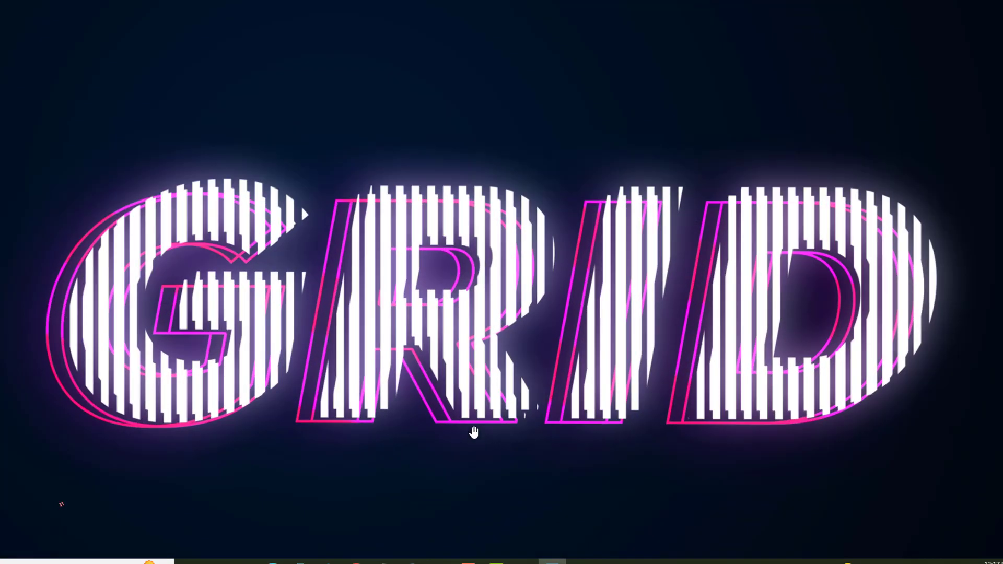
pyautogui.scroll(1, 474, 433)
pyautogui.scroll(-1, 399, 332)
pyautogui.scroll(-1, 685, 409)
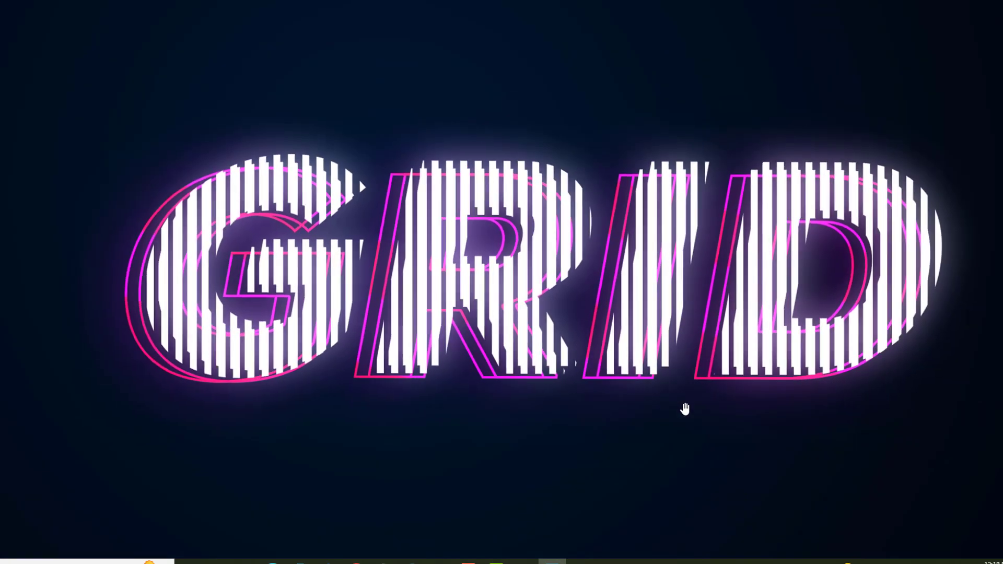
pyautogui.scroll(-1, 685, 409)
# - Zoom in closely on the WAWE GRID preview, then zoom back out
pyautogui.press('Right')
pyautogui.scroll(1, 574, 366)
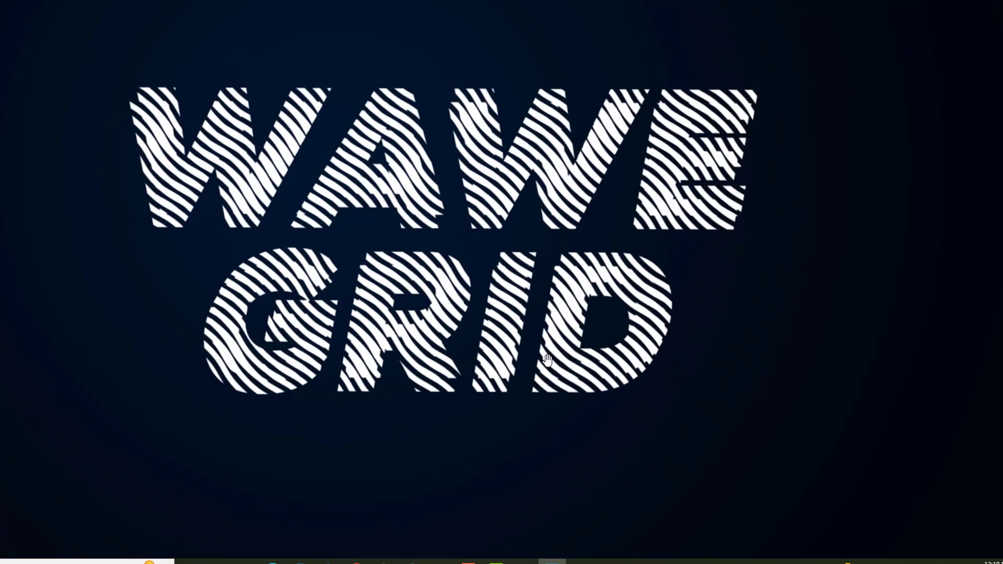
pyautogui.scroll(1, 522, 397)
pyautogui.scroll(1, 454, 420)
pyautogui.scroll(-1, 471, 413)
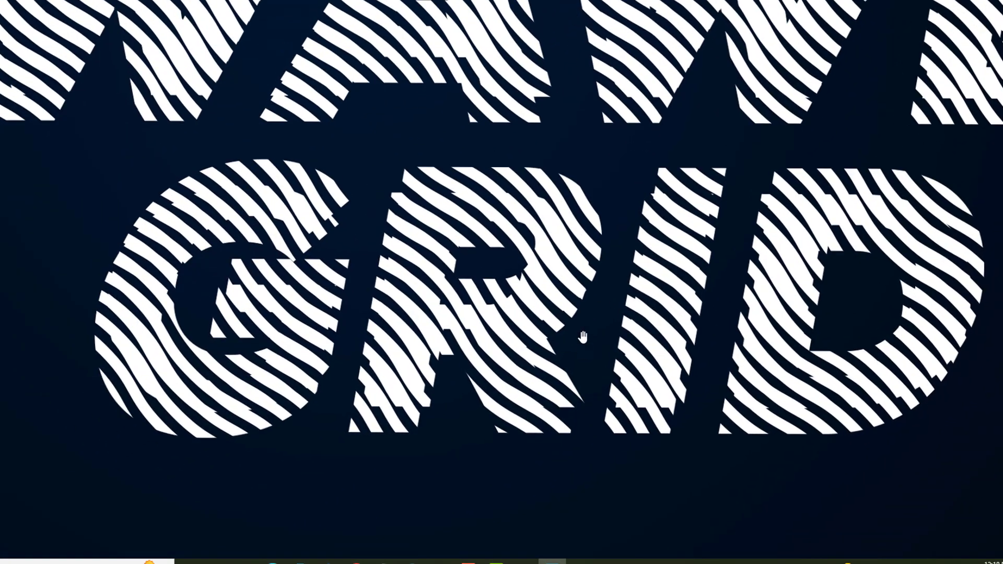
pyautogui.scroll(-1, 548, 397)
pyautogui.scroll(-1, 615, 383)
pyautogui.scroll(-1, 659, 385)
# - Zoom into the METAL preview and pan around to inspect its letters
pyautogui.press('Right')
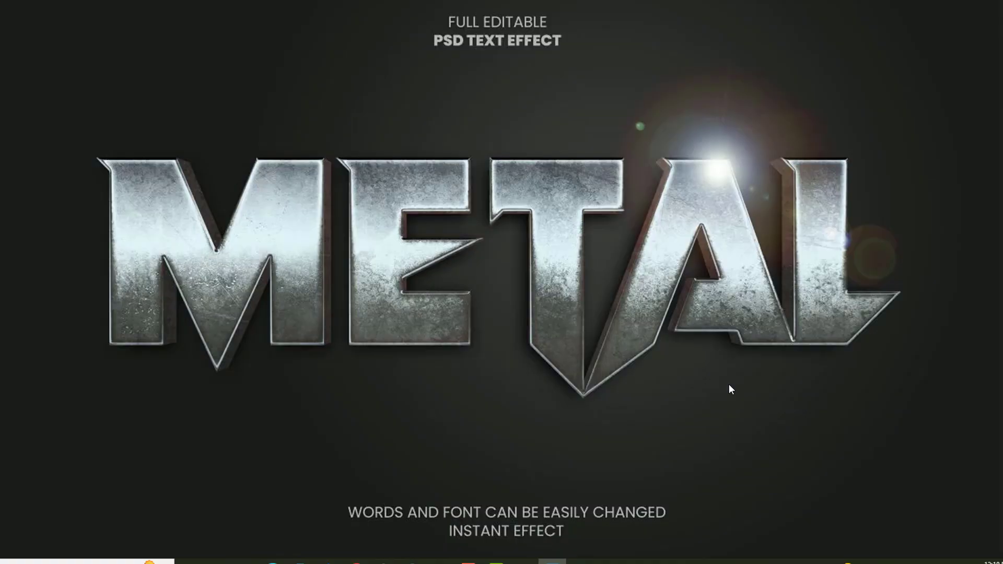
pyautogui.scroll(3, 575, 387)
pyautogui.moveTo(526, 388); pyautogui.dragTo(713, 442)
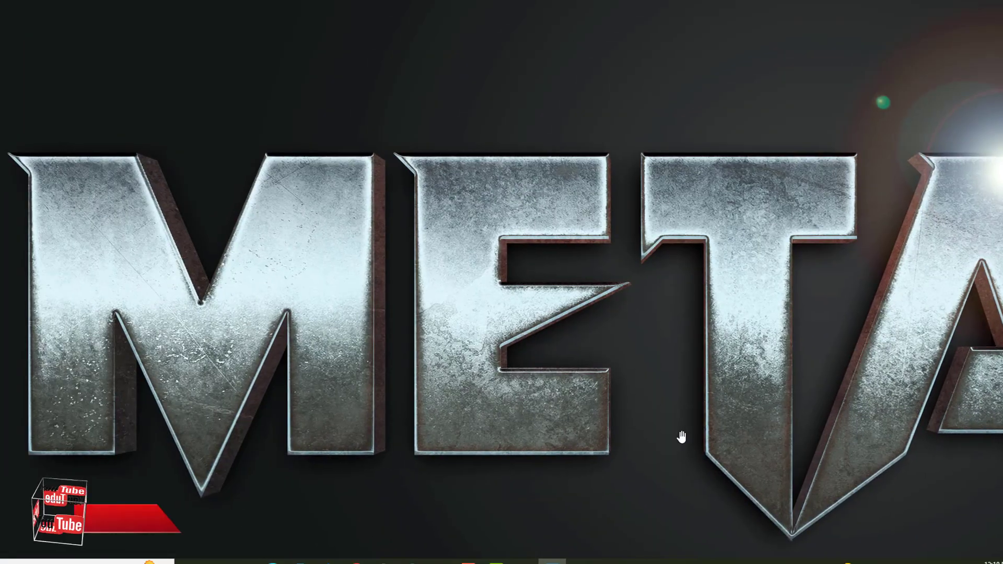
pyautogui.moveTo(541, 414); pyautogui.dragTo(612, 303)
pyautogui.scroll(-3, 646, 365)
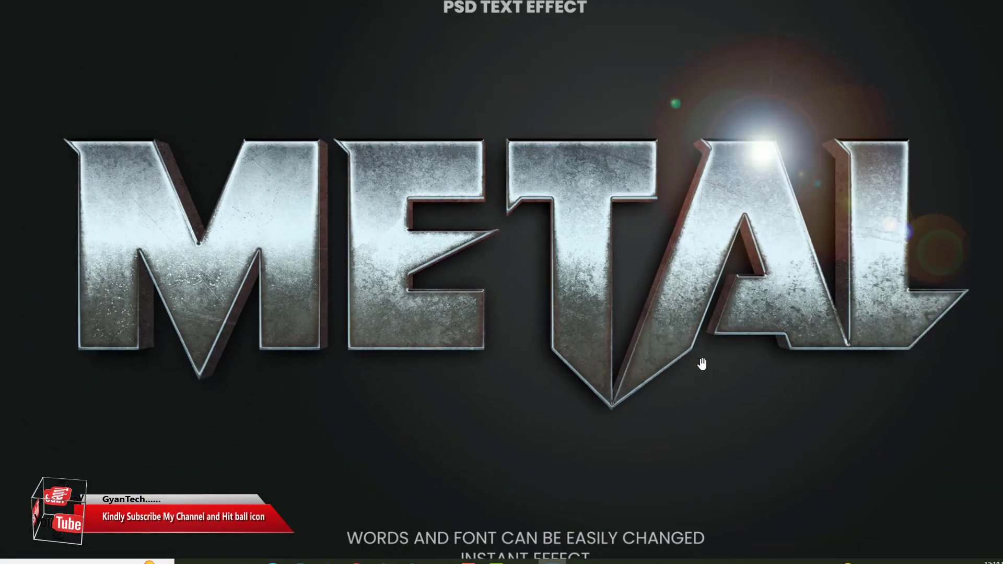
# - Zoom into the green GUARD preview and pan across its letters
pyautogui.press('Right')
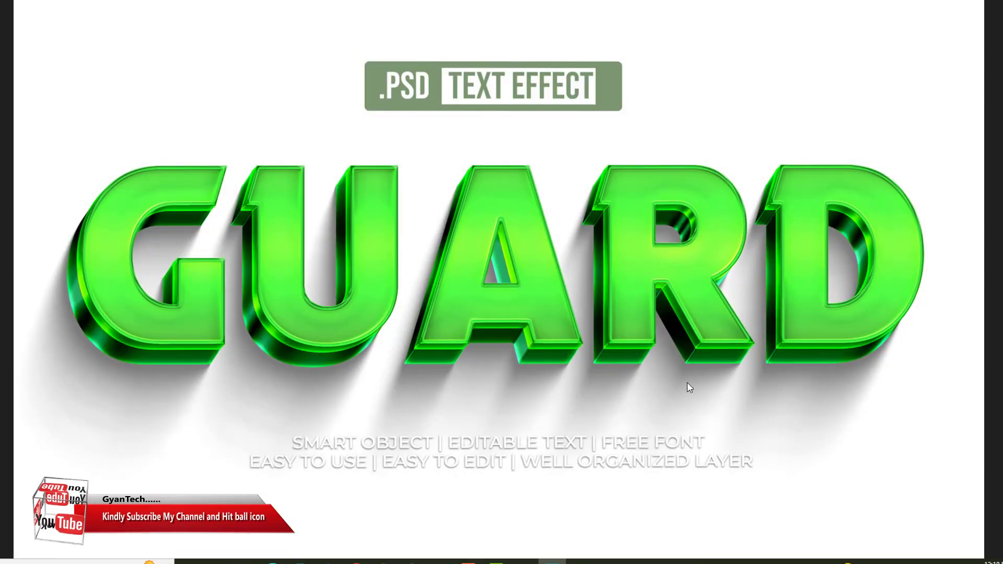
pyautogui.scroll(2, 643, 390)
pyautogui.scroll(1, 457, 385)
pyautogui.moveTo(457, 385); pyautogui.dragTo(660, 404)
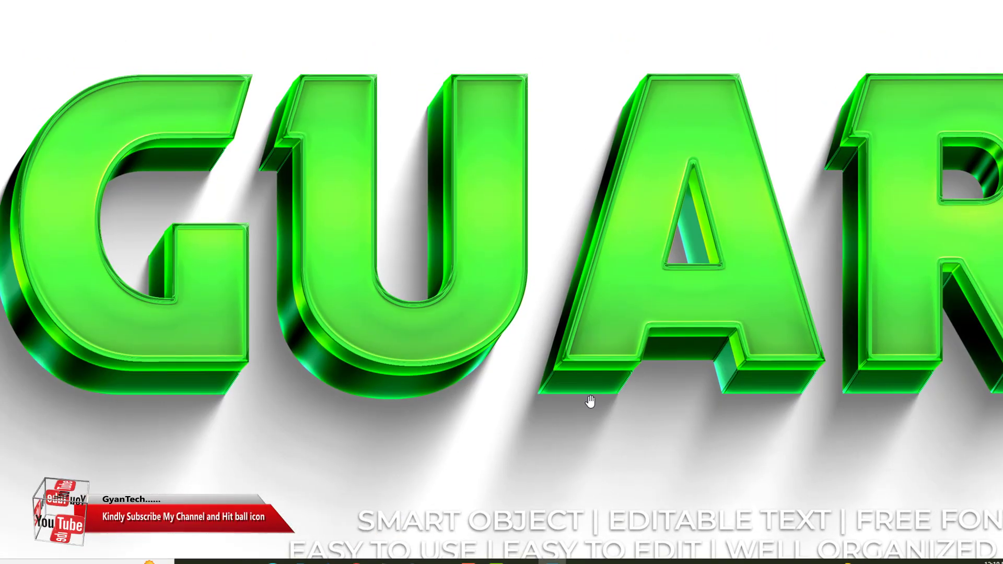
pyautogui.scroll(-2, 590, 402)
pyautogui.scroll(-2, 553, 432)
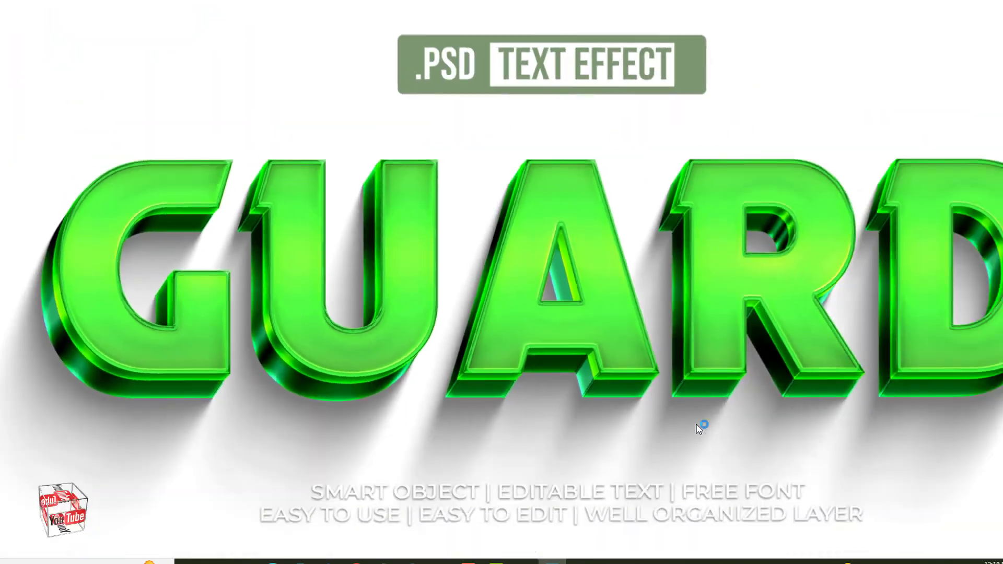
# - Zoom into the blue Jelly preview and pan to inspect its glitter
pyautogui.press('Right')
pyautogui.scroll(2, 606, 426)
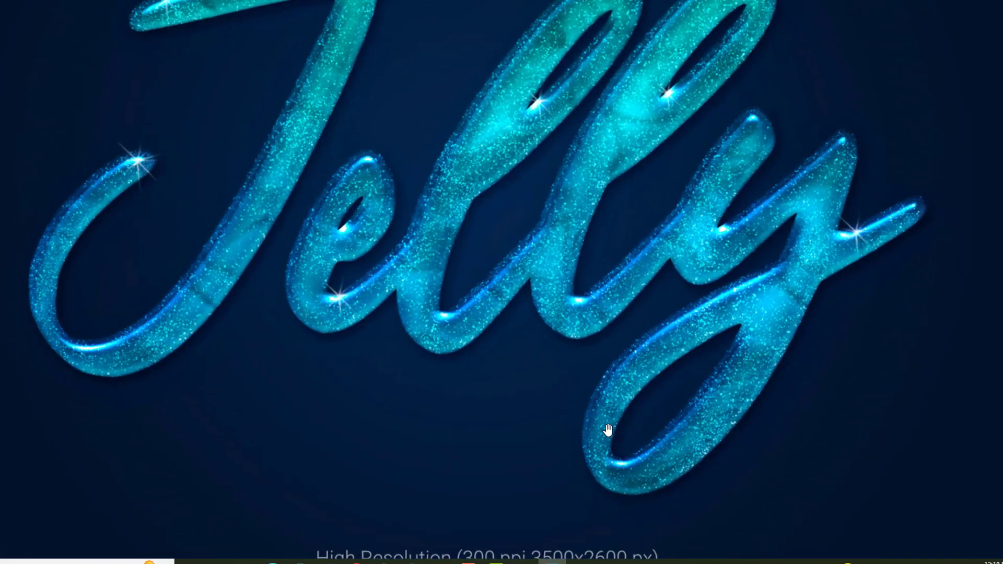
pyautogui.moveTo(502, 352); pyautogui.dragTo(587, 500)
pyautogui.scroll(-2, 587, 444)
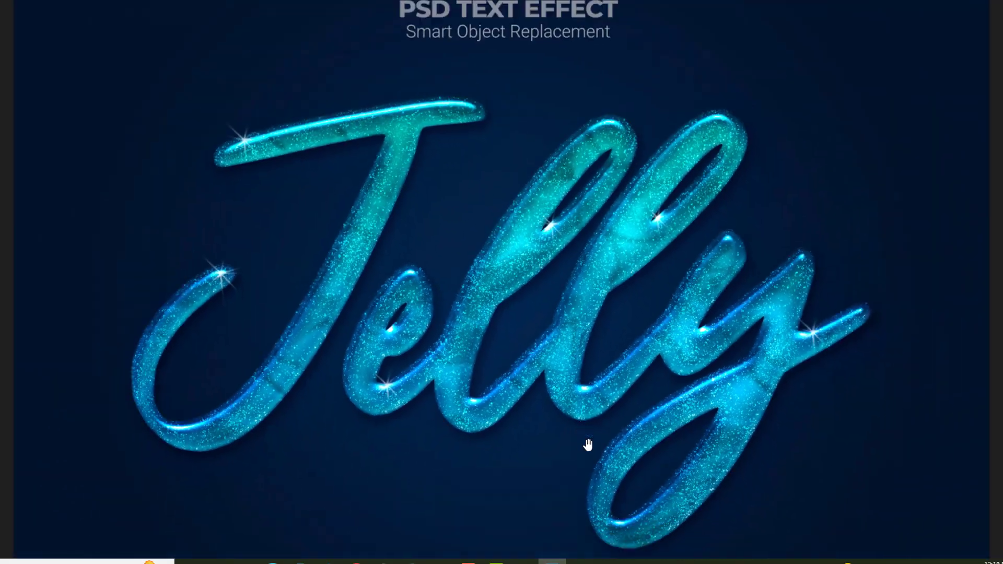
pyautogui.scroll(-1, 588, 444)
# - Examine the yellow UGH preview, zooming in and out several times
pyautogui.press('Right')
pyautogui.scroll(1, 690, 437)
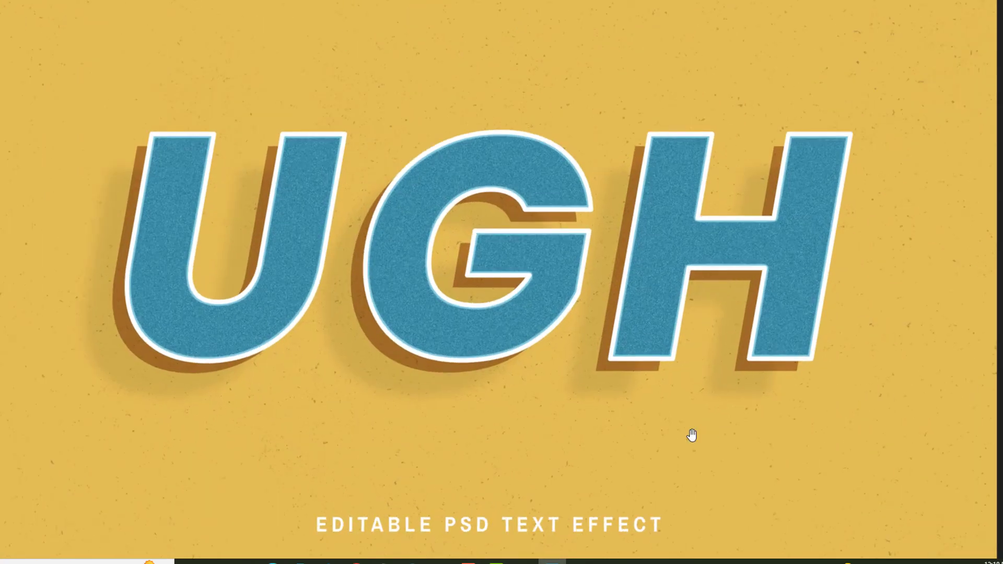
pyautogui.scroll(1, 405, 370)
pyautogui.scroll(1, 408, 382)
pyautogui.scroll(-1, 566, 387)
pyautogui.scroll(1, 681, 415)
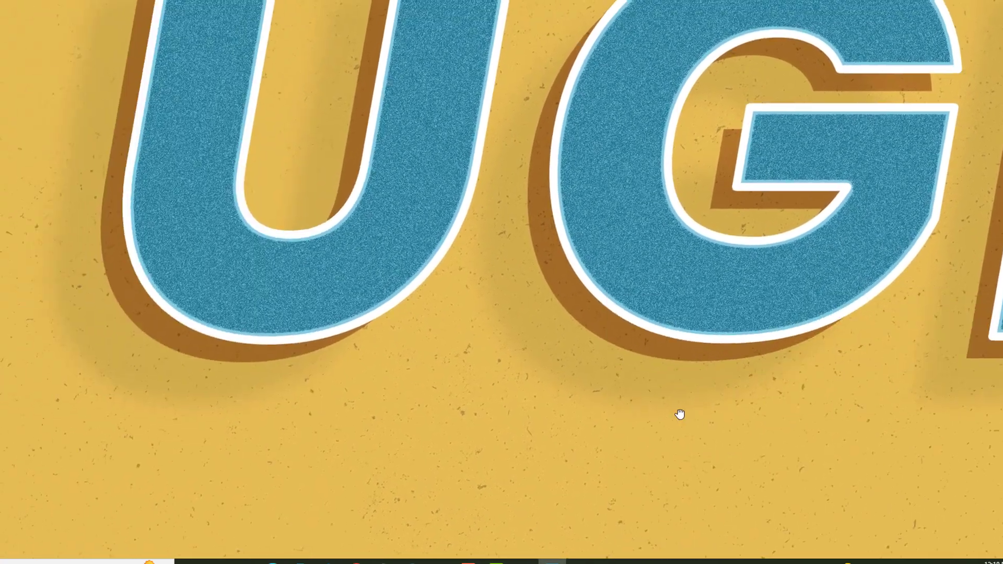
pyautogui.scroll(1, 705, 394)
pyautogui.scroll(1, 520, 383)
pyautogui.scroll(-1, 817, 354)
pyautogui.scroll(1, 589, 271)
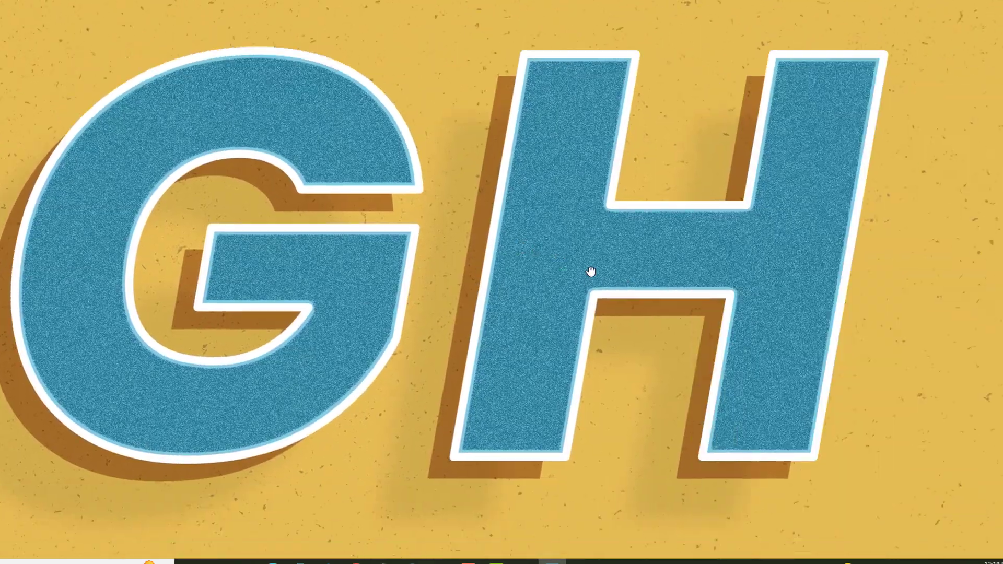
pyautogui.scroll(-1, 663, 337)
pyautogui.scroll(-1, 668, 355)
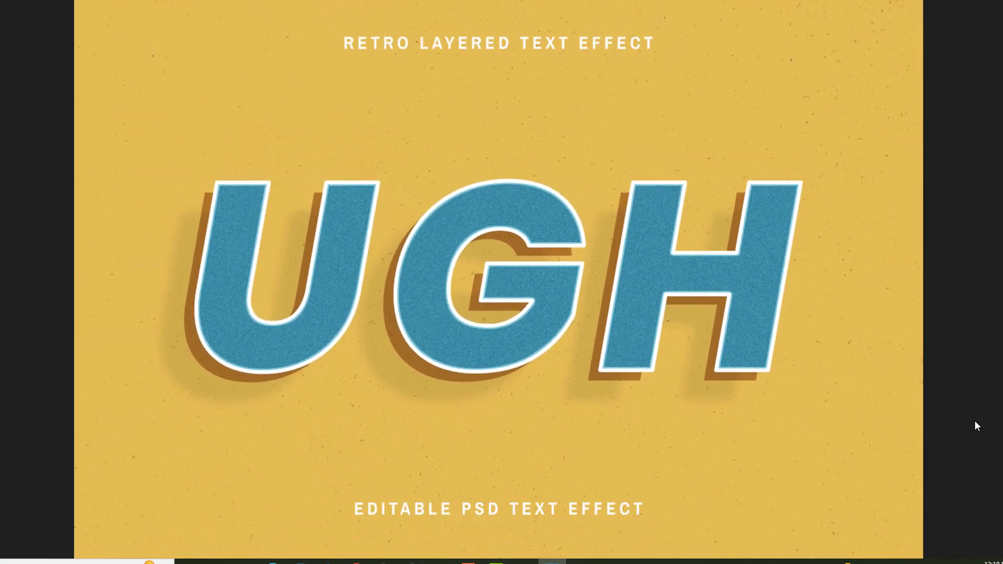
# - Zoom in and back out on the blue Milk preview
pyautogui.press('Right')
pyautogui.scroll(1, 512, 293)
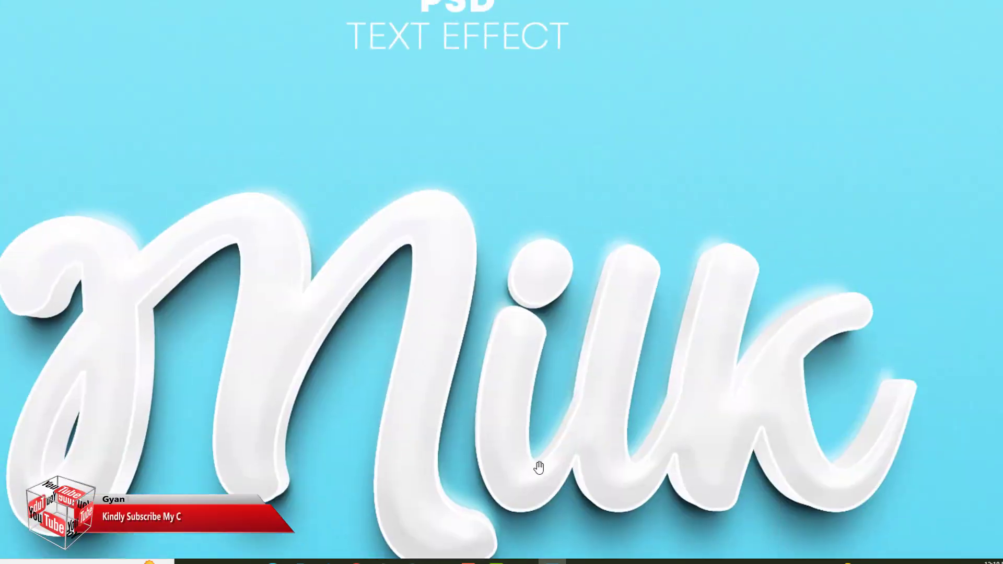
pyautogui.scroll(1, 531, 416)
pyautogui.scroll(1, 800, 172)
pyautogui.scroll(-1, 627, 209)
pyautogui.scroll(-1, 562, 325)
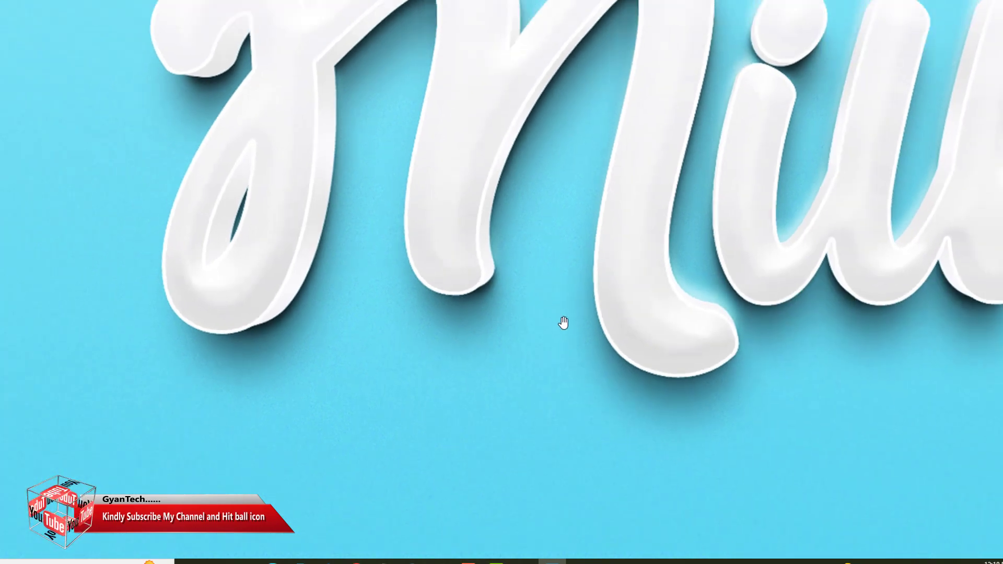
pyautogui.scroll(-1, 617, 356)
# - Zoom into the blue Minimal poster and pan to its right side
pyautogui.press('Right')
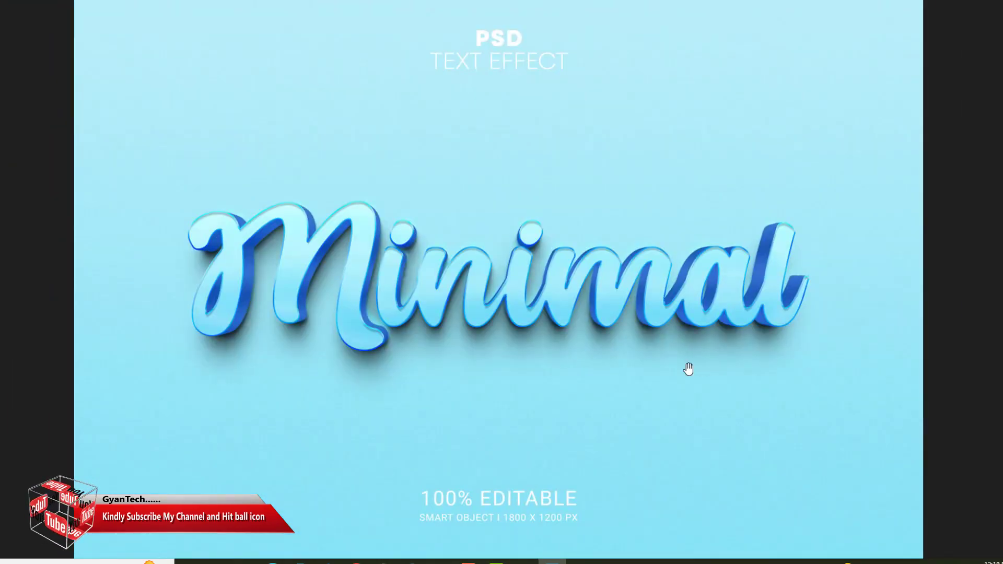
pyautogui.scroll(1, 685, 370)
pyautogui.scroll(1, 642, 362)
pyautogui.moveTo(642, 362); pyautogui.dragTo(453, 321)
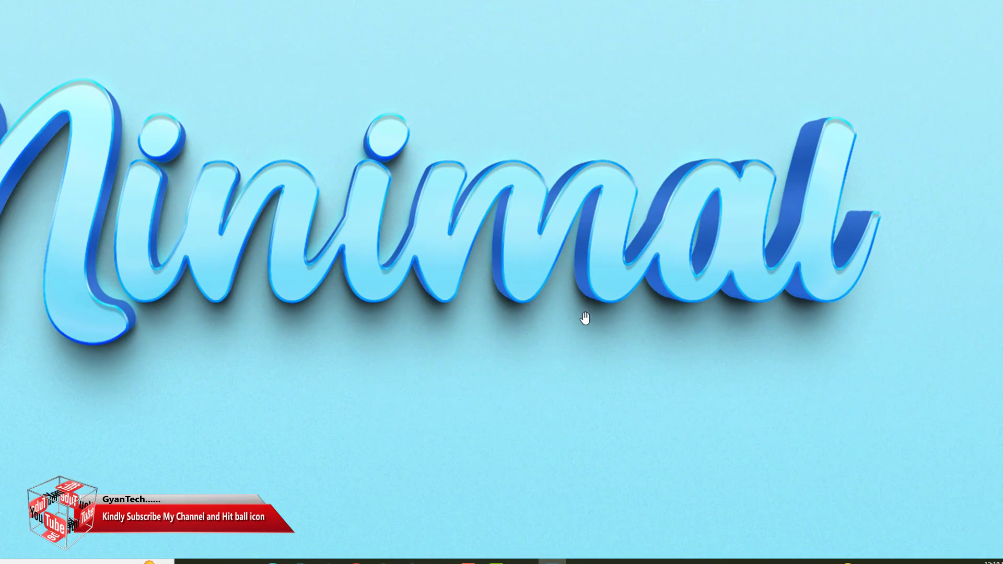
pyautogui.scroll(-2, 553, 390)
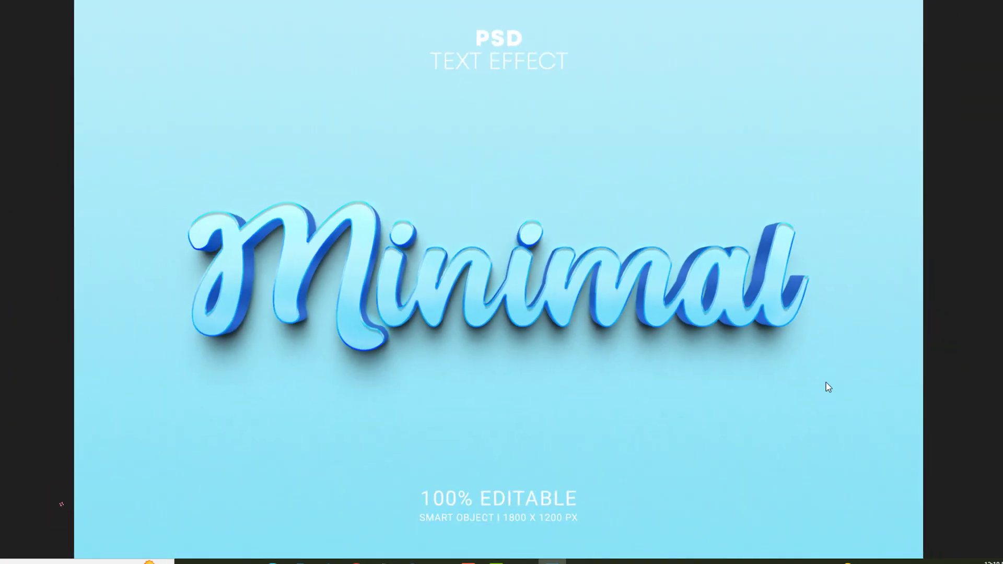
# - Zoom in and back out on the NEON effect poster
pyautogui.press('Right')
pyautogui.scroll(1, 531, 359)
pyautogui.scroll(1, 596, 372)
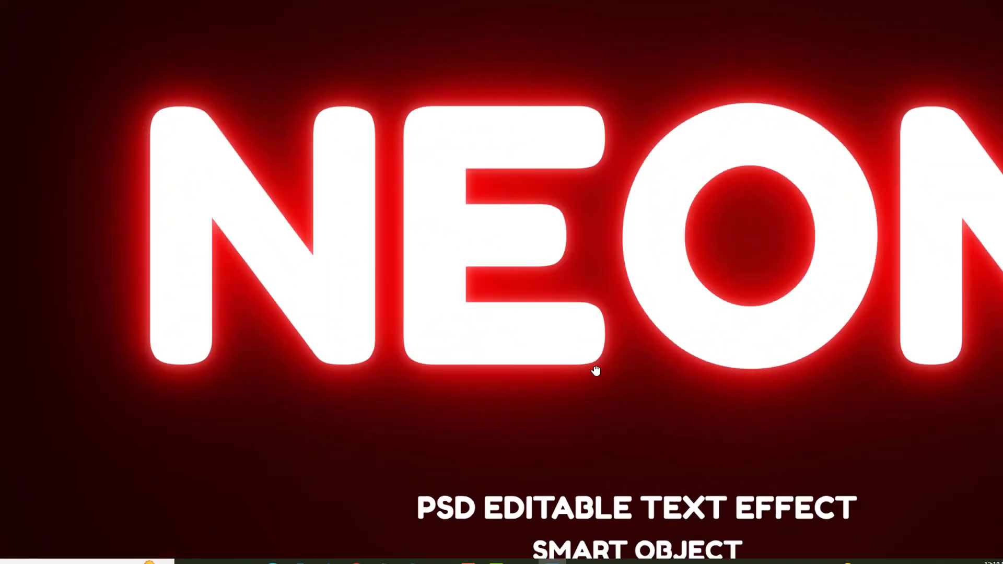
pyautogui.scroll(-2, 614, 373)
pyautogui.scroll(-1, 564, 345)
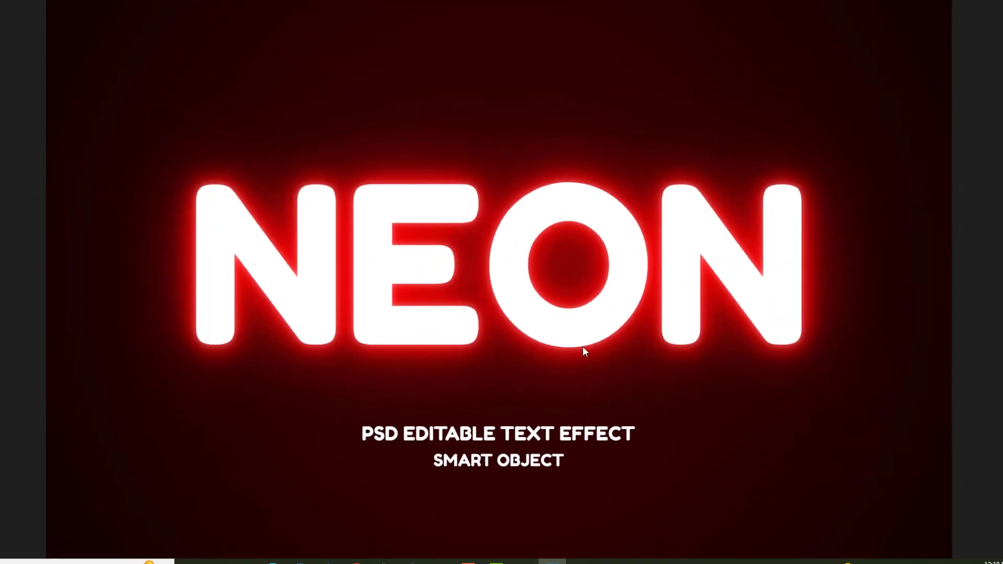
# - Zoom in closely on the offer effect poster, then zoom back out
pyautogui.press('Right')
pyautogui.scroll(1, 601, 369)
pyautogui.scroll(1, 497, 376)
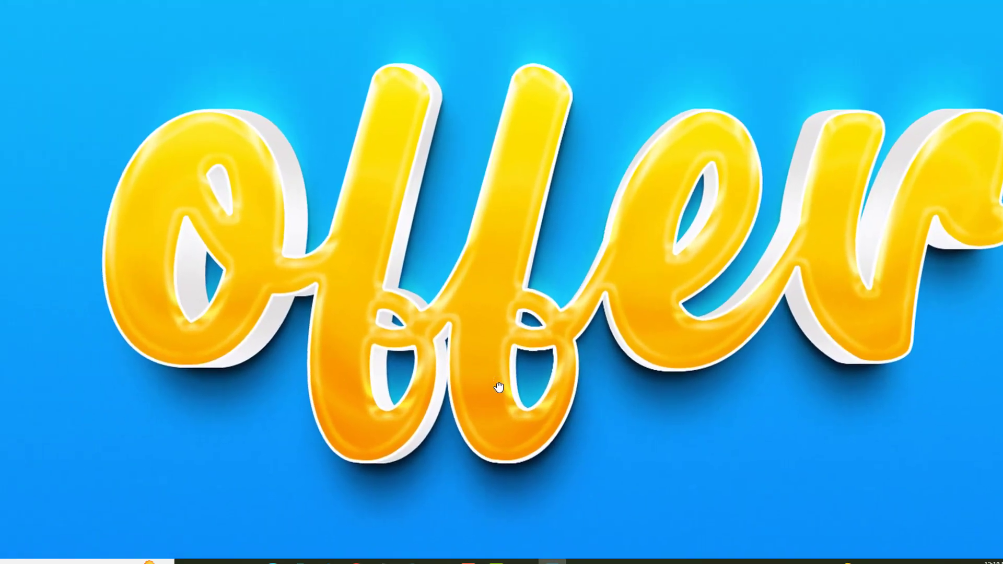
pyautogui.scroll(1, 490, 405)
pyautogui.scroll(1, 518, 421)
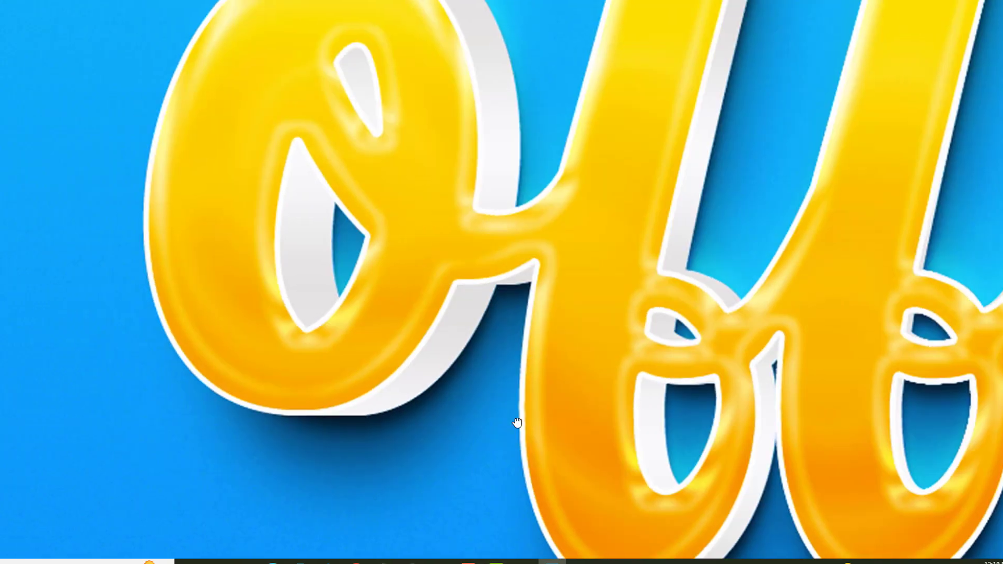
pyautogui.scroll(-2, 979, 441)
pyautogui.scroll(-1, 936, 440)
# - Browse and zoom into the PINK and PURPLE text-effect previews in Photos
pyautogui.press('Right')
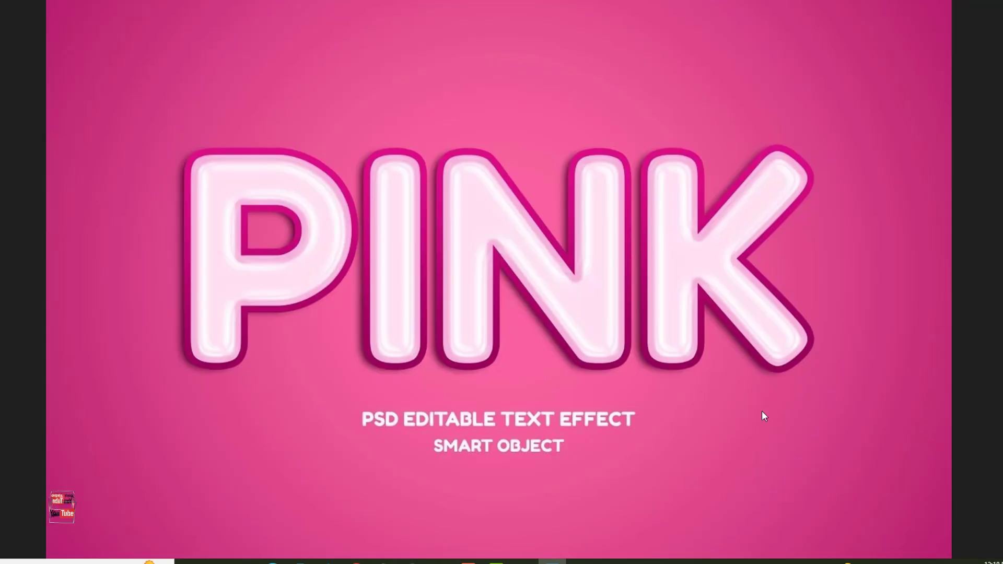
pyautogui.scroll(2, 558, 347)
pyautogui.scroll(1, 840, 448)
pyautogui.scroll(1, 836, 441)
pyautogui.scroll(-1, 836, 441)
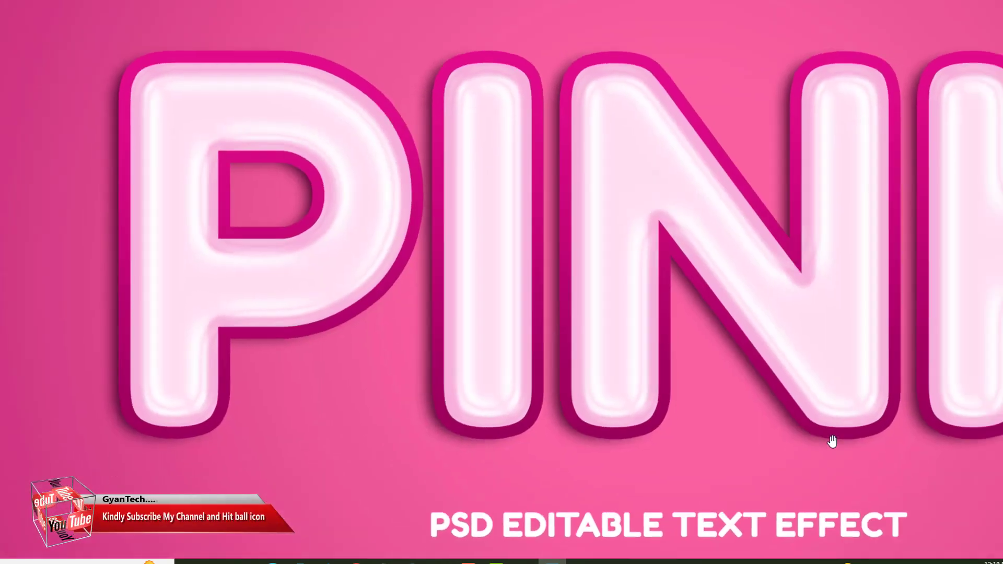
pyautogui.scroll(-2, 900, 440)
pyautogui.press('Right')
pyautogui.scroll(2, 622, 387)
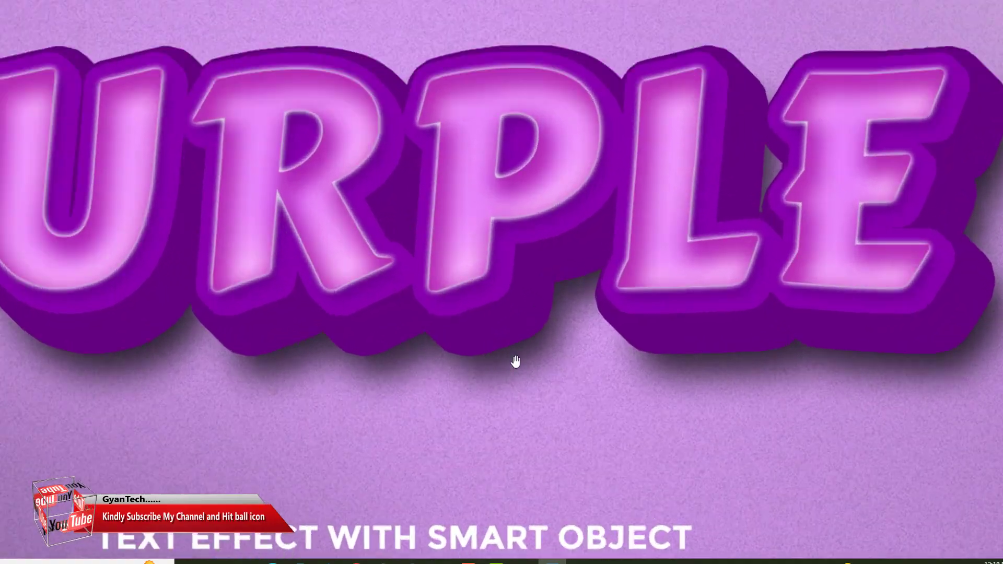
pyautogui.scroll(1, 977, 488)
pyautogui.scroll(1, 831, 320)
pyautogui.scroll(-1, 831, 320)
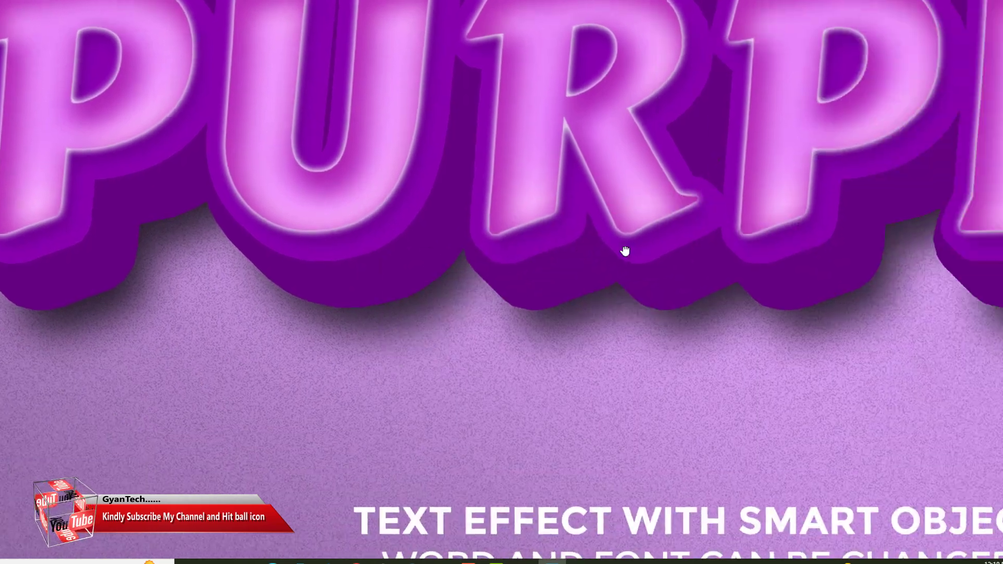
pyautogui.scroll(-1, 806, 256)
pyautogui.moveTo(806, 255); pyautogui.dragTo(616, 358)
pyautogui.scroll(-1, 630, 393)
pyautogui.scroll(-2, 930, 410)
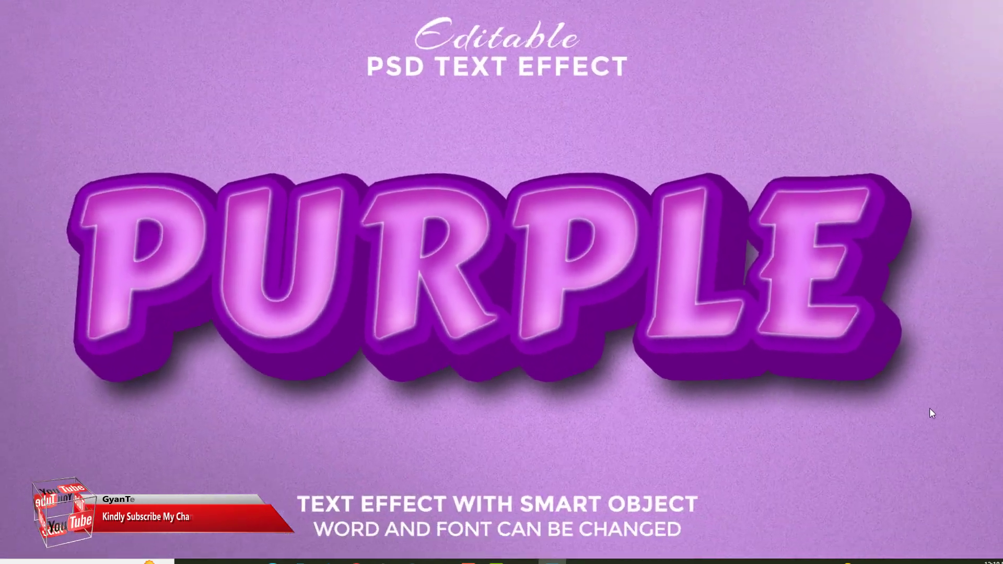
# - Zoom into and pan across the SWEET and ZEBRA text-effect previews
pyautogui.press('Right')
pyautogui.scroll(2, 652, 392)
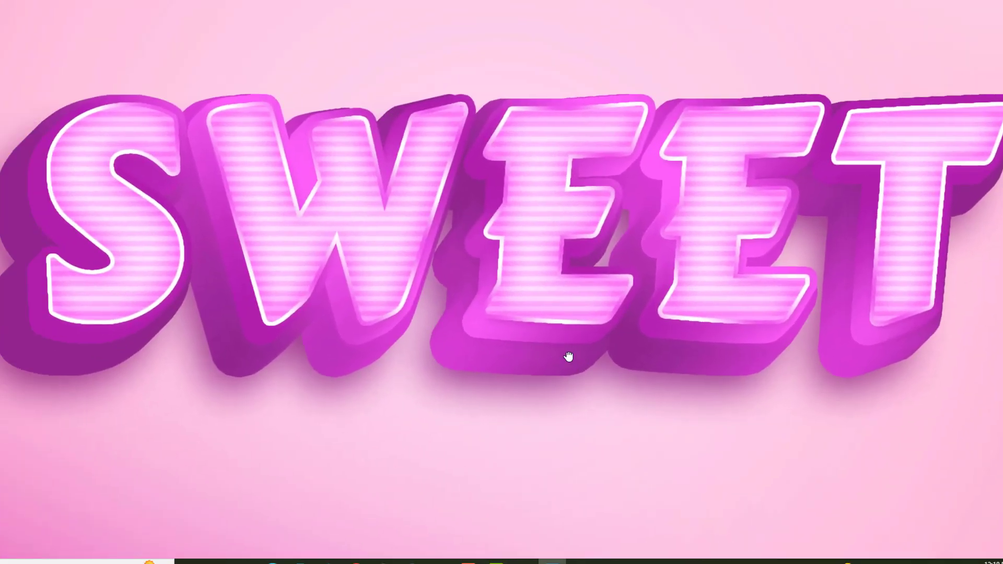
pyautogui.scroll(1, 569, 353)
pyautogui.scroll(1, 572, 358)
pyautogui.scroll(1, 605, 321)
pyautogui.scroll(-1, 564, 360)
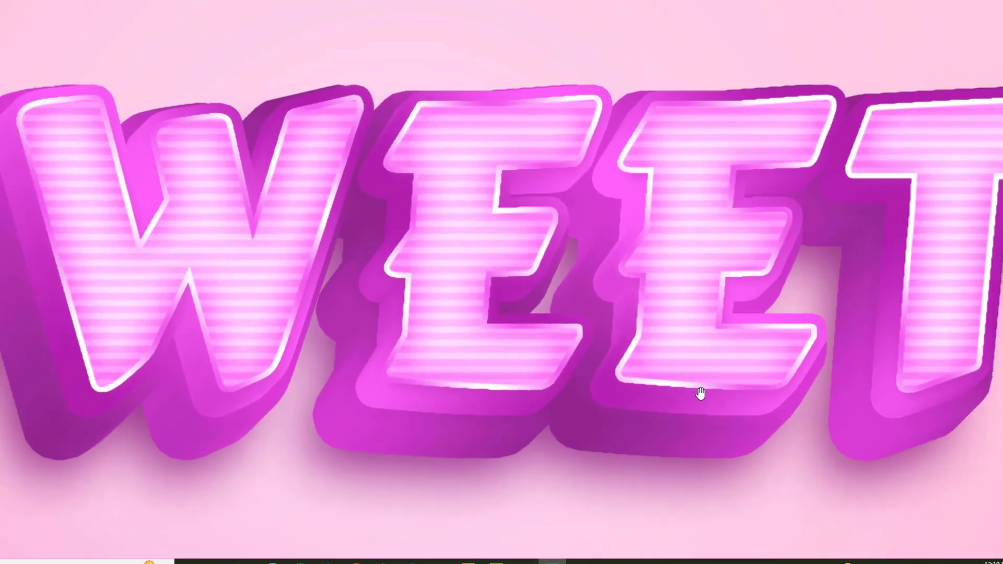
pyautogui.scroll(-2, 701, 392)
pyautogui.press('Right')
pyautogui.scroll(1, 735, 416)
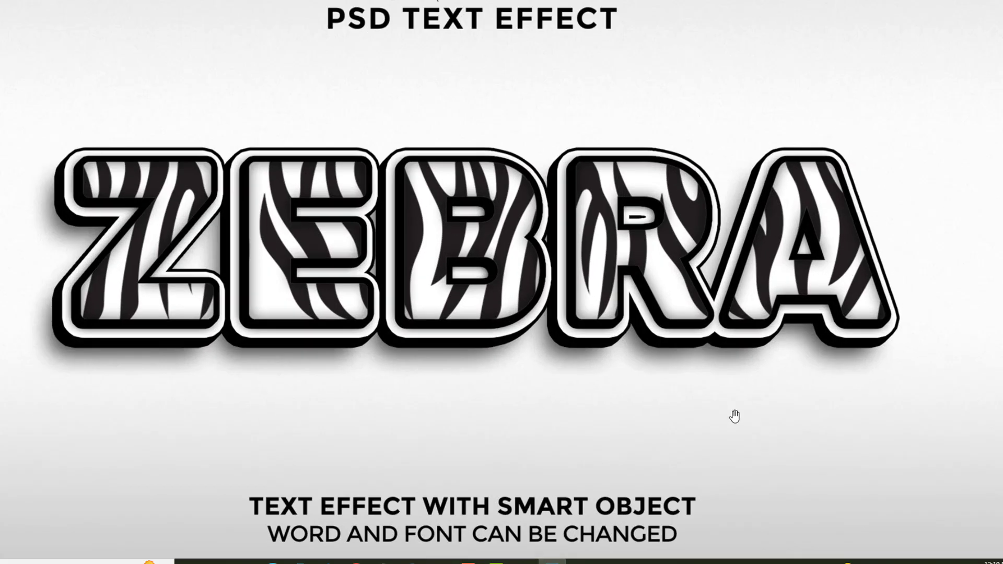
pyautogui.scroll(1, 732, 413)
pyautogui.scroll(1, 728, 397)
pyautogui.moveTo(424, 357)
pyautogui.mouseDown()
pyautogui.moveTo(609, 359)
pyautogui.moveTo(190, 325)
pyautogui.mouseUp()
pyautogui.scroll(-1, 531, 337)
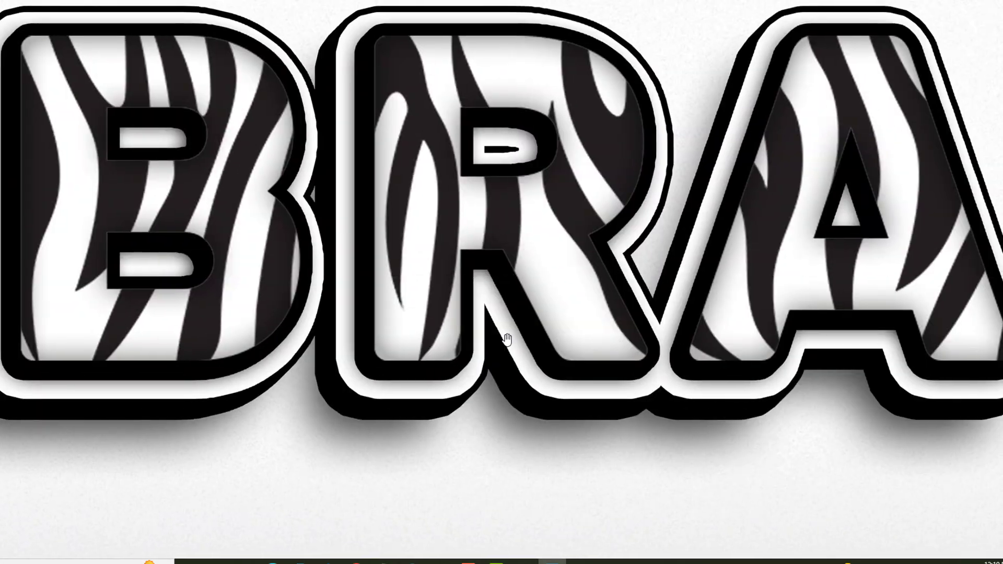
pyautogui.scroll(-1, 601, 356)
pyautogui.scroll(-1, 679, 371)
pyautogui.scroll(-1, 742, 385)
# - Inspect the CLOUD and CLOUDY previews, panning around the zoomed lettering
pyautogui.press('Right')
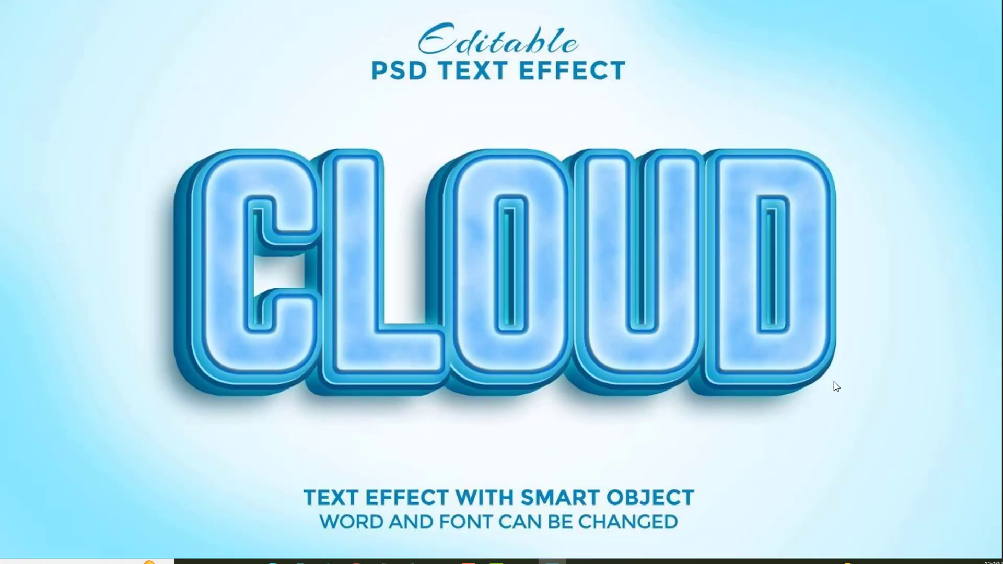
pyautogui.scroll(2, 697, 378)
pyautogui.moveTo(362, 268); pyautogui.dragTo(728, 352)
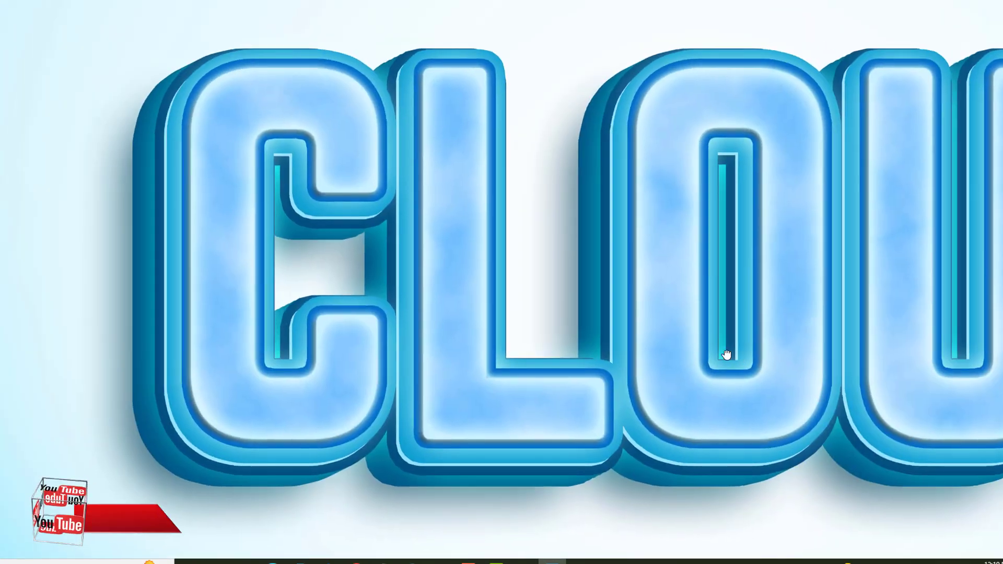
pyautogui.scroll(-1, 726, 356)
pyautogui.scroll(-1, 727, 355)
pyautogui.press('Right')
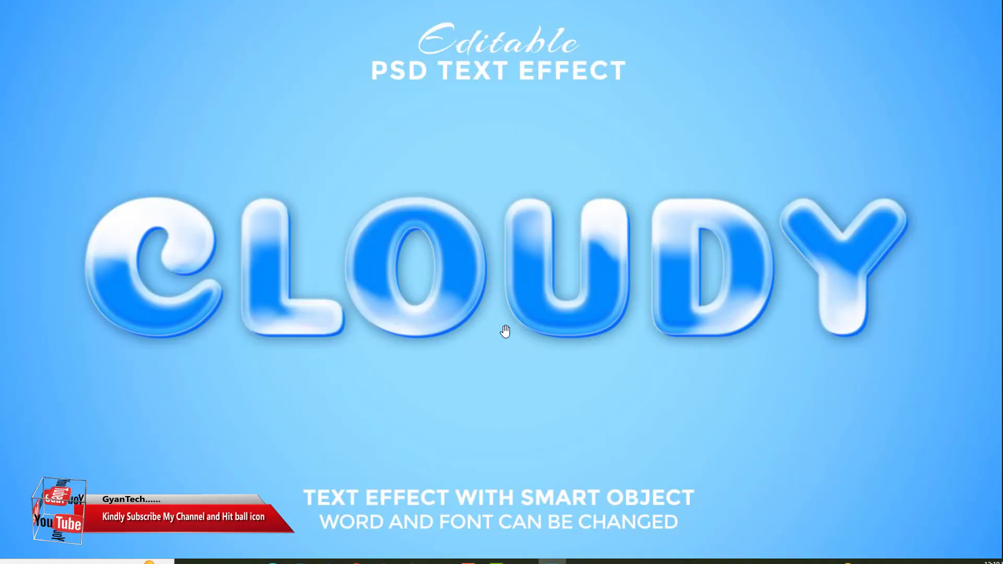
pyautogui.scroll(1, 504, 331)
pyautogui.moveTo(342, 314)
pyautogui.mouseDown()
pyautogui.moveTo(647, 353)
pyautogui.moveTo(365, 342)
pyautogui.mouseUp()
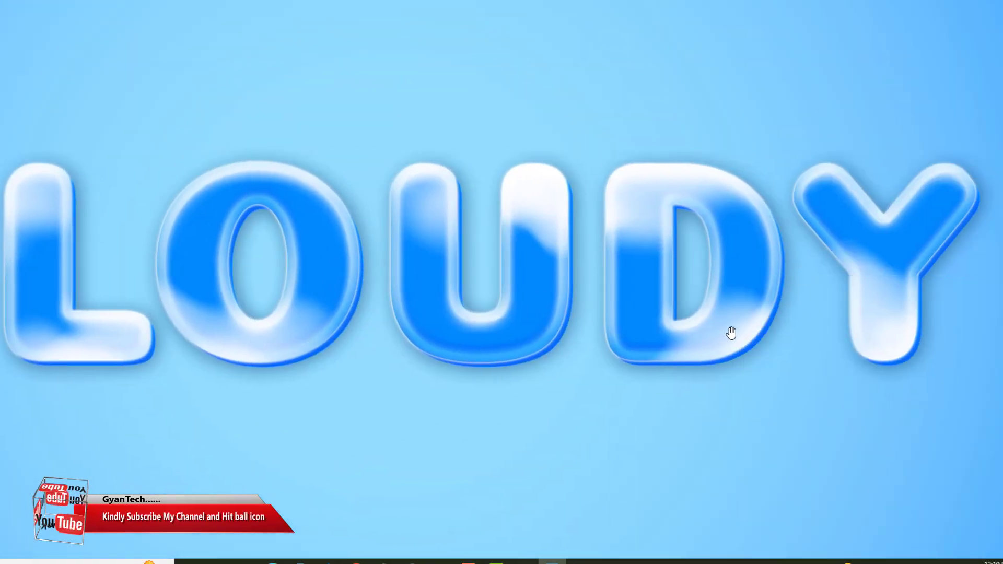
pyautogui.moveTo(730, 331)
pyautogui.mouseDown()
pyautogui.moveTo(751, 488)
pyautogui.moveTo(724, 398)
pyautogui.moveTo(751, 347)
pyautogui.mouseUp()
pyautogui.scroll(-1, 755, 352)
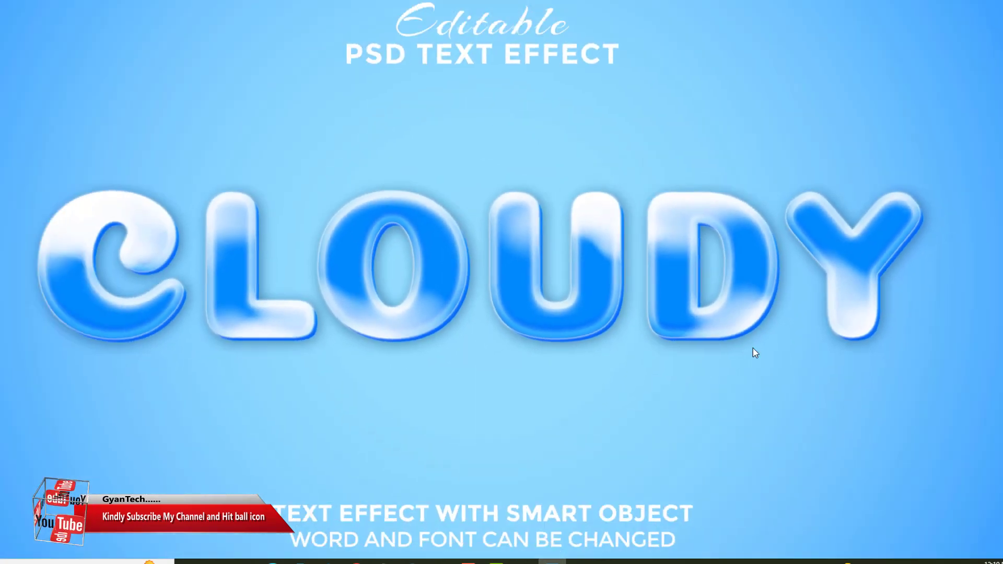
# - Zoom through the RAINBOW, SPEED and RED text-effect previews
pyautogui.press('Right')
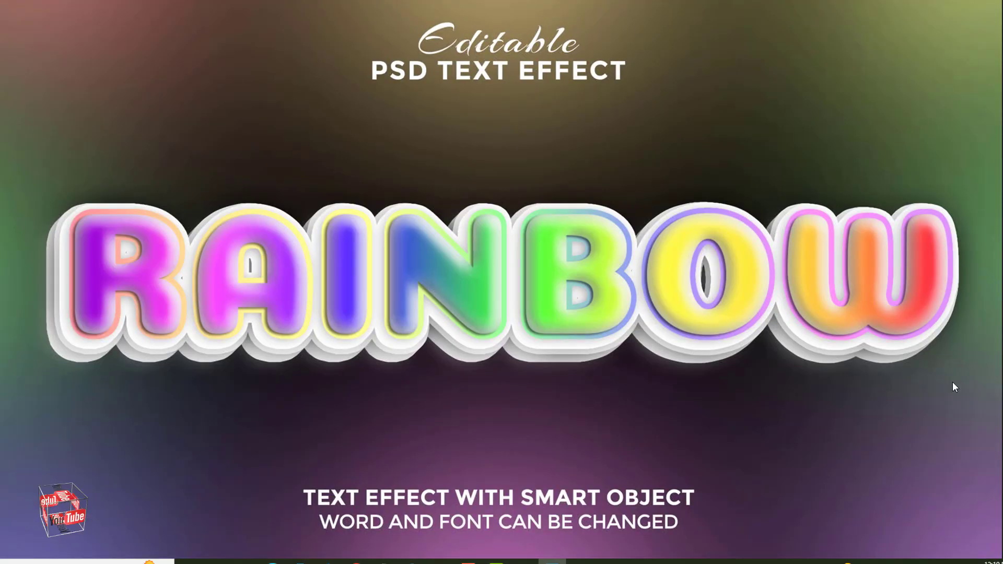
pyautogui.scroll(2, 523, 374)
pyautogui.scroll(1, 347, 336)
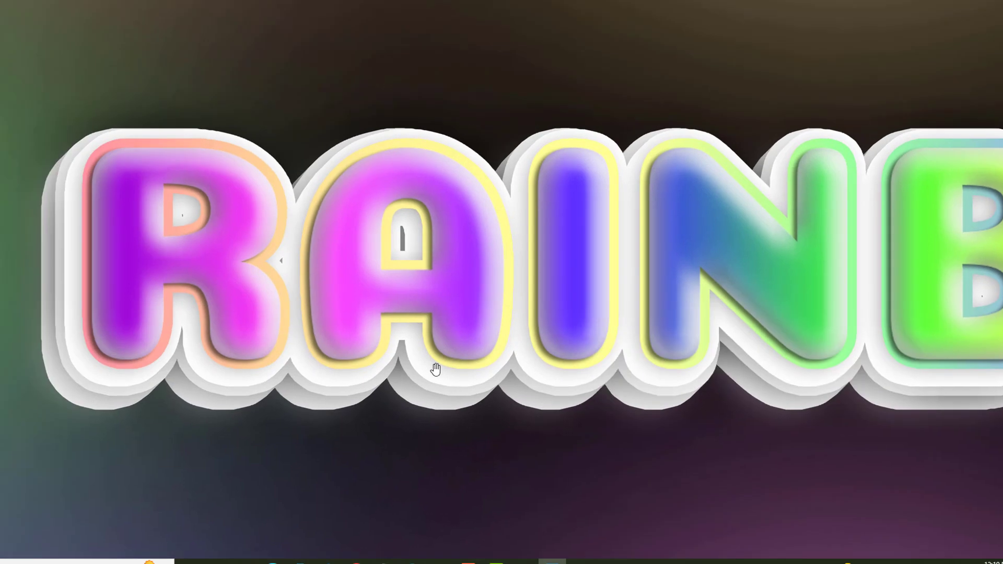
pyautogui.scroll(-2, 226, 332)
pyautogui.scroll(-2, 839, 347)
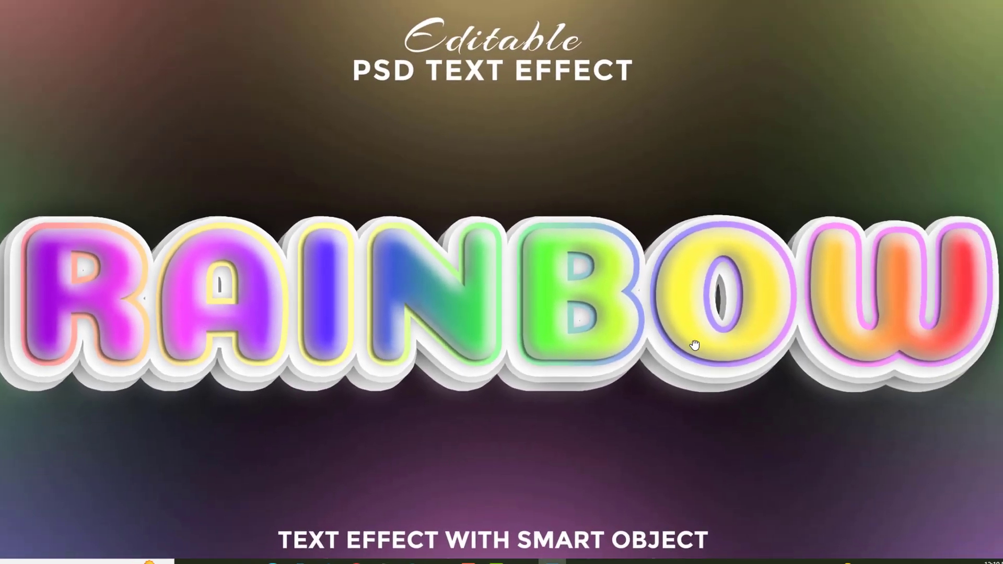
pyautogui.press('Right')
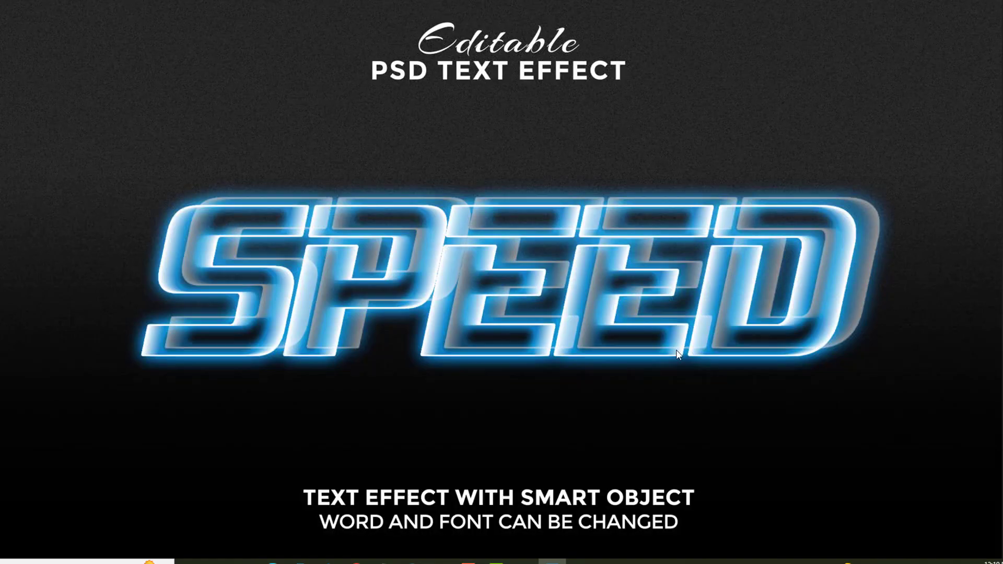
pyautogui.scroll(1, 658, 357)
pyautogui.scroll(1, 659, 357)
pyautogui.scroll(-2, 658, 357)
pyautogui.press('Right')
pyautogui.scroll(1, 629, 354)
pyautogui.scroll(1, 612, 356)
pyautogui.scroll(-1, 612, 357)
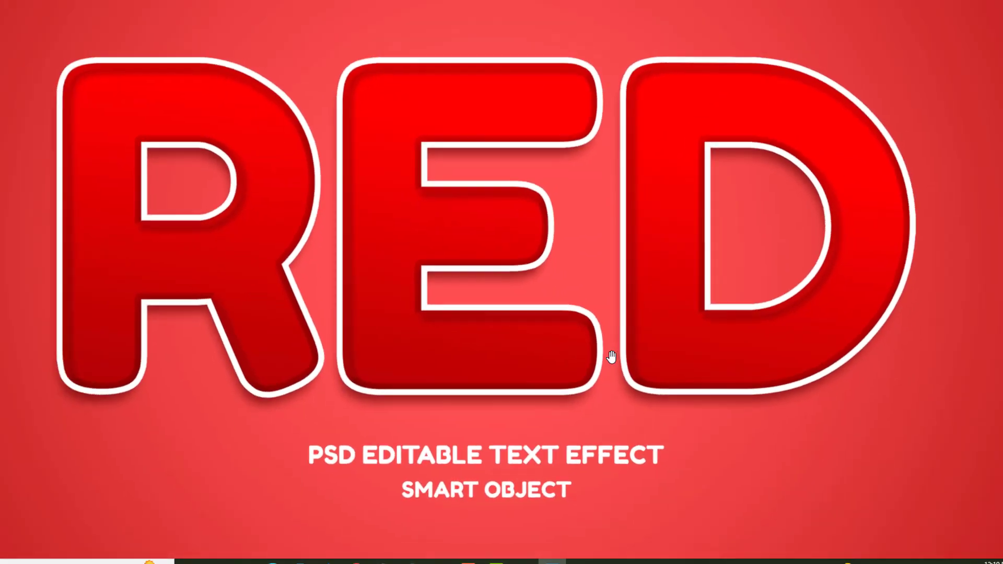
pyautogui.scroll(-1, 634, 354)
# - Look over the PLEASE VOTE and Honey previews, panning the zoomed Honey poster
pyautogui.press('Right')
pyautogui.scroll(1, 565, 359)
pyautogui.scroll(1, 565, 359)
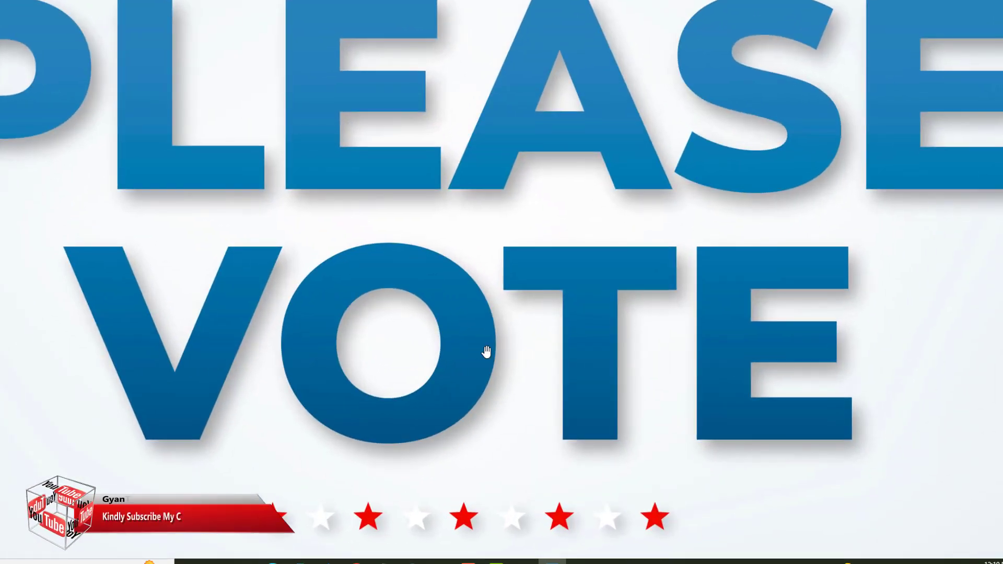
pyautogui.scroll(1, 544, 450)
pyautogui.scroll(-2, 562, 460)
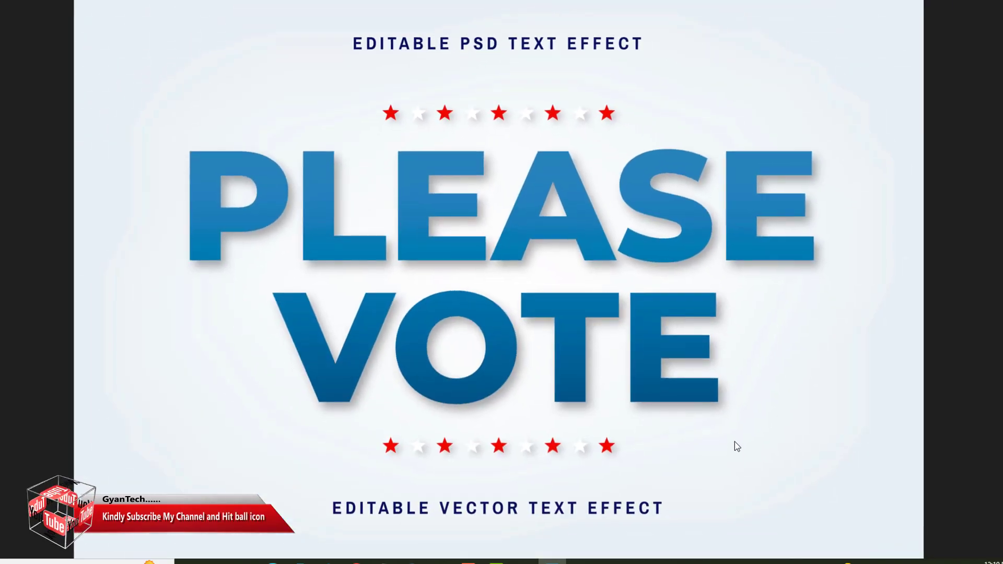
pyautogui.press('Right')
pyautogui.scroll(1, 548, 405)
pyautogui.moveTo(451, 372)
pyautogui.mouseDown()
pyautogui.moveTo(791, 377)
pyautogui.moveTo(622, 436)
pyautogui.mouseUp()
pyautogui.scroll(-1, 614, 426)
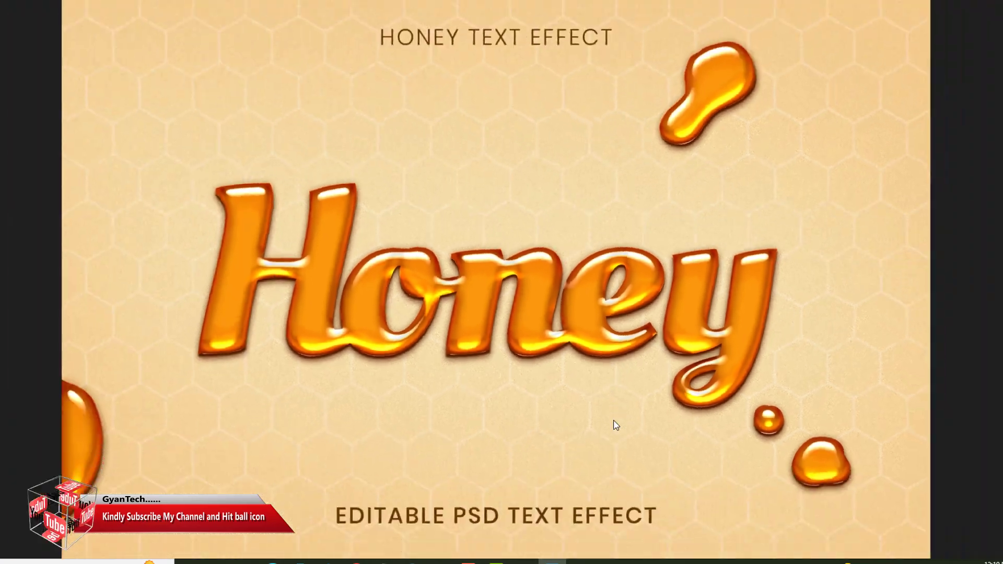
# - Examine the zoomed Rusty preview closely, then move on to the Silver poster
pyautogui.press('Right')
pyautogui.scroll(1, 551, 366)
pyautogui.moveTo(551, 365); pyautogui.dragTo(712, 466)
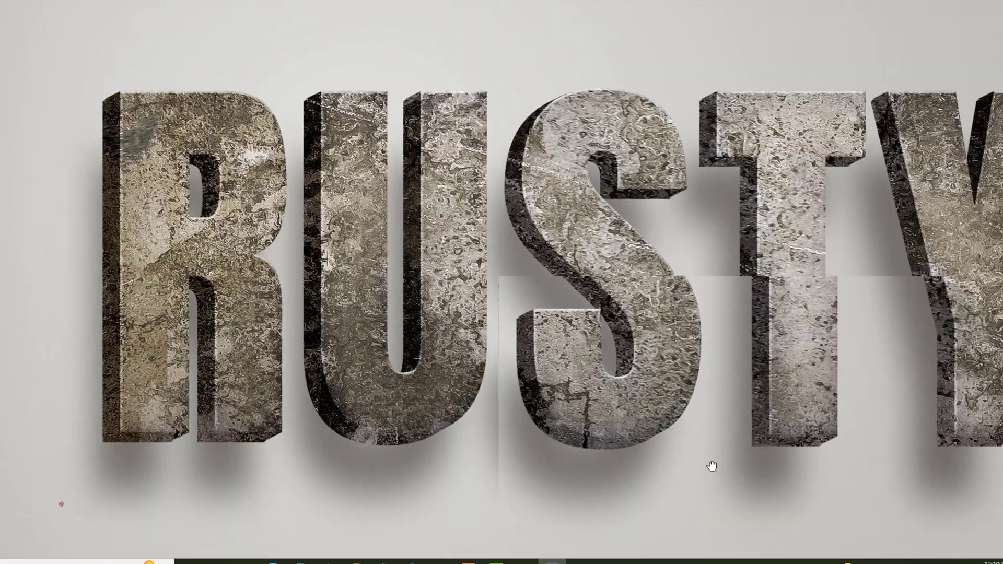
pyautogui.scroll(1, 745, 419)
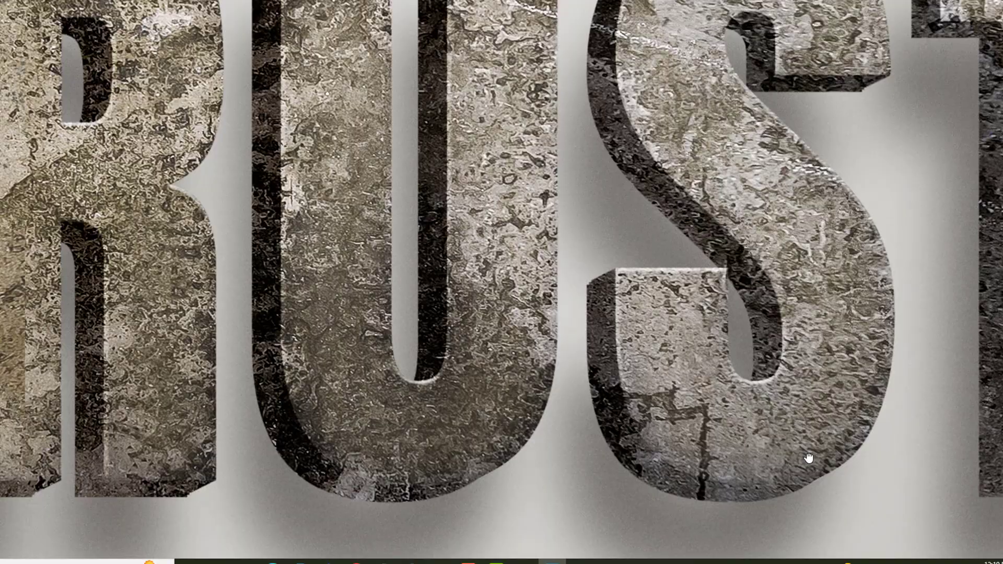
pyautogui.scroll(-1, 738, 459)
pyautogui.scroll(-2, 738, 458)
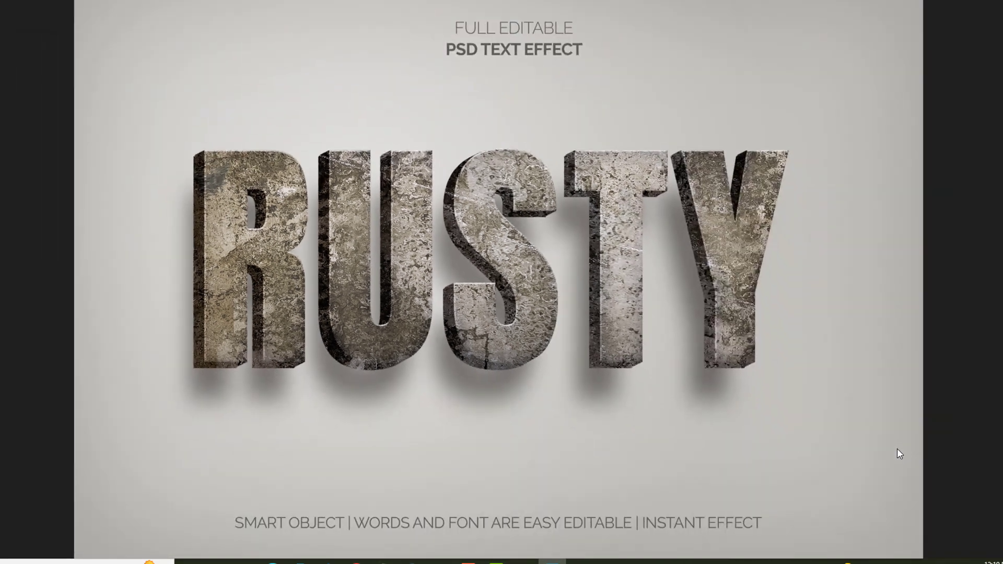
pyautogui.press('Right')
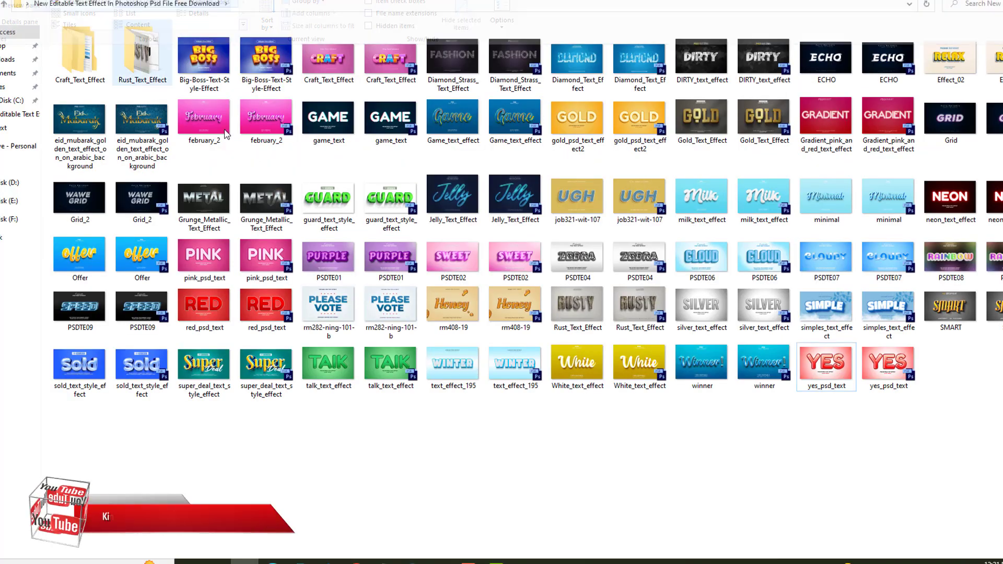
# - Open the Rust_Text_Effect folder and install its Anton font for all users, replacing the existing one
pyautogui.click(142, 65)
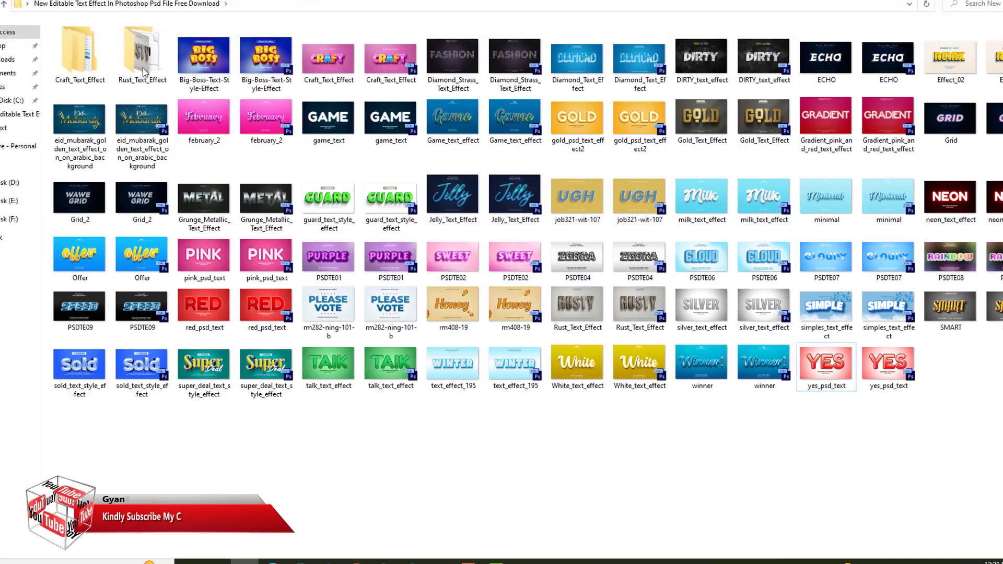
pyautogui.doubleClick(143, 65)
pyautogui.rightClick(442, 97)
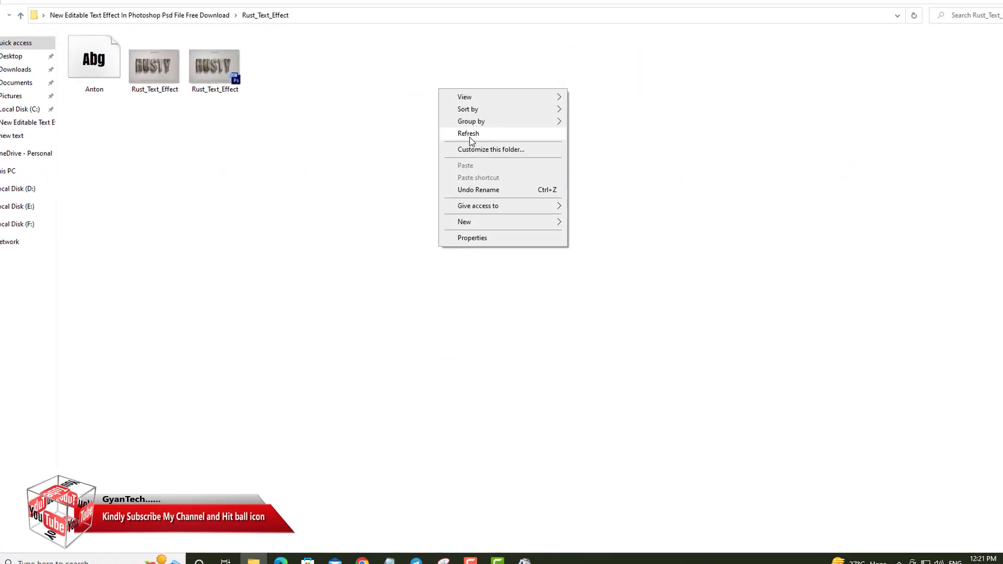
pyautogui.click(472, 146)
pyautogui.rightClick(95, 73)
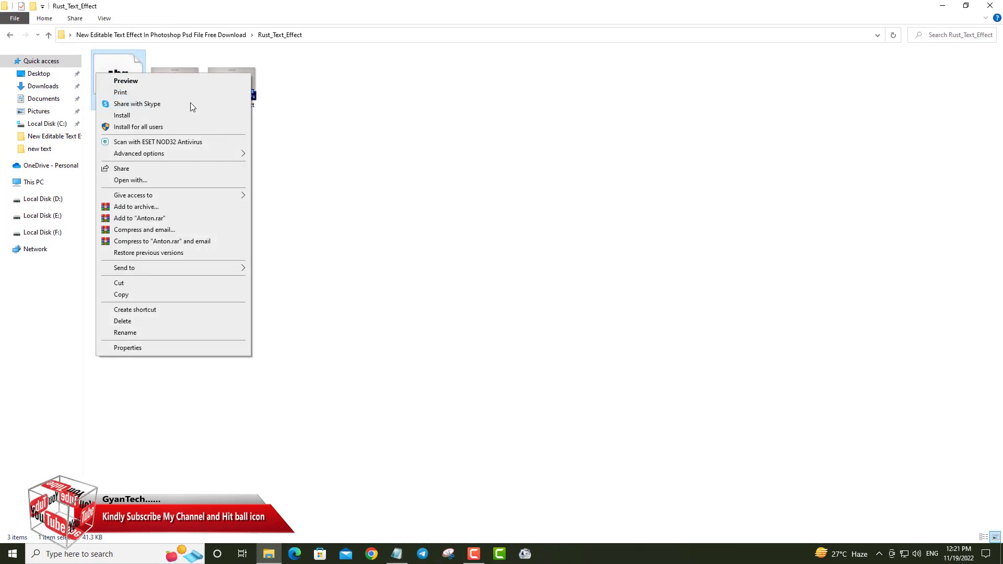
pyautogui.click(132, 129)
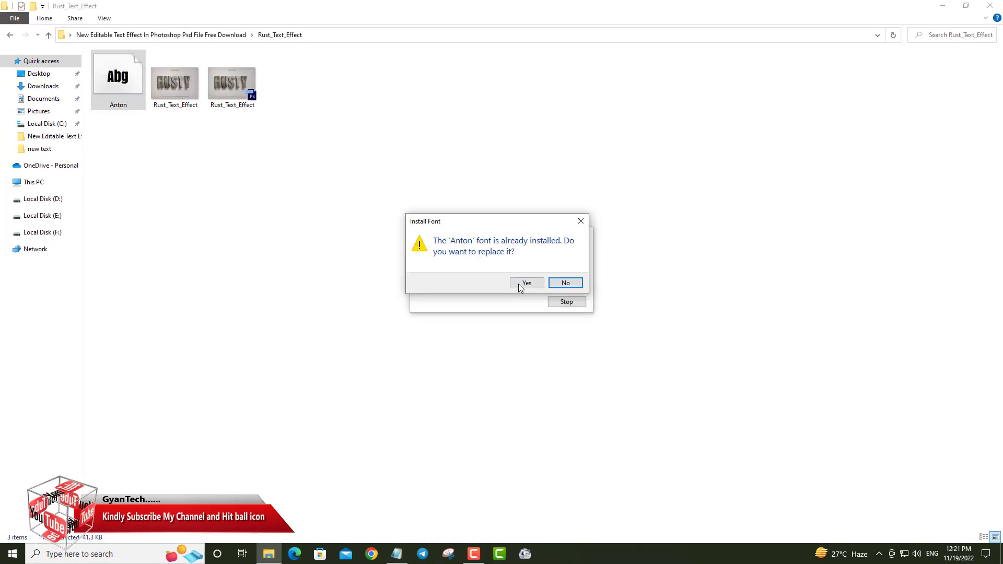
pyautogui.click(520, 286)
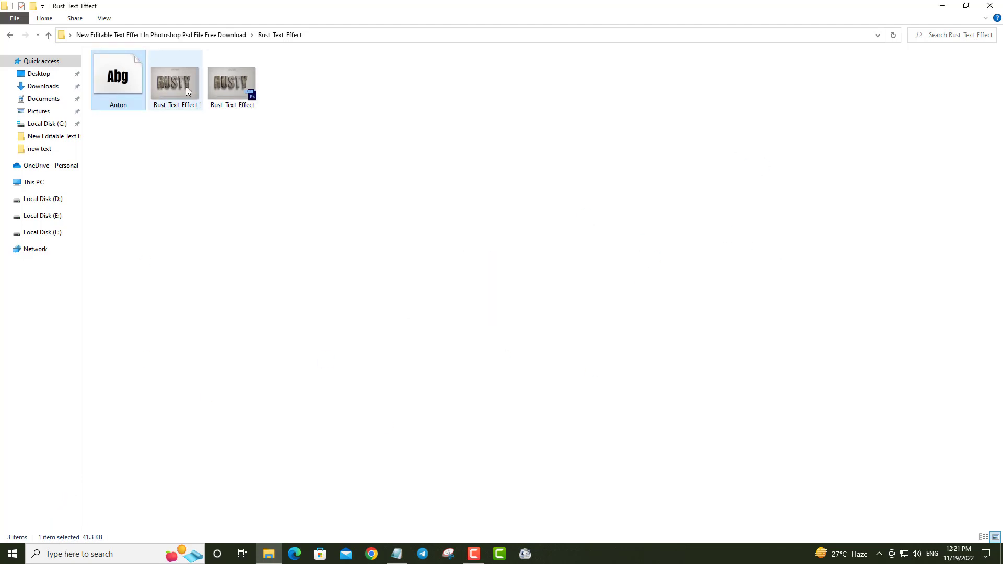
# - Preview the Rusty JPG image, then select Rust_Text_Effect.psd
pyautogui.doubleClick(167, 86)
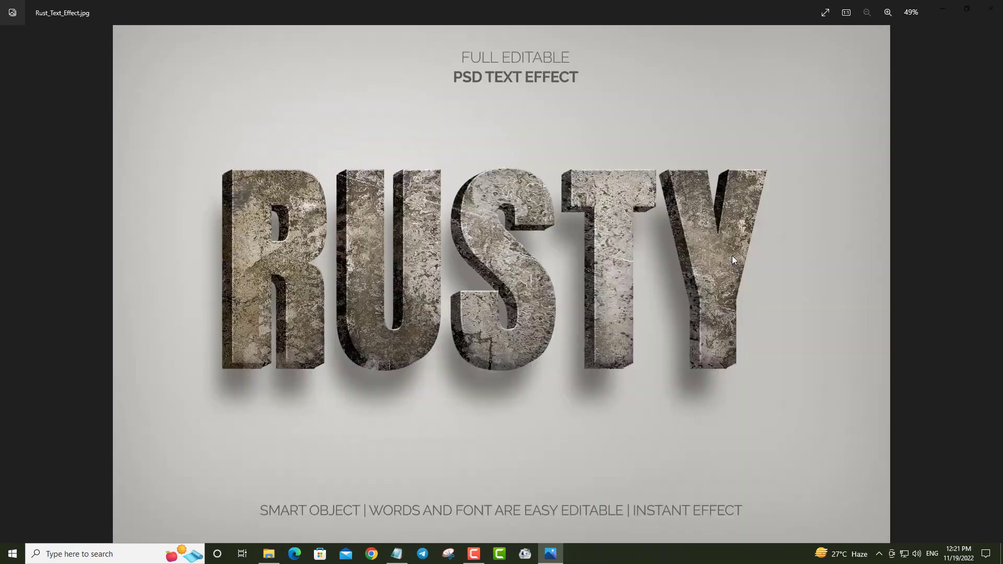
pyautogui.scroll(5, 786, 224)
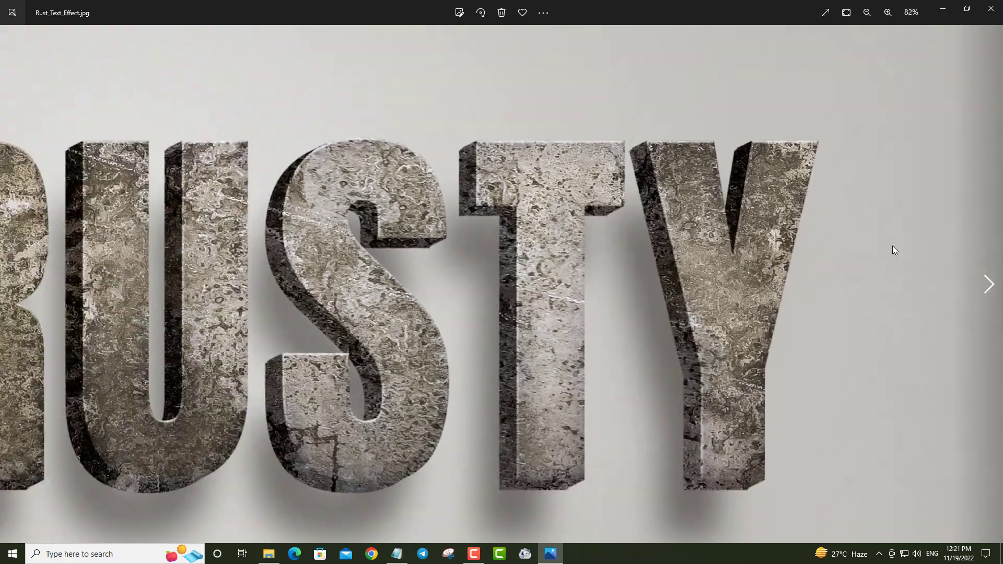
pyautogui.scroll(-5, 892, 249)
pyautogui.click(991, 8)
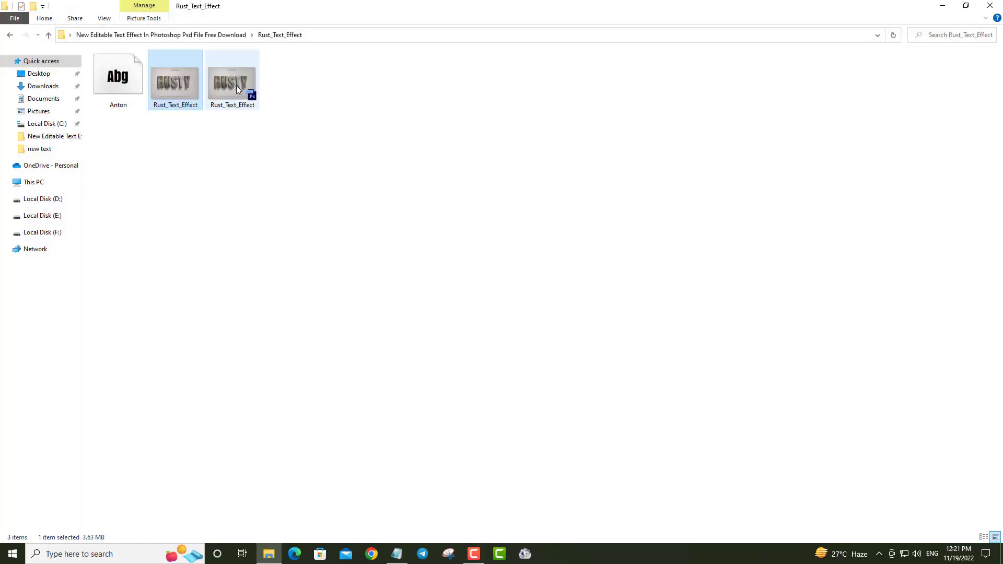
pyautogui.click(235, 87)
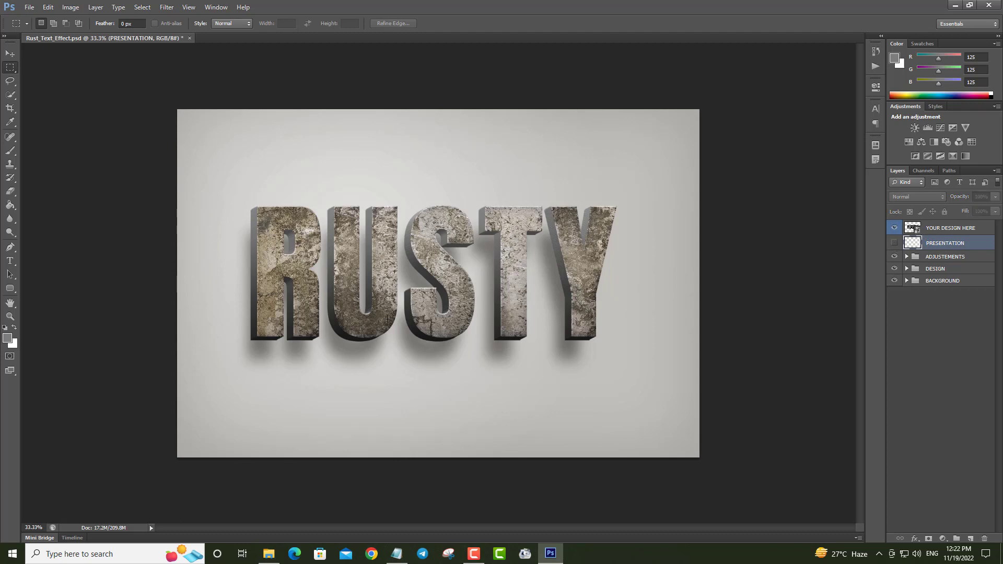
# - Open the YOUR DESIGN HERE smart object, accepting the save-note, text-engine and font-substitution warnings
pyautogui.doubleClick(919, 233)
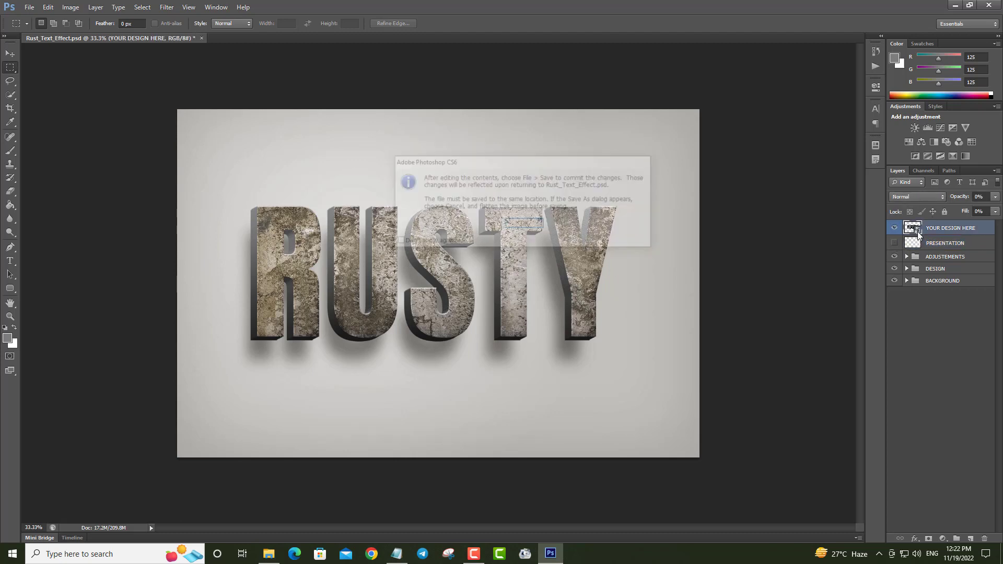
pyautogui.click(525, 225)
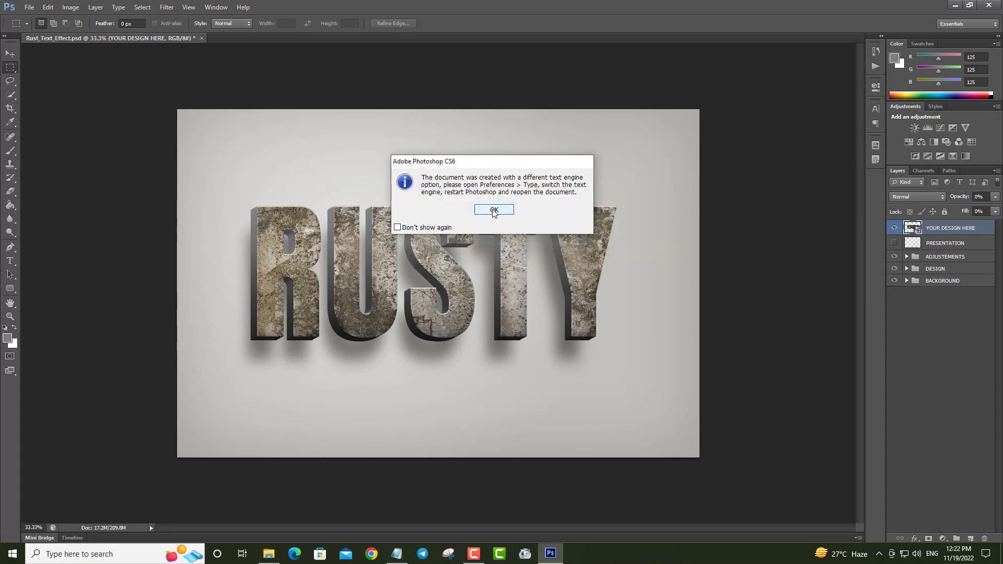
pyautogui.click(495, 212)
pyautogui.click(494, 212)
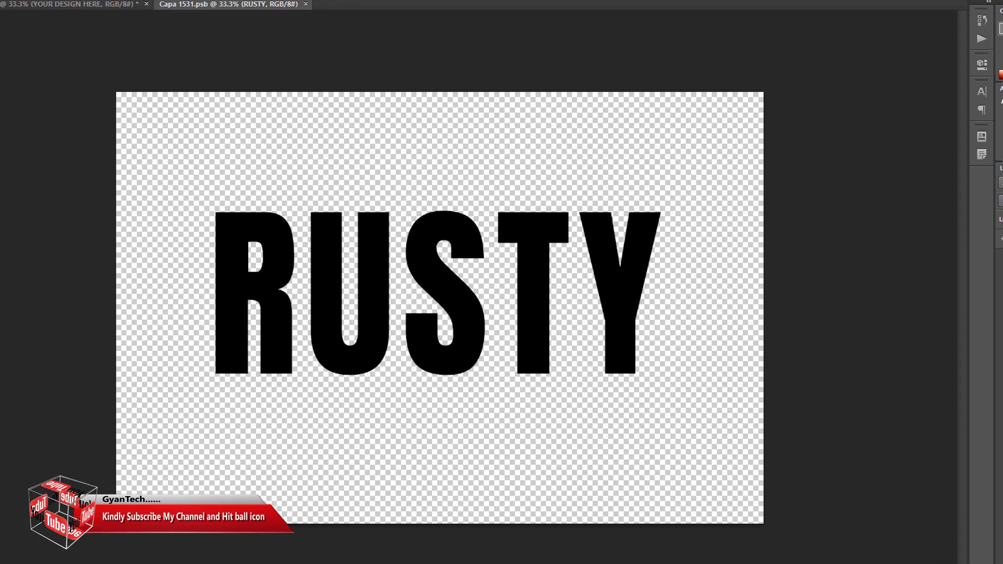
# - Select all of the RUSTY text in the smart object and set it to the Anton font
pyautogui.doubleClick(916, 232)
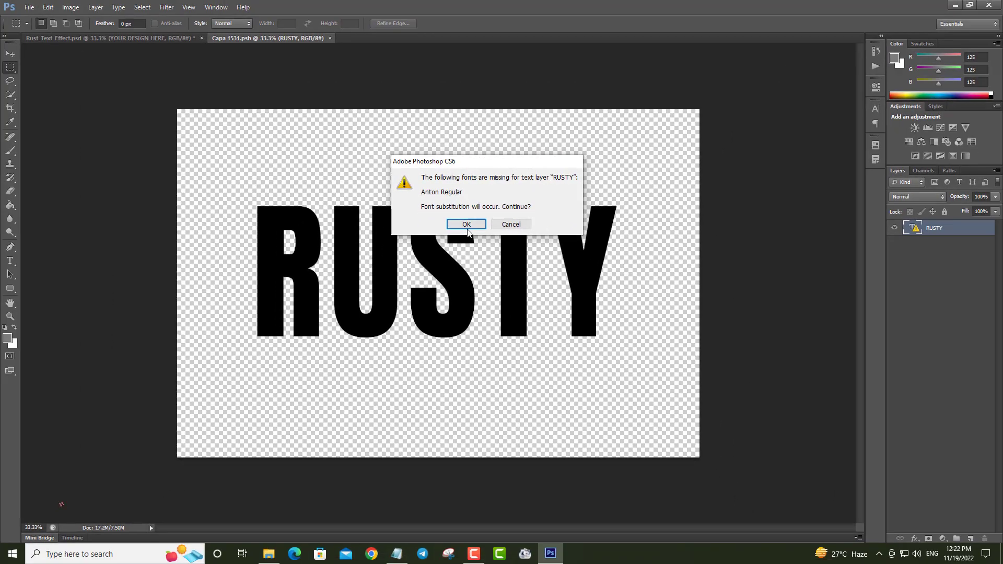
pyautogui.click(466, 225)
pyautogui.doubleClick(434, 261)
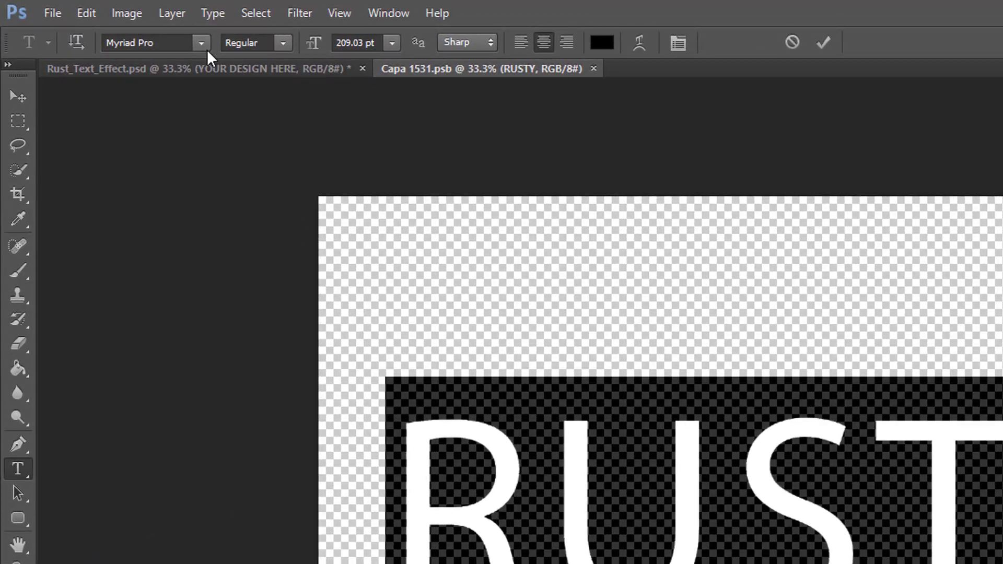
pyautogui.click(204, 48)
pyautogui.scroll(15, 157, 220)
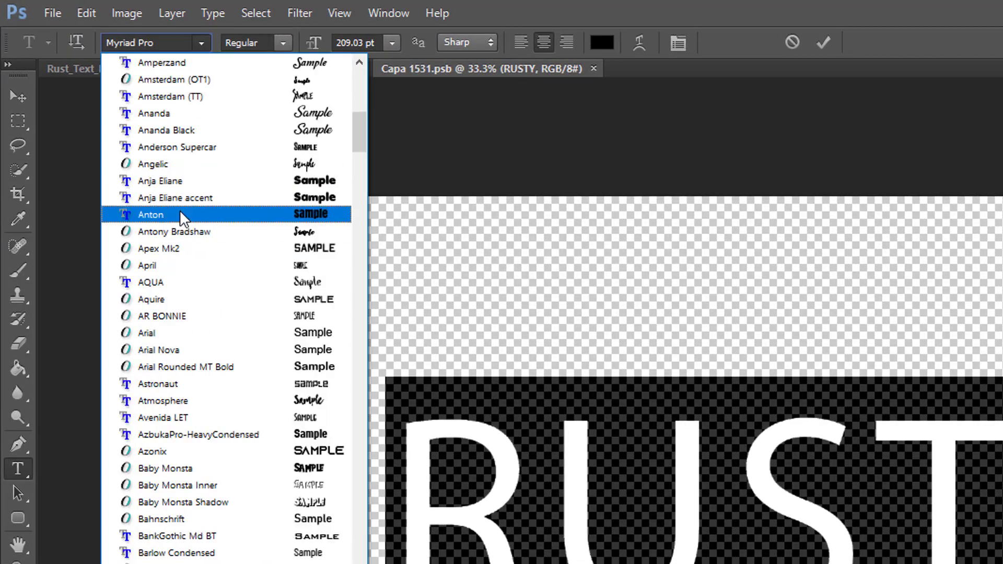
pyautogui.click(152, 214)
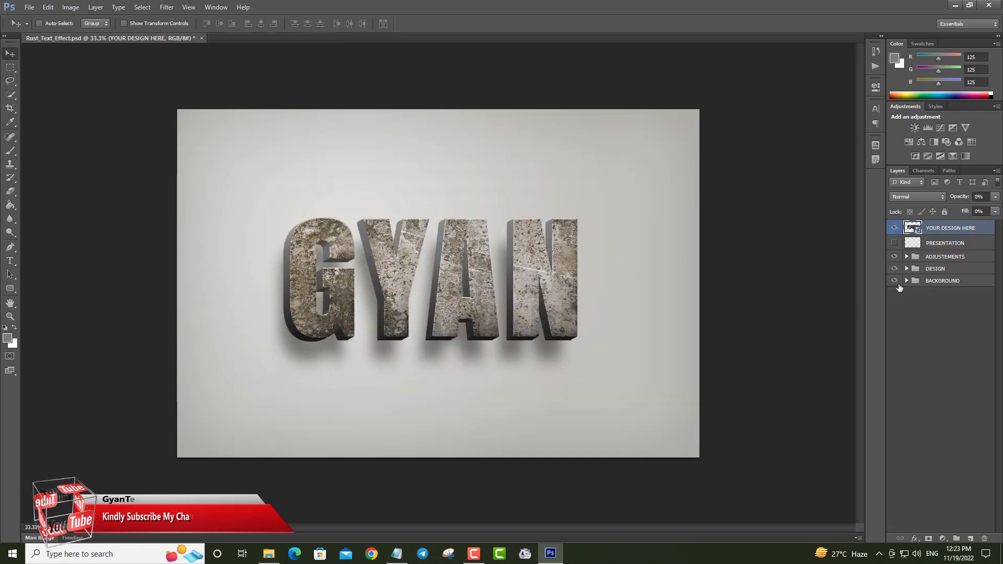
# - Toggle BACKGROUND layer visibility, then give BACKGROUND COLOR a blue Color Overlay style
pyautogui.click(893, 281)
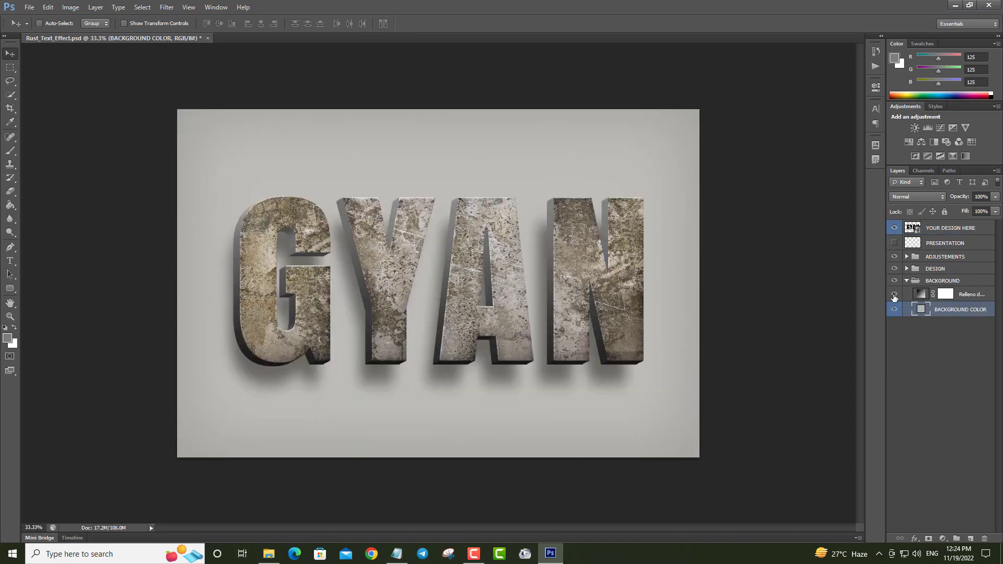
pyautogui.click(894, 295)
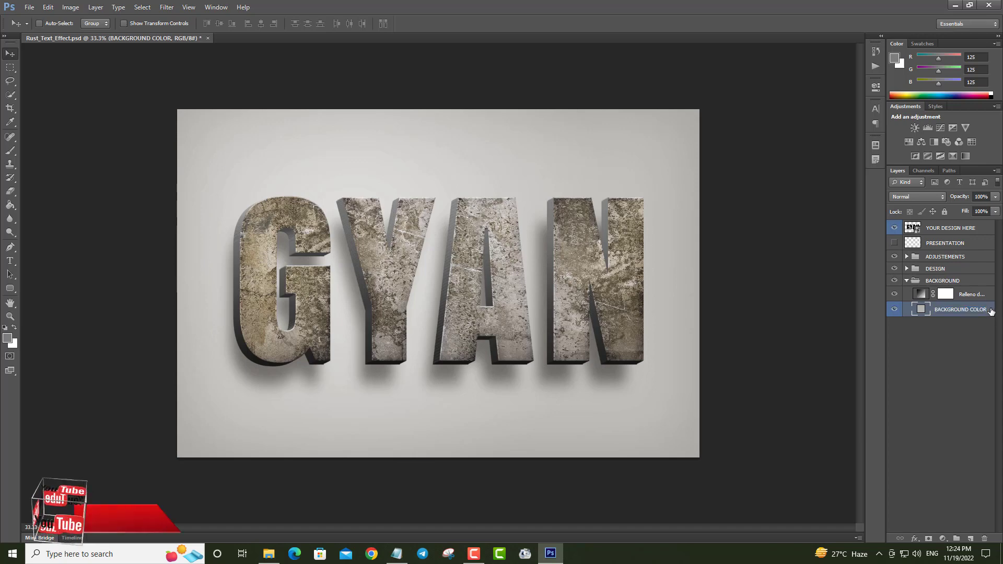
pyautogui.doubleClick(991, 310)
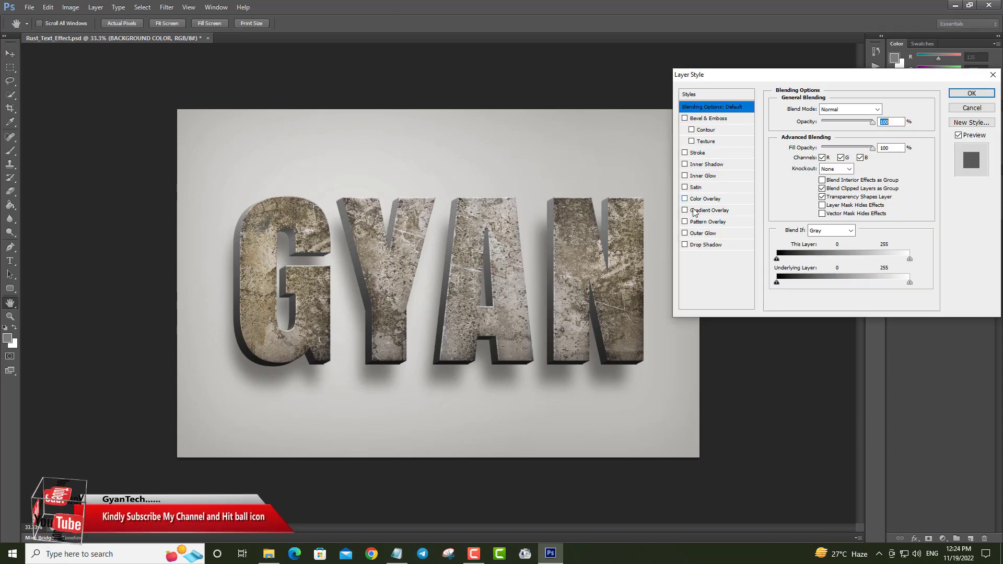
pyautogui.click(700, 199)
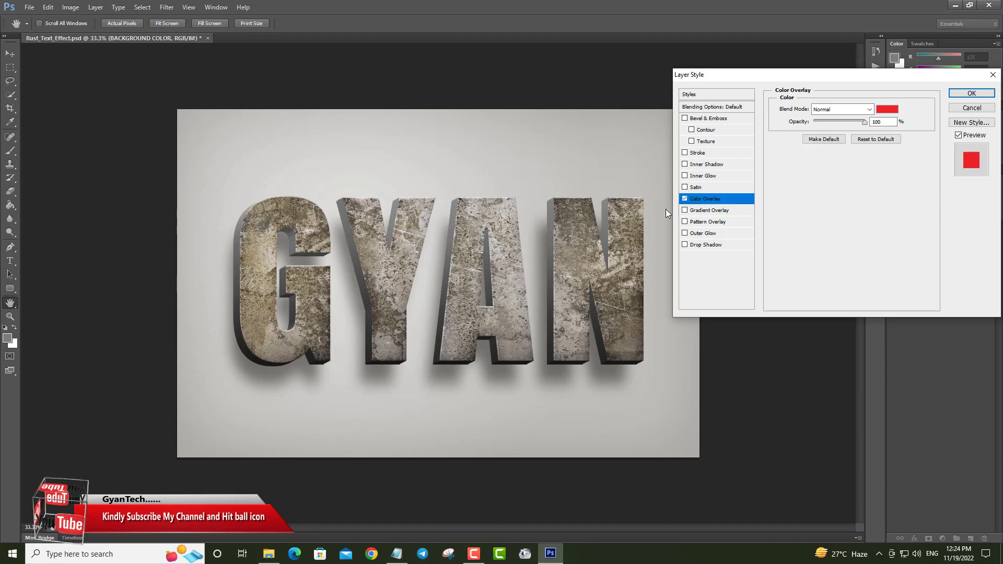
pyautogui.click(891, 108)
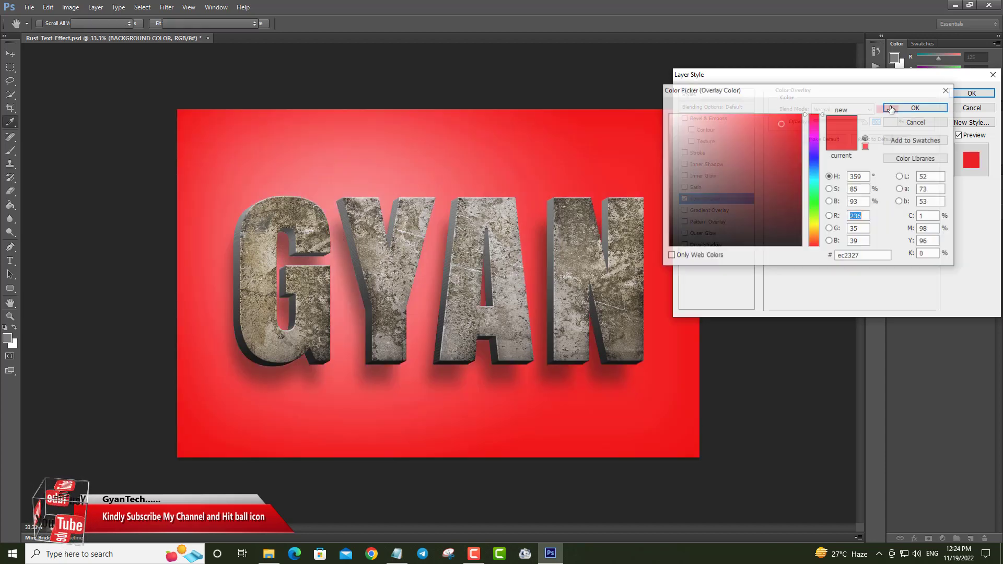
pyautogui.click(815, 173)
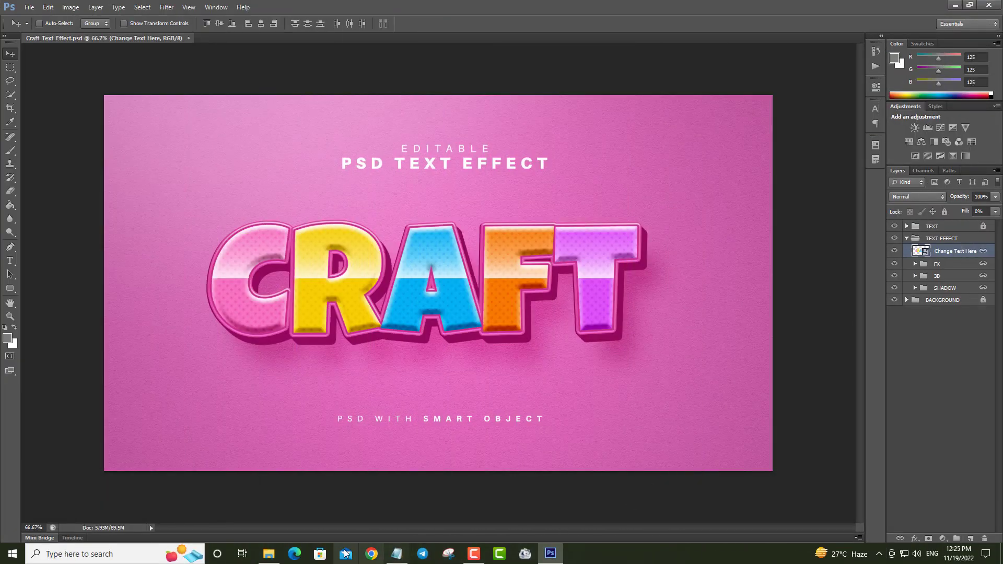
# - Install LuckiestGuy-Regular from Craft_Text_Effect's Font Luckiest_Guy folder, replacing the existing font
pyautogui.click(268, 554)
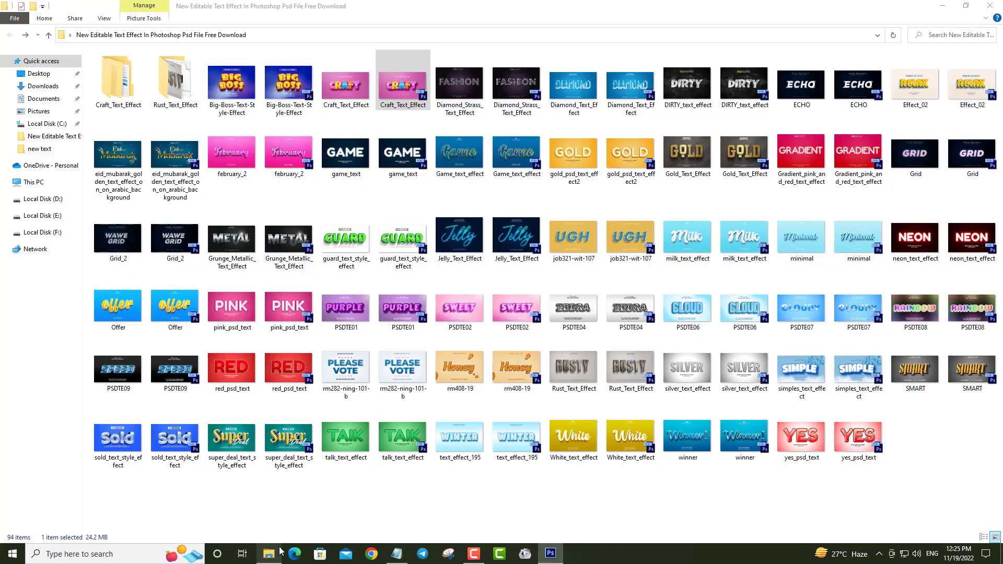
pyautogui.doubleClick(106, 82)
pyautogui.click(115, 71)
pyautogui.doubleClick(115, 70)
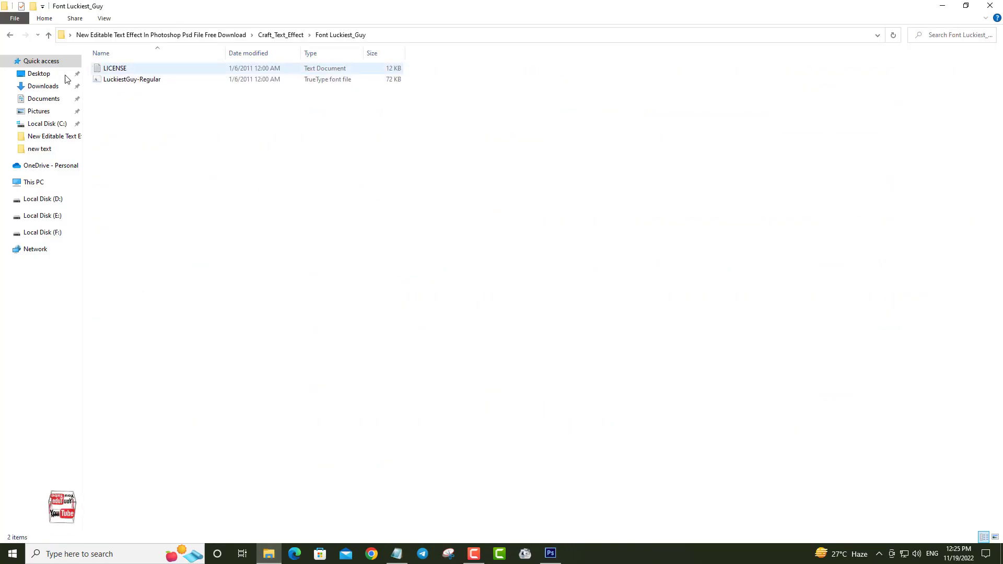
pyautogui.click(141, 81)
pyautogui.rightClick(142, 79)
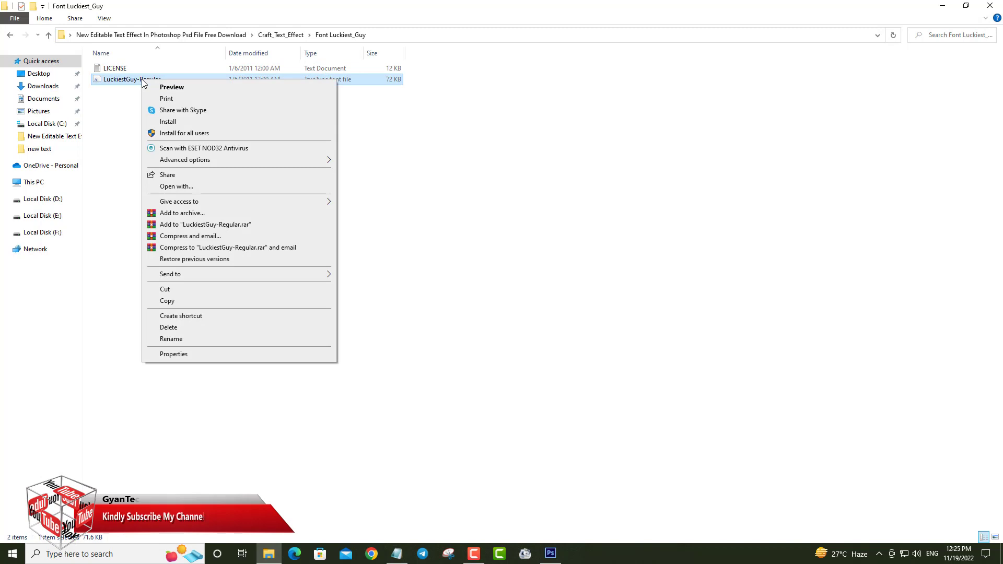
pyautogui.click(177, 134)
pyautogui.click(526, 283)
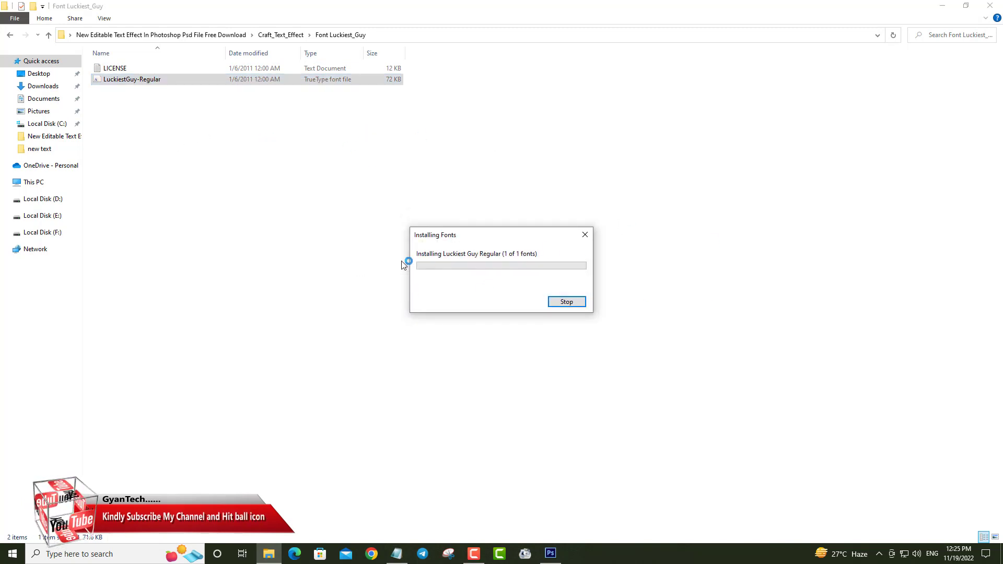
pyautogui.click(991, 5)
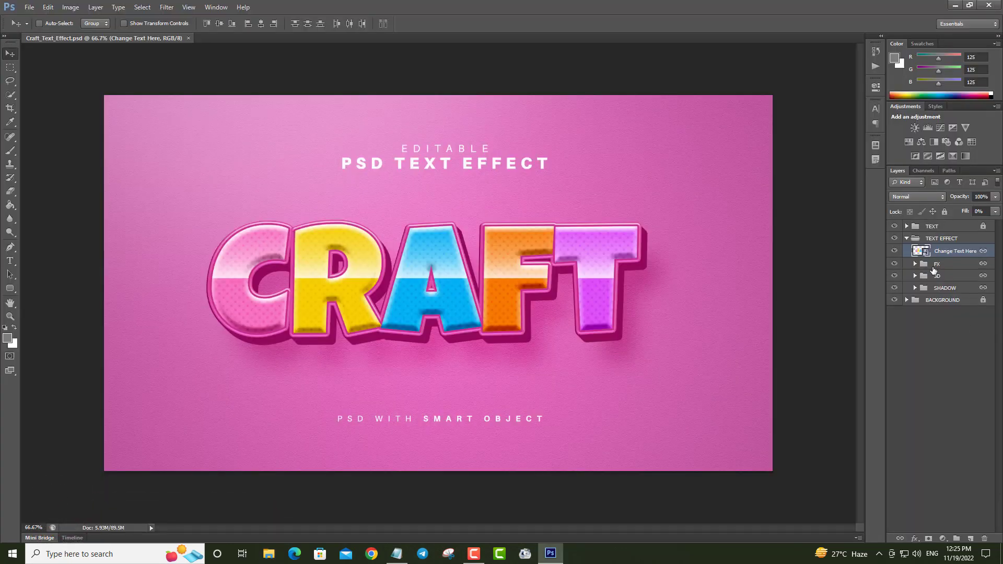
# - Open the Change Text Here smart object and nudge the Rectangle 1 colour overlay slightly right
pyautogui.doubleClick(925, 253)
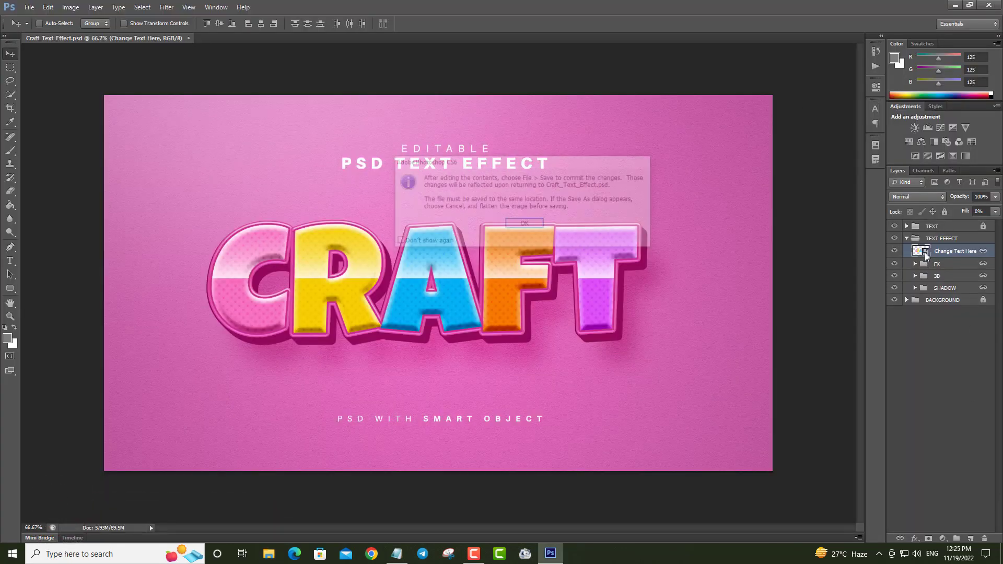
pyautogui.click(526, 225)
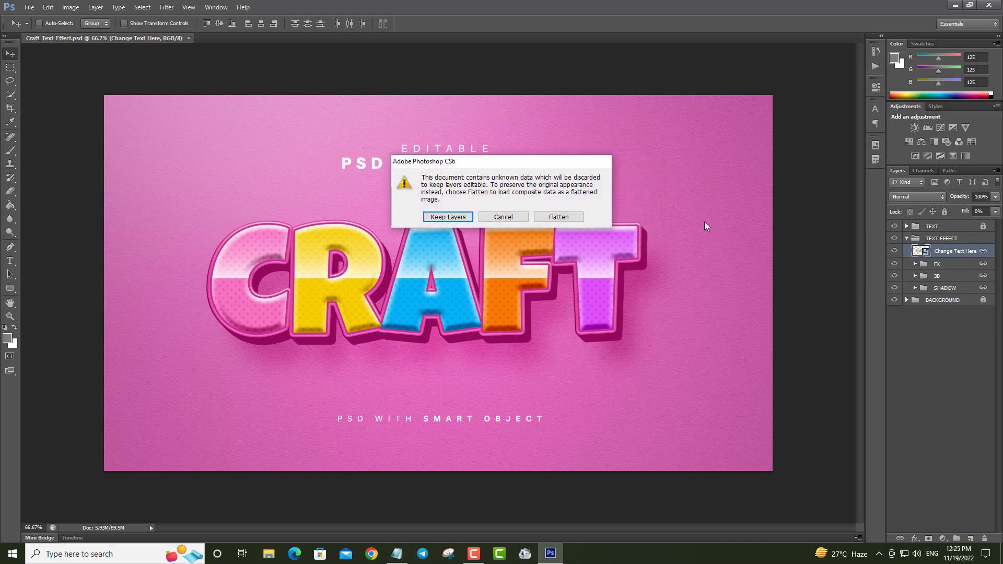
pyautogui.click(453, 216)
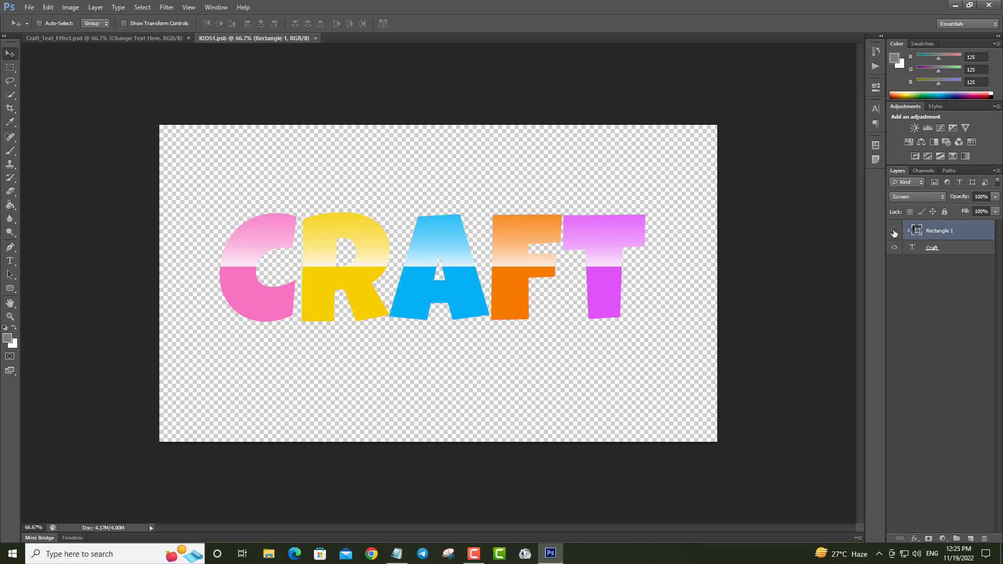
pyautogui.click(894, 231)
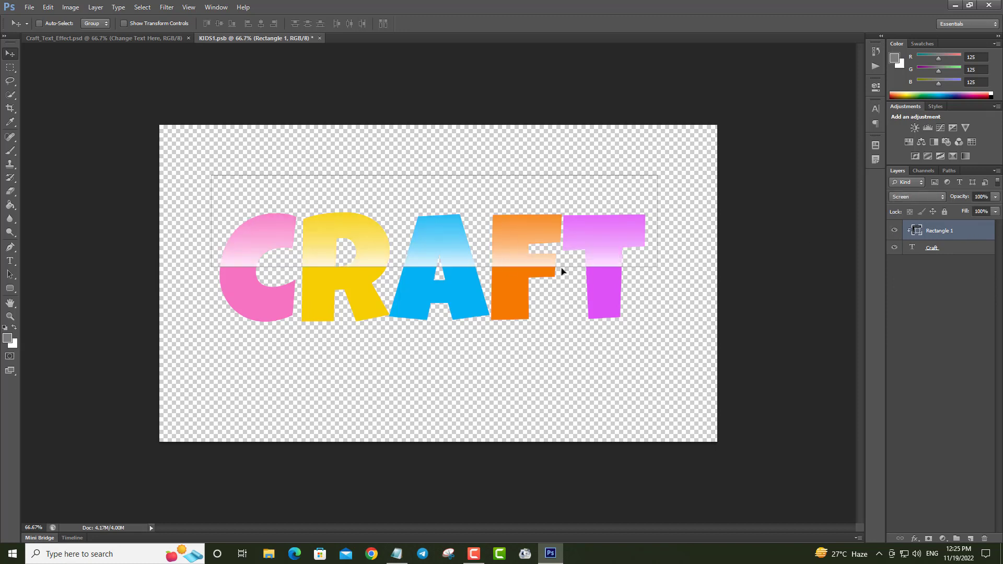
pyautogui.moveTo(563, 271)
pyautogui.mouseDown()
pyautogui.moveTo(491, 259)
pyautogui.moveTo(491, 234)
pyautogui.moveTo(488, 260)
pyautogui.mouseUp()
pyautogui.click(910, 267)
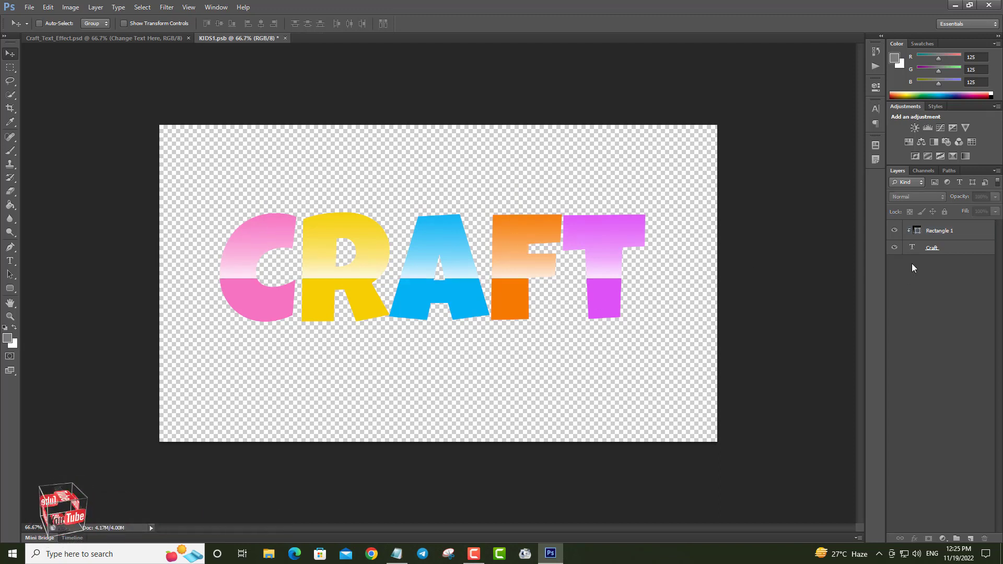
pyautogui.click(918, 239)
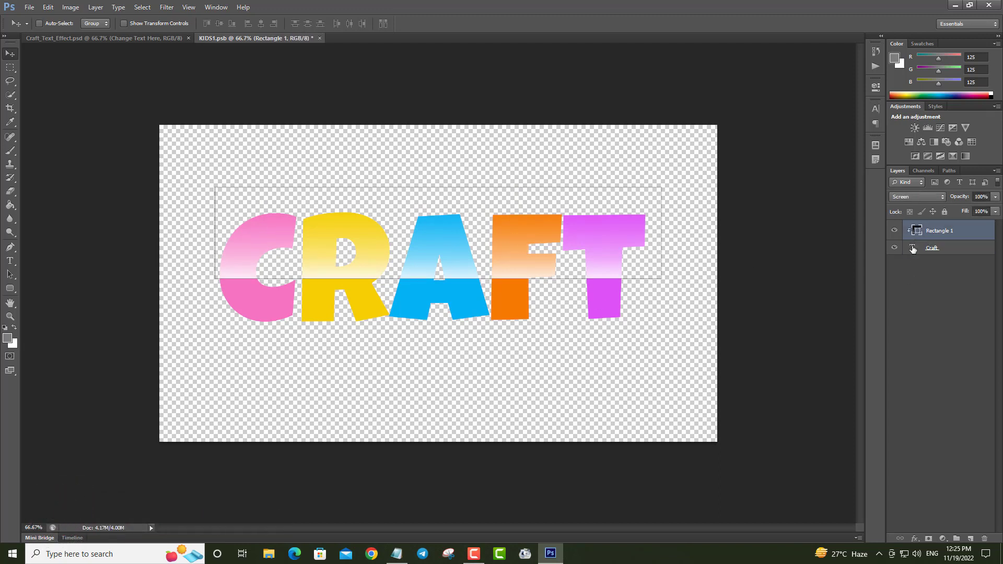
pyautogui.click(913, 249)
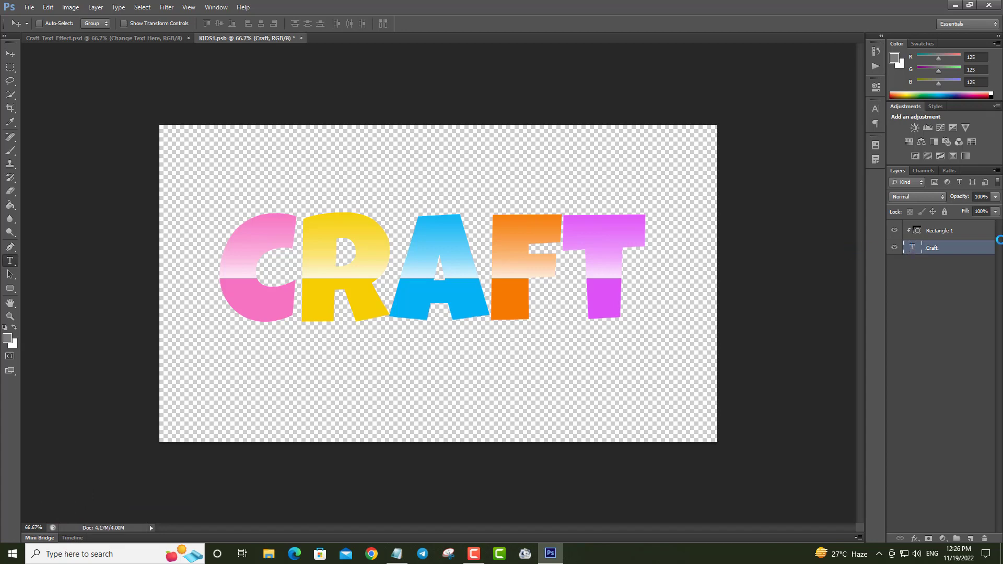
# - Replace the CRAFT text with 'gyan' in red, leaving the G red
pyautogui.doubleClick(912, 247)
pyautogui.write('gyan')
pyautogui.click(8, 338)
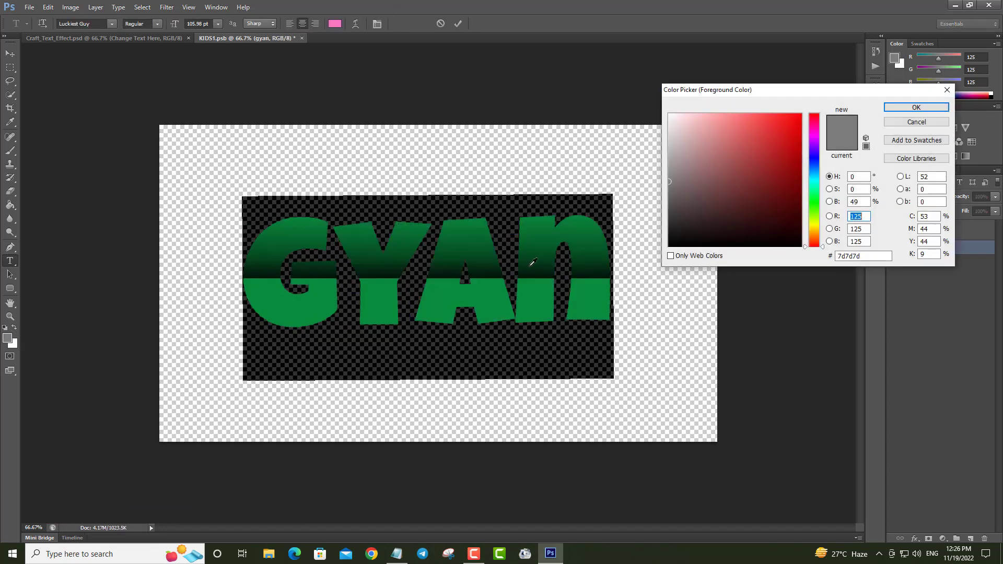
pyautogui.click(916, 107)
pyautogui.click(913, 249)
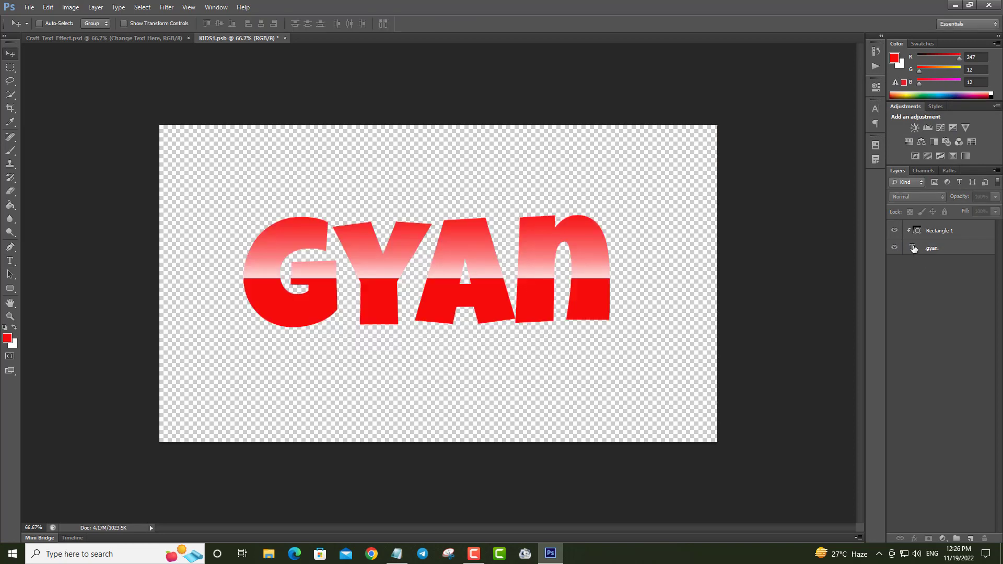
pyautogui.doubleClick(914, 249)
pyautogui.click(337, 305)
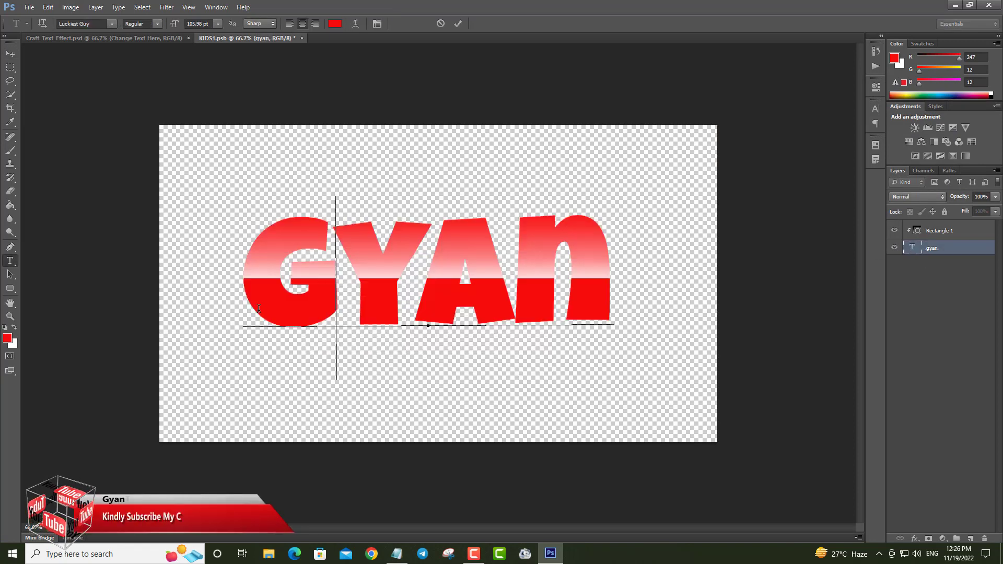
pyautogui.moveTo(258, 308); pyautogui.dragTo(221, 312)
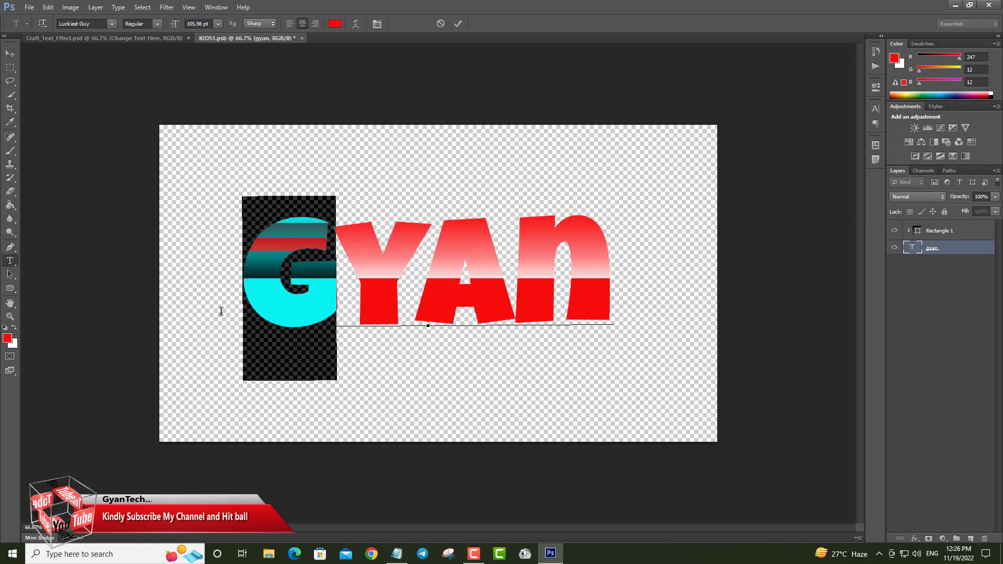
pyautogui.click(7, 56)
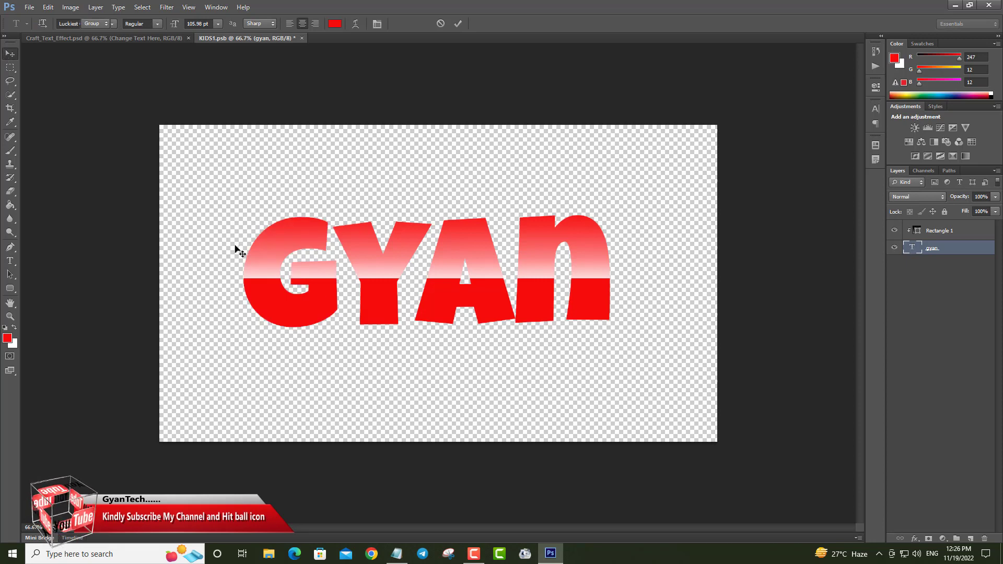
# - Recolour the letter Y green
pyautogui.doubleClick(914, 248)
pyautogui.moveTo(346, 289); pyautogui.dragTo(387, 293)
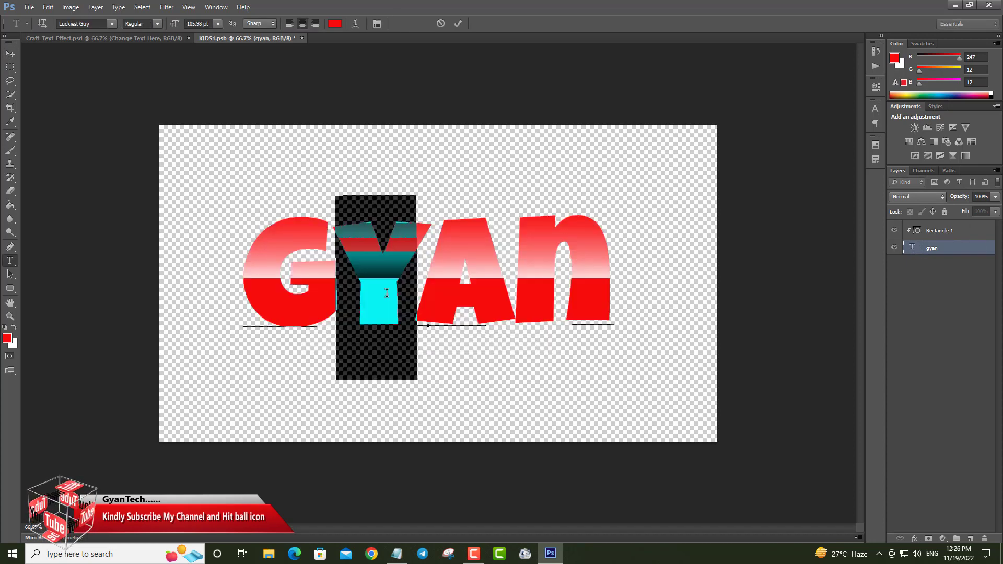
pyautogui.click(6, 337)
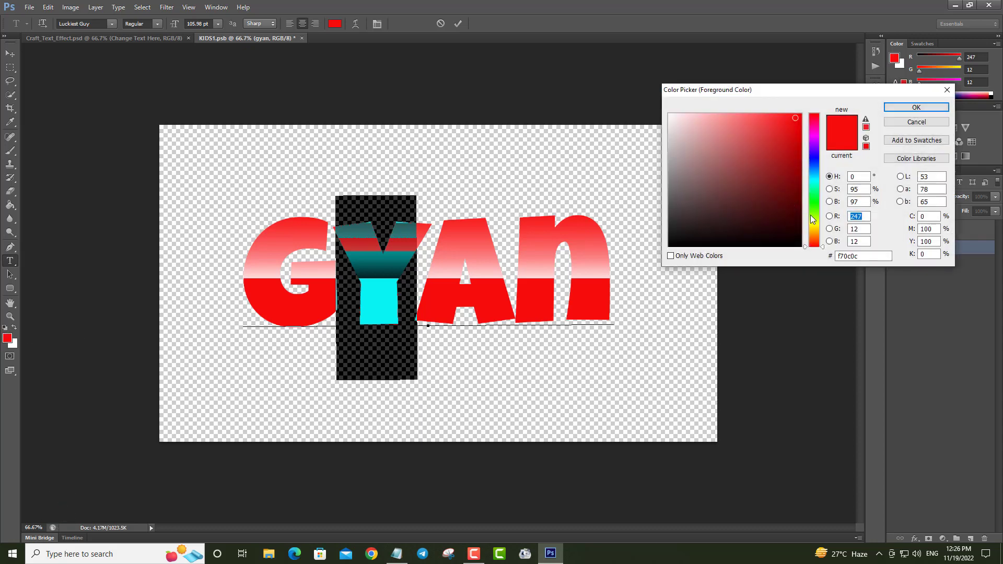
pyautogui.click(811, 211)
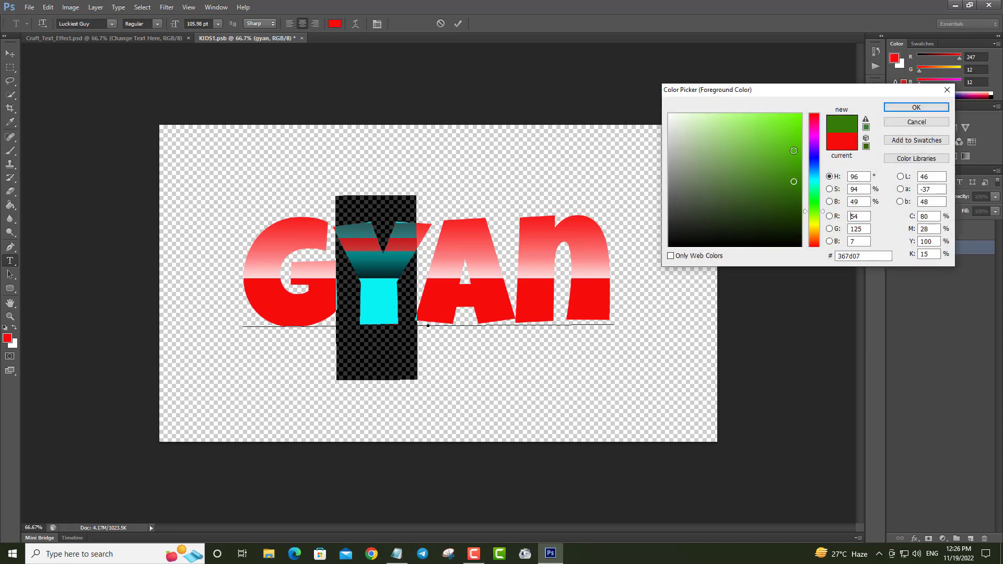
pyautogui.click(933, 107)
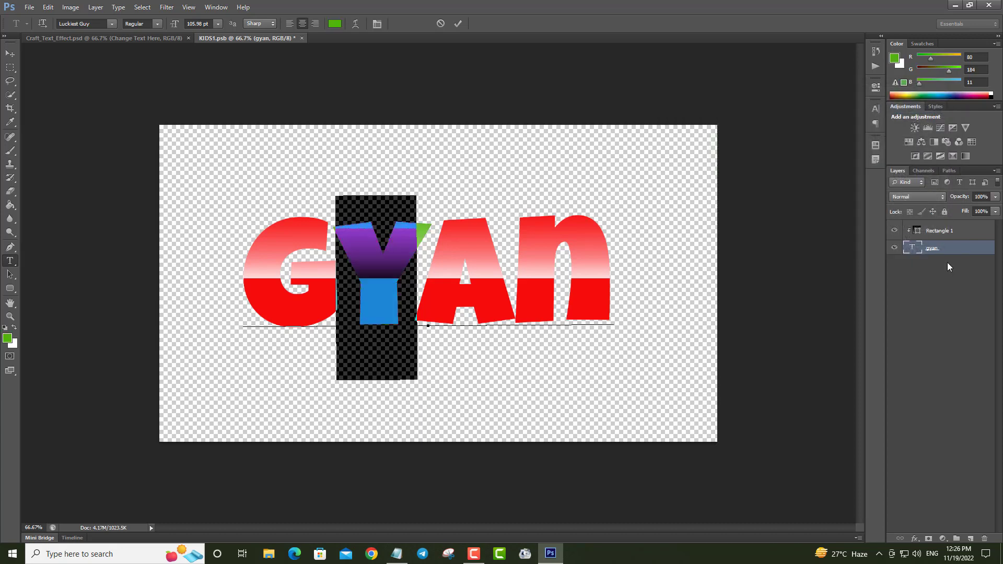
pyautogui.click(948, 263)
pyautogui.press('v')
# - Recolour the letter A a bright cyan
pyautogui.click(915, 247)
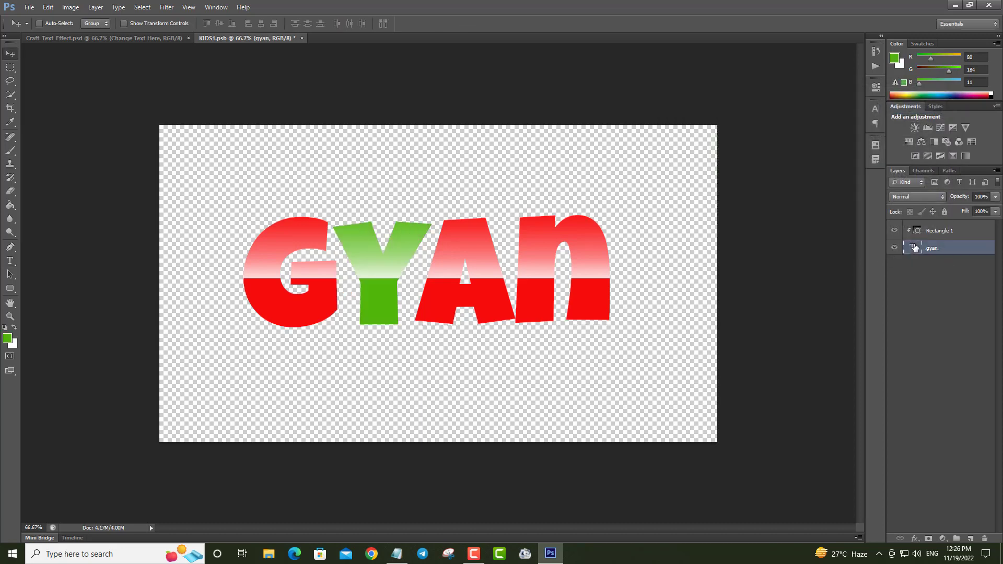
pyautogui.doubleClick(915, 248)
pyautogui.click(421, 284)
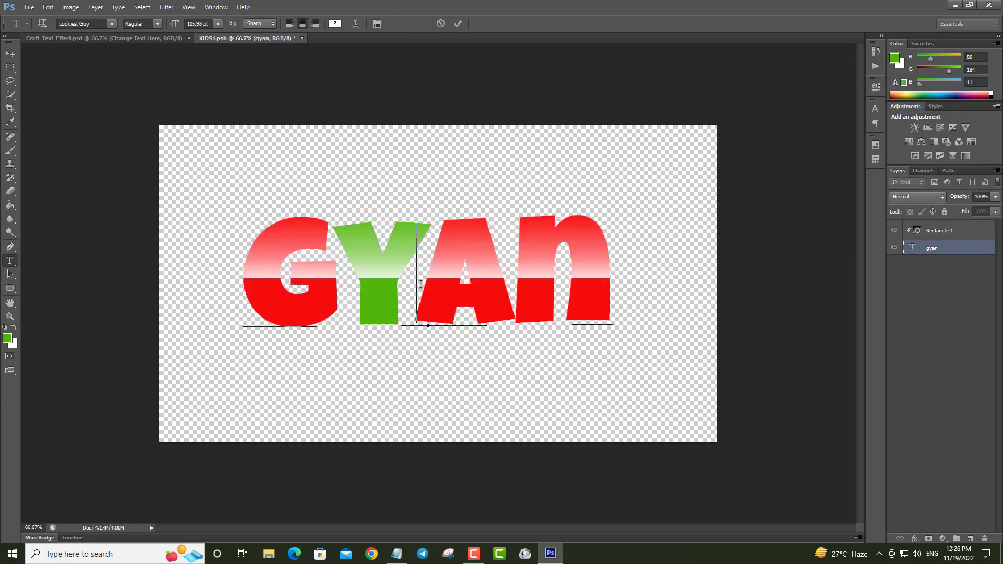
pyautogui.hotkey('shift', 'Right')
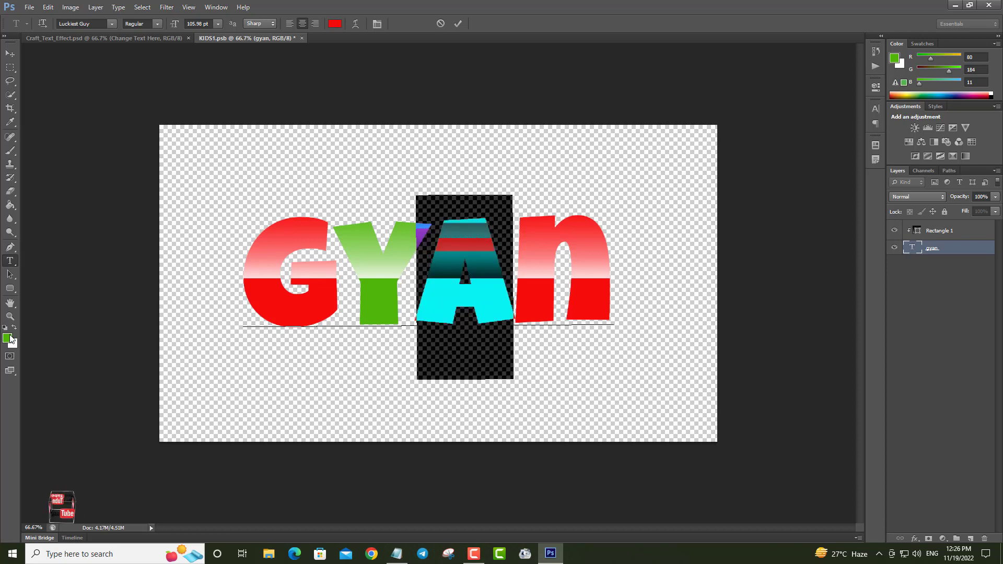
pyautogui.click(10, 339)
pyautogui.click(815, 179)
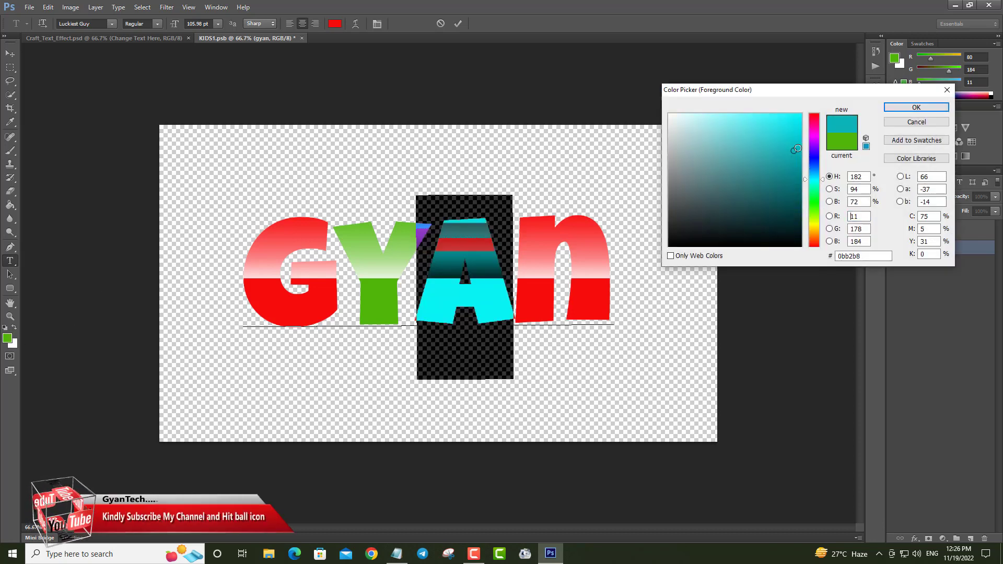
pyautogui.click(795, 130)
pyautogui.click(917, 107)
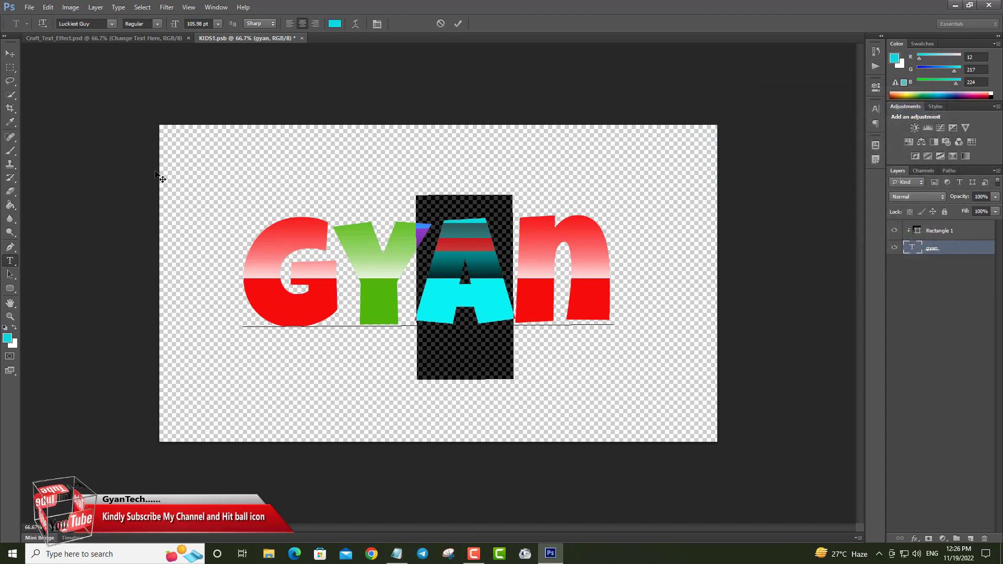
pyautogui.click(10, 54)
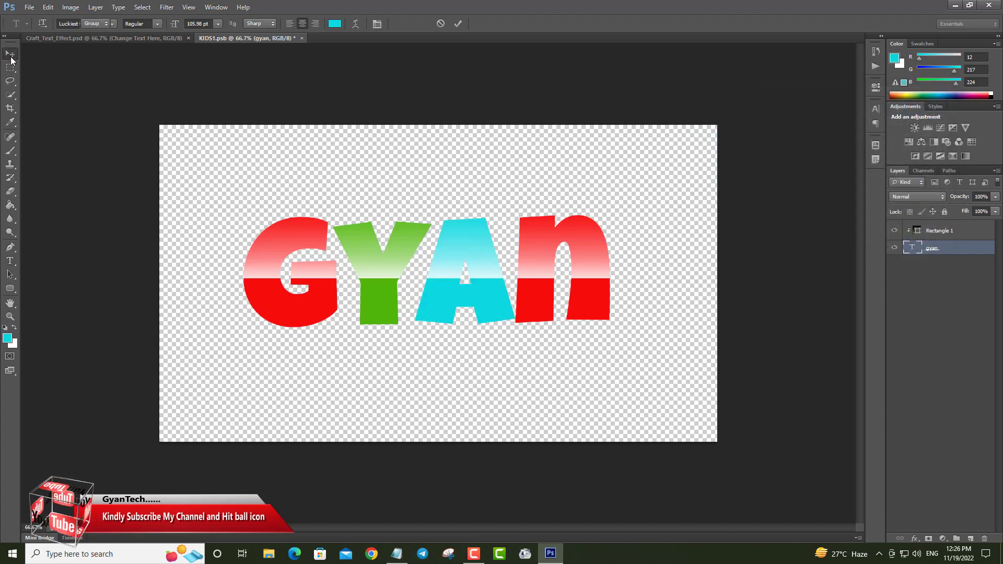
# - Recolour the letter n pink
pyautogui.doubleClick(912, 249)
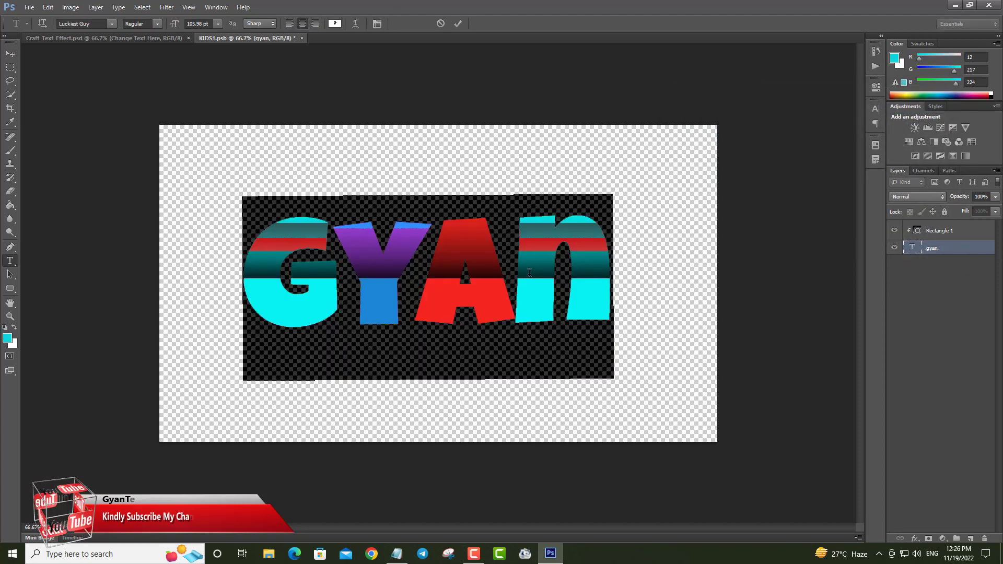
pyautogui.moveTo(518, 275); pyautogui.dragTo(625, 278)
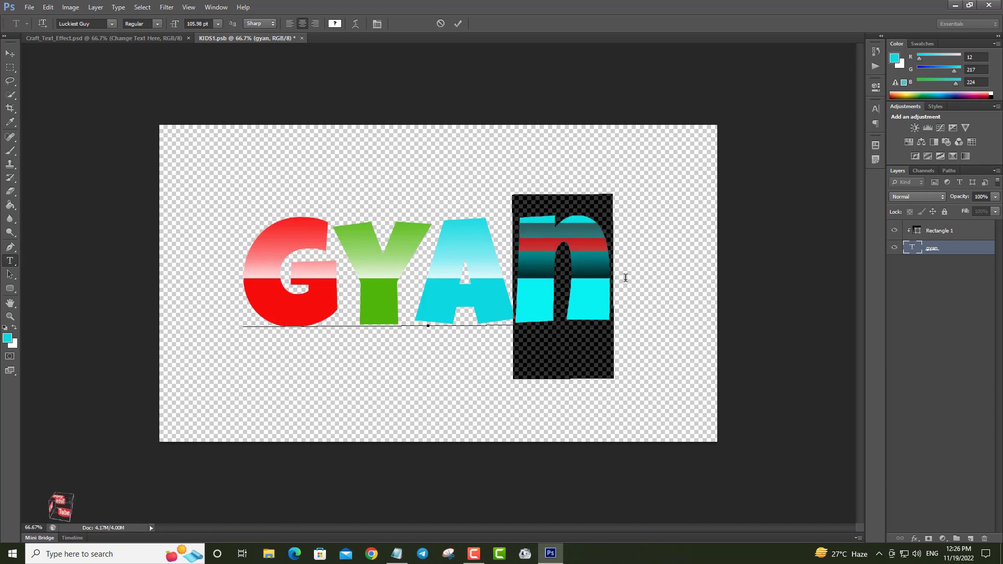
pyautogui.click(7, 339)
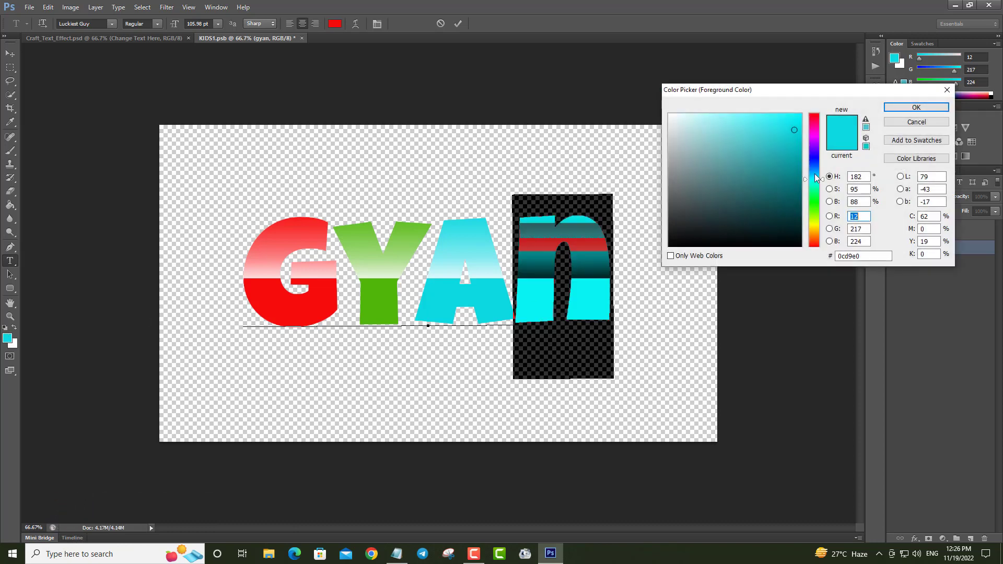
pyautogui.click(815, 137)
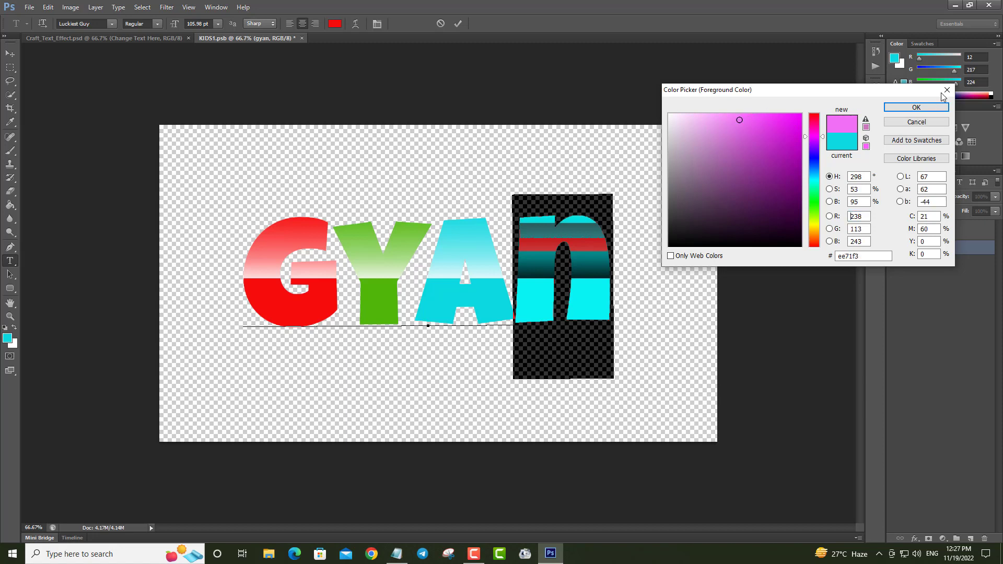
pyautogui.click(926, 107)
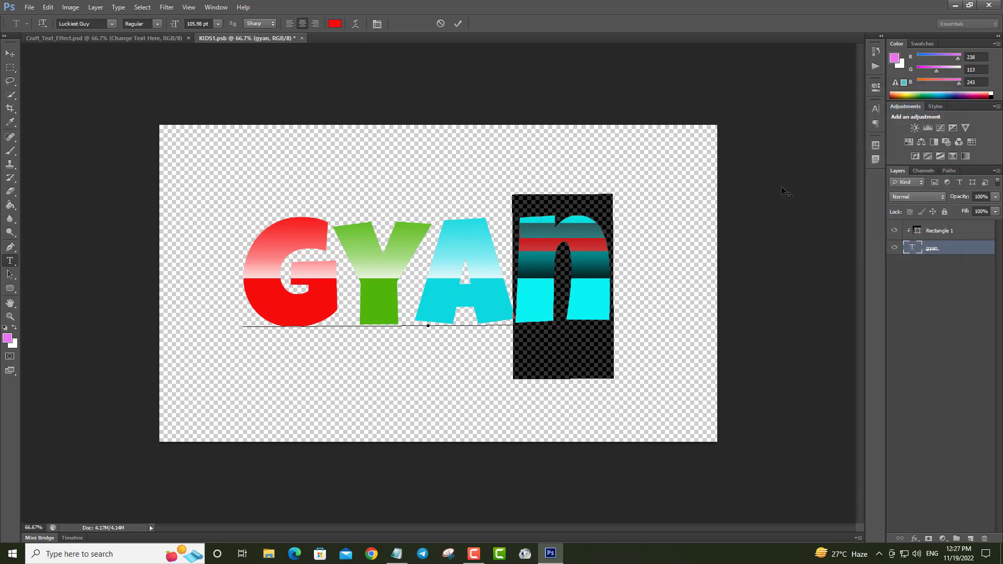
pyautogui.click(13, 54)
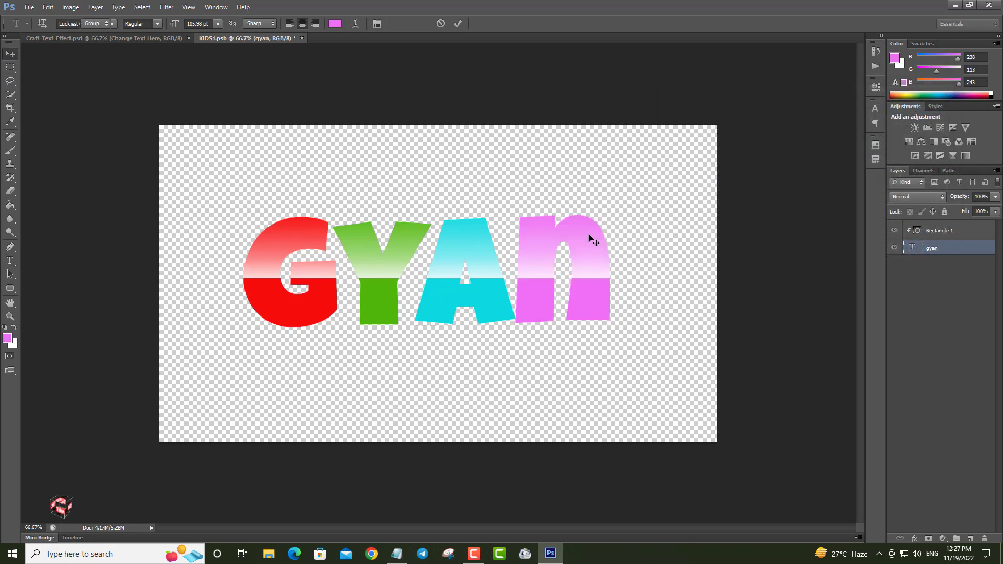
# - Save and close KIDS1.psb, then toggle the pink BACKGROUND layer off and on
pyautogui.click(304, 39)
pyautogui.click(443, 202)
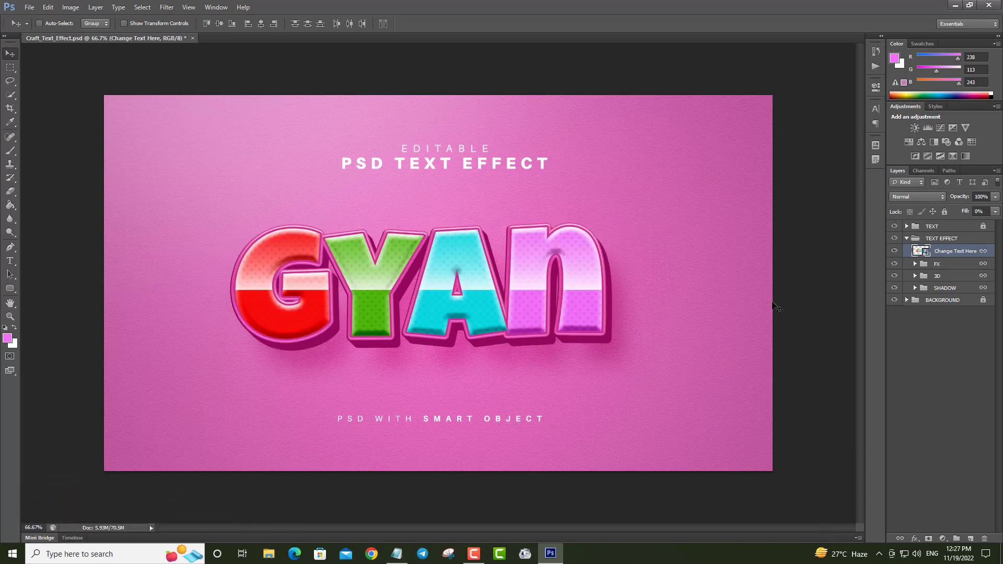
pyautogui.click(895, 300)
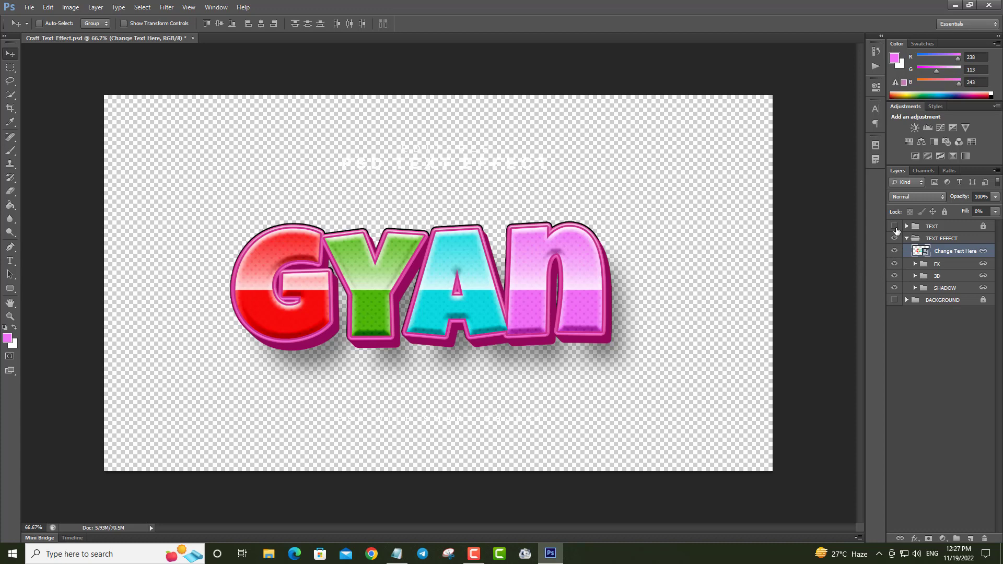
pyautogui.click(895, 301)
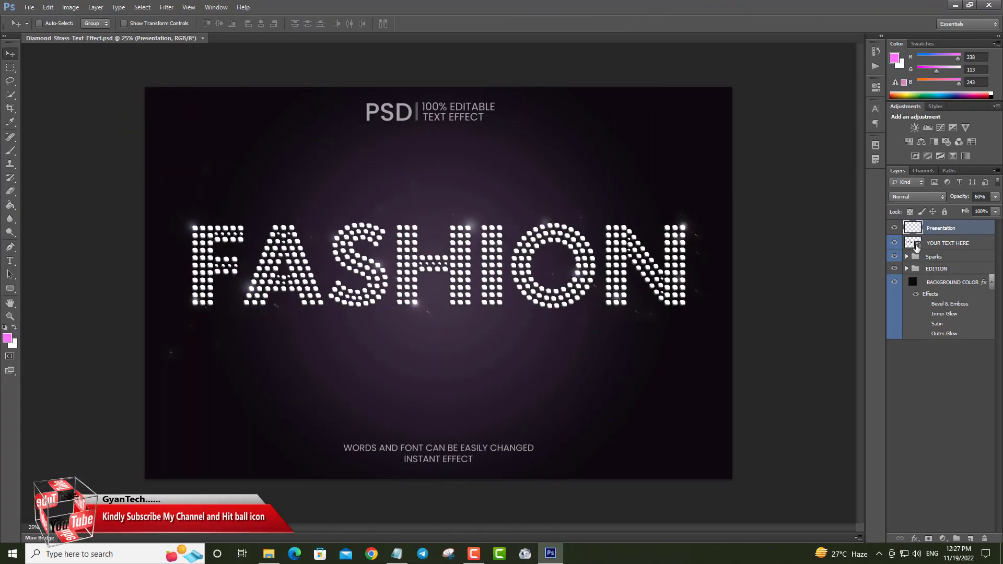
# - Open the YOUR TEXT HERE smart object past its notices and start editing the FASHION text
pyautogui.doubleClick(917, 247)
pyautogui.click(525, 225)
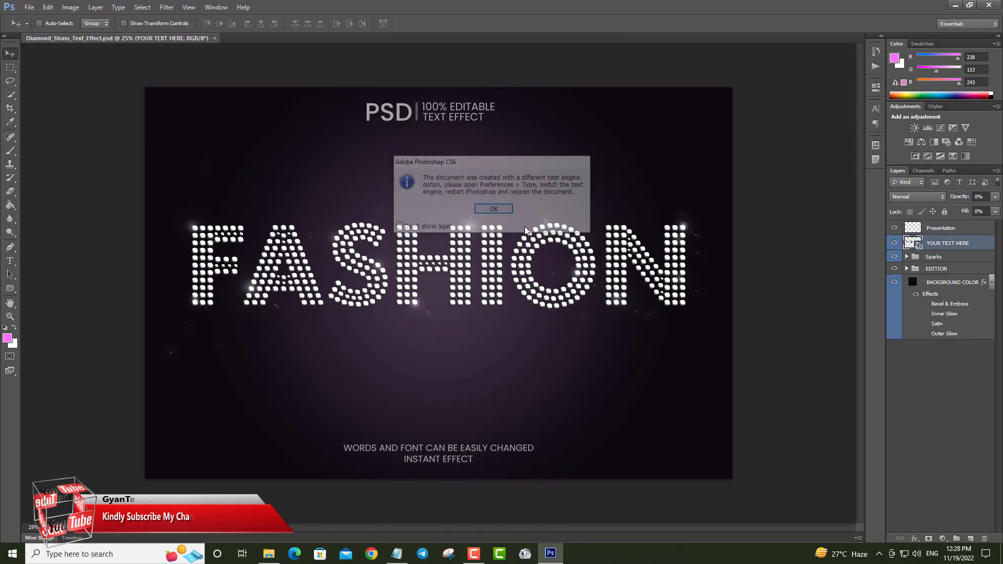
pyautogui.click(494, 210)
pyautogui.click(495, 210)
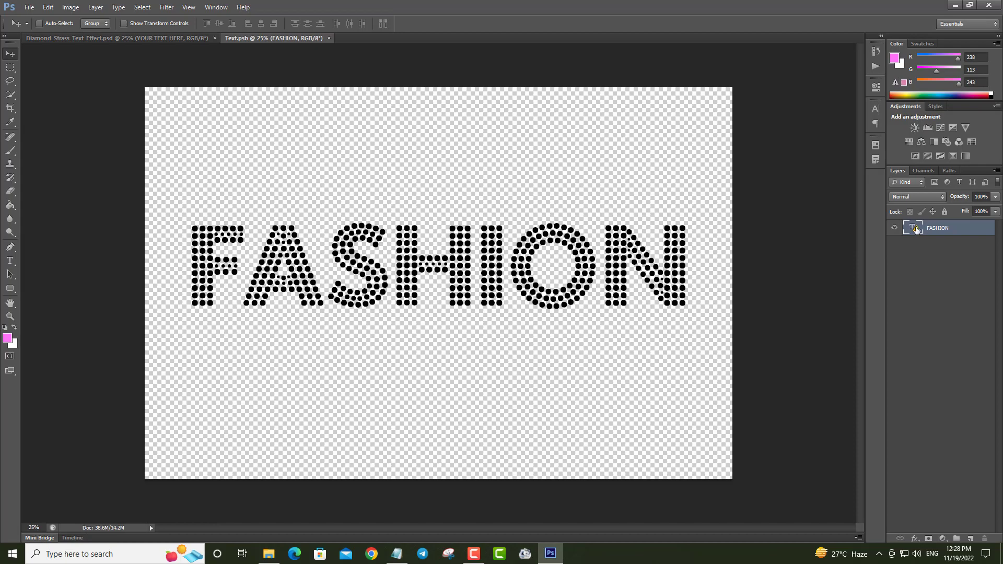
pyautogui.doubleClick(916, 229)
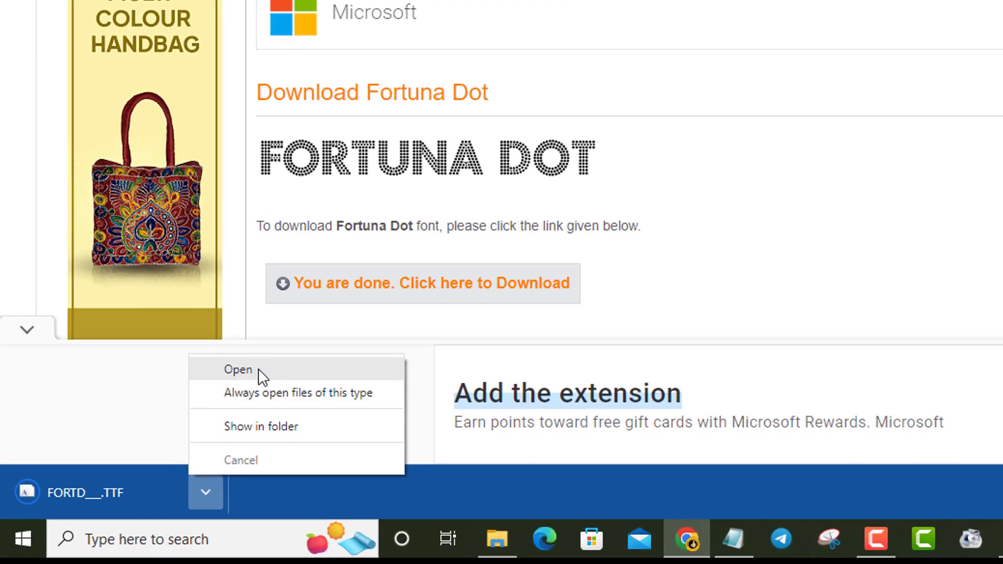
# - Install the downloaded FORTD___.TTF Fortuna Dot font and close the Font Viewer
pyautogui.click(258, 370)
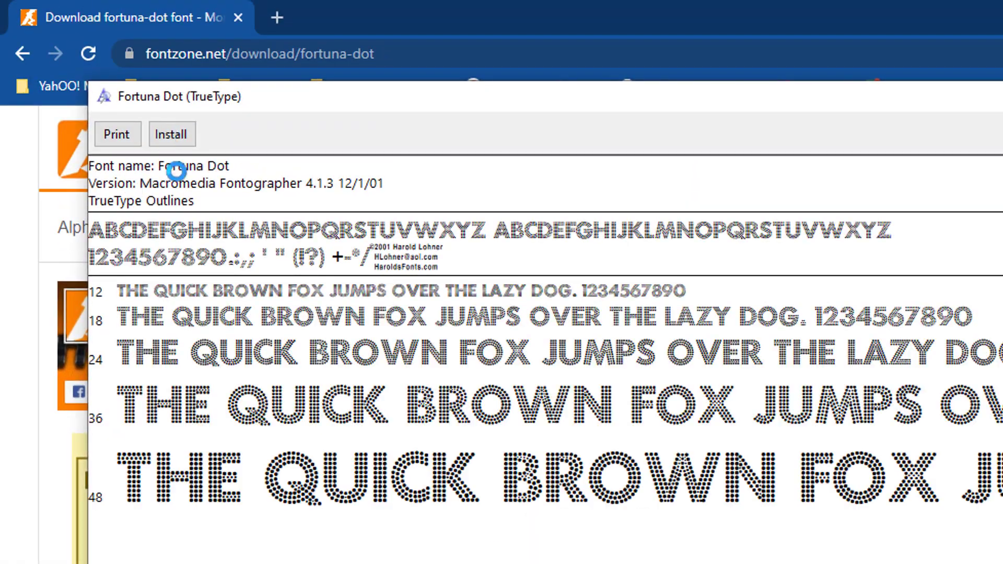
pyautogui.click(174, 131)
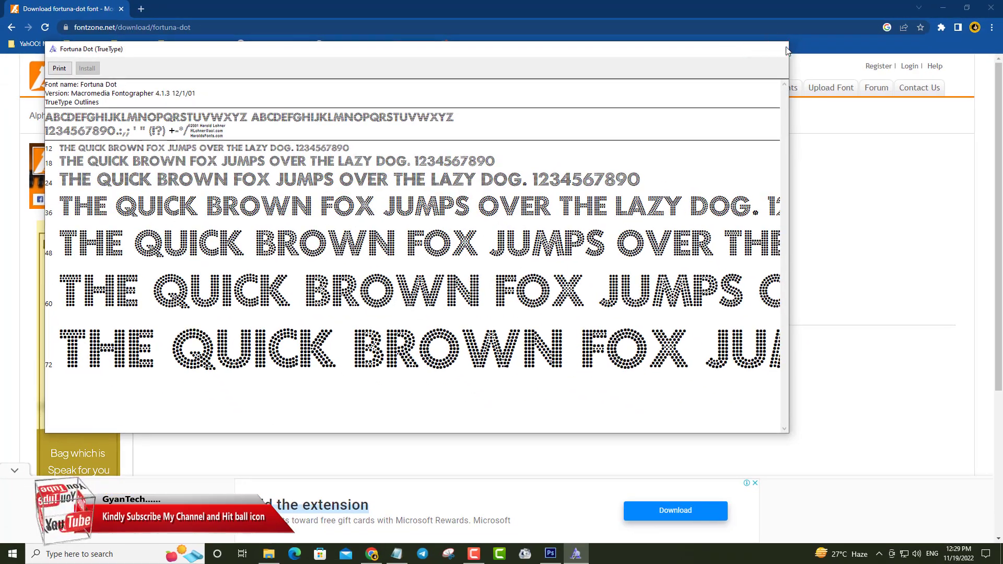
pyautogui.click(787, 51)
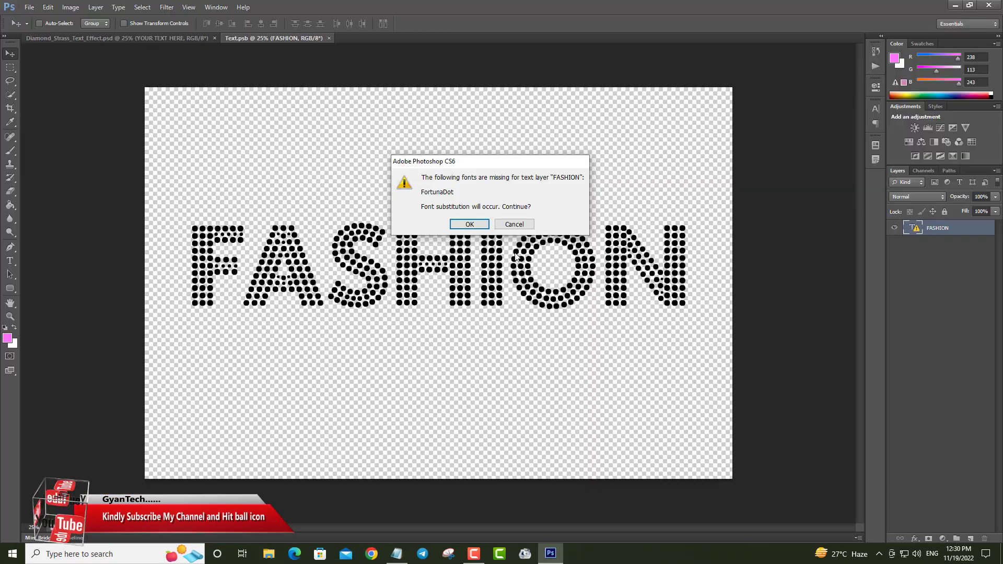
# - Replace FASHION with GYANTECH and stretch it wider and about 117% taller
pyautogui.click(471, 226)
pyautogui.doubleClick(644, 277)
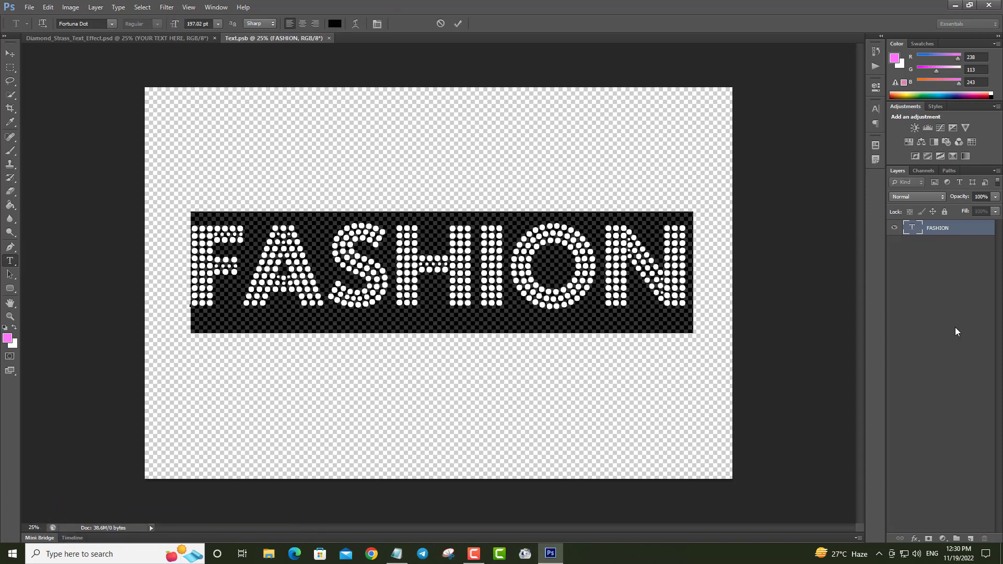
pyautogui.press('BackSpace')
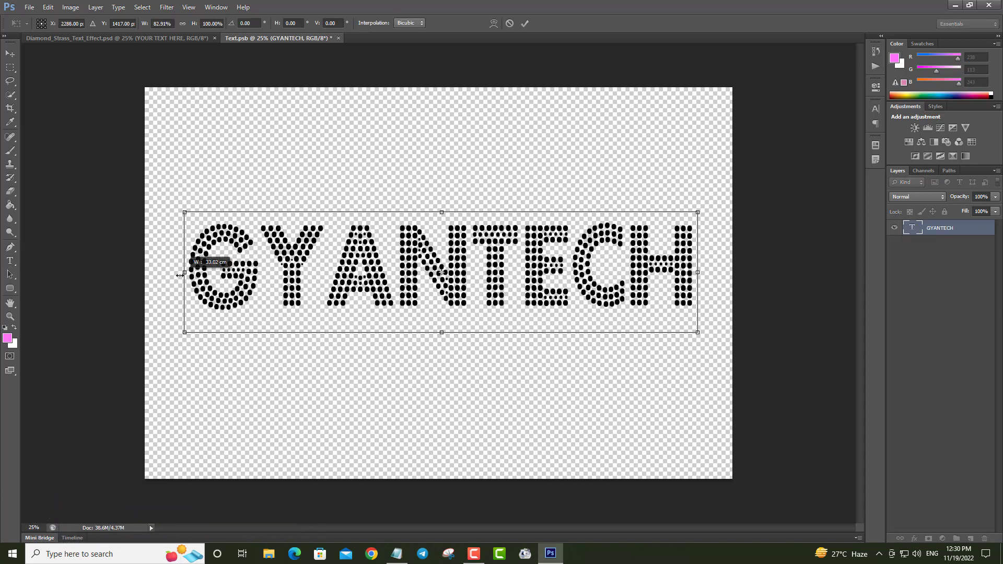
pyautogui.moveTo(190, 269); pyautogui.dragTo(179, 274)
pyautogui.moveTo(446, 333); pyautogui.dragTo(447, 354)
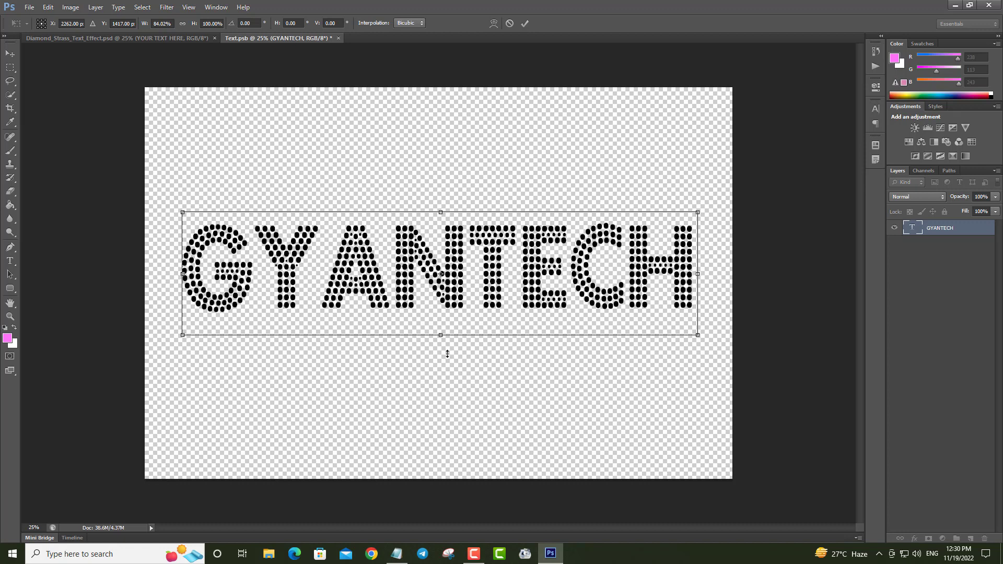
pyautogui.click(12, 55)
pyautogui.click(447, 205)
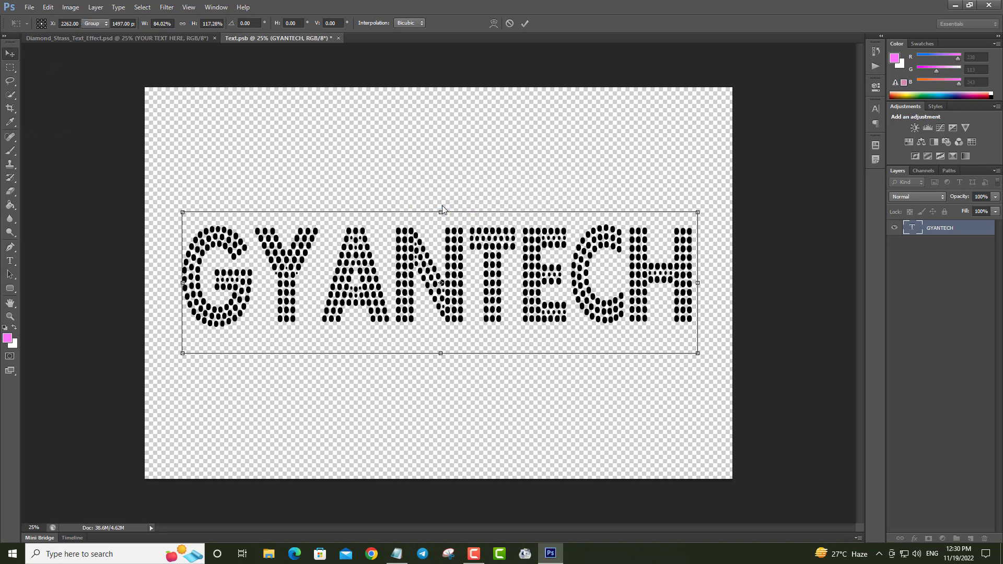
# - Save the GYANTECH smart object, hide the Presentation captions, and expand the Sparks group
pyautogui.click(337, 39)
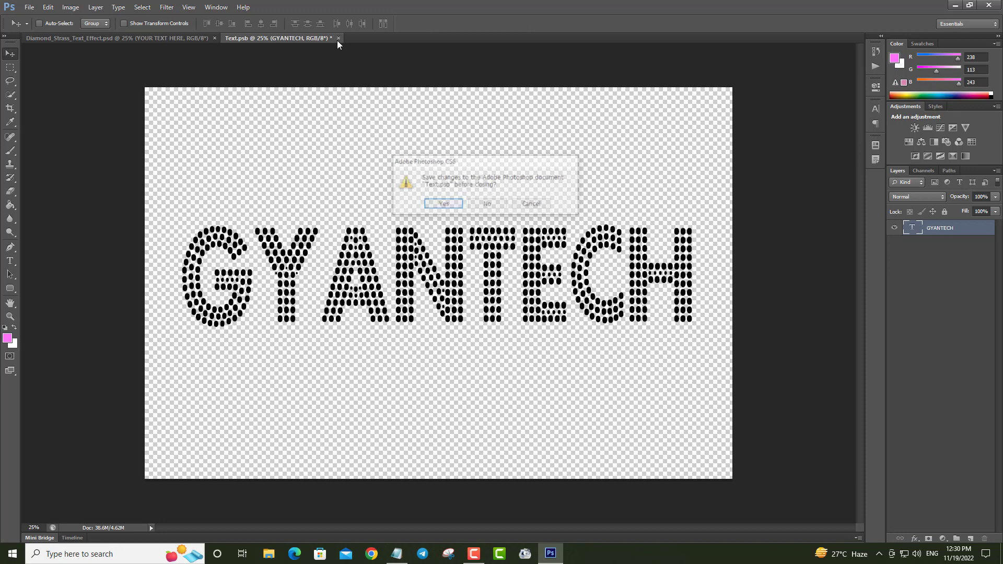
pyautogui.click(442, 204)
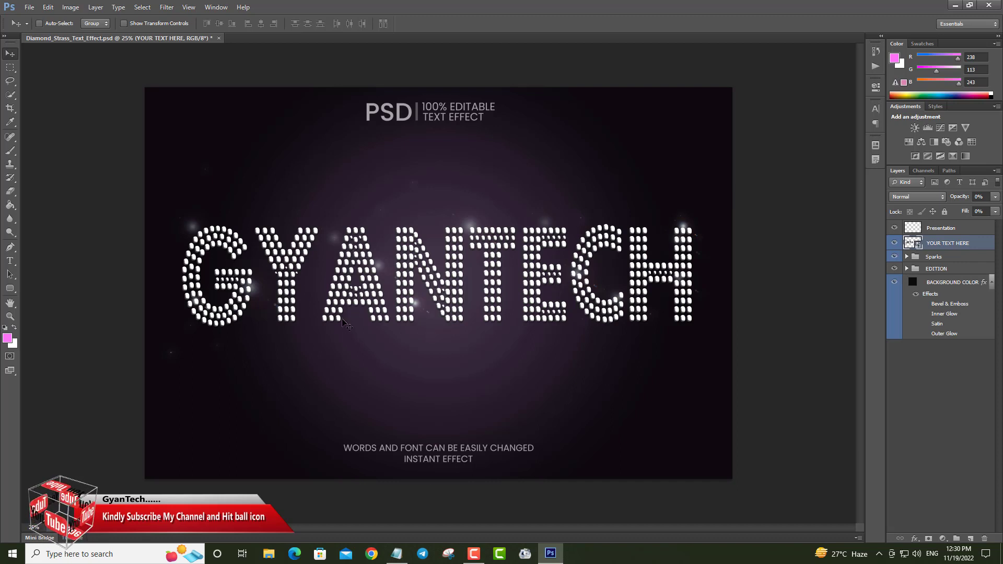
pyautogui.click(895, 228)
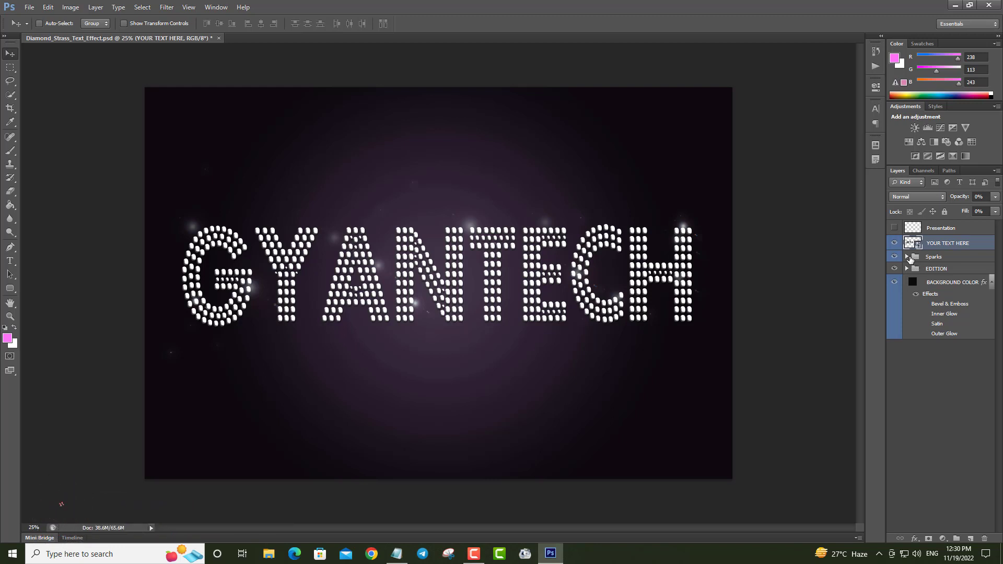
pyautogui.click(907, 257)
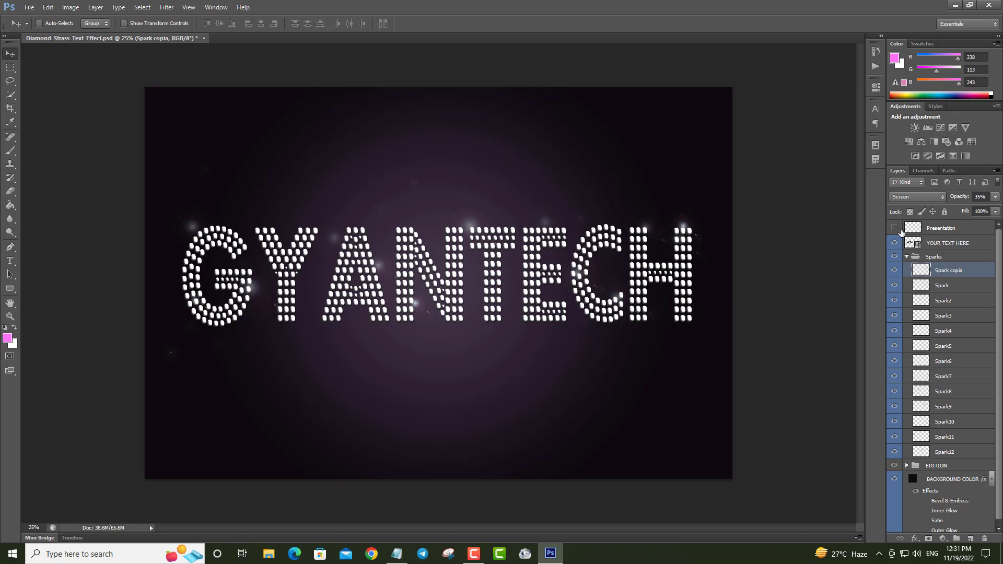
# - Move the Spark and Spark2 sparkles onto the GYANTECH lettering
pyautogui.click(942, 288)
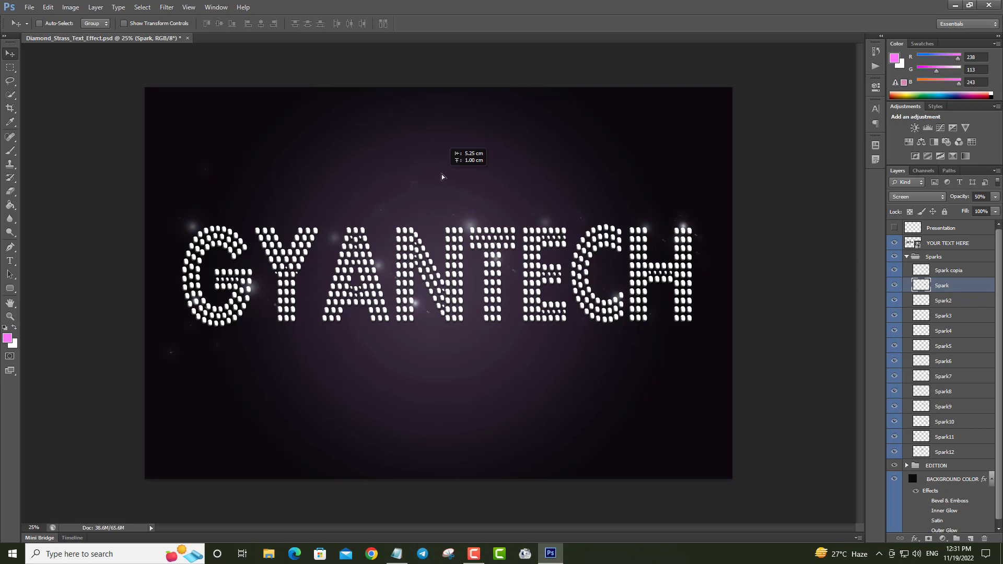
pyautogui.moveTo(468, 158); pyautogui.dragTo(476, 152)
pyautogui.click(955, 302)
pyautogui.moveTo(535, 382); pyautogui.dragTo(491, 230)
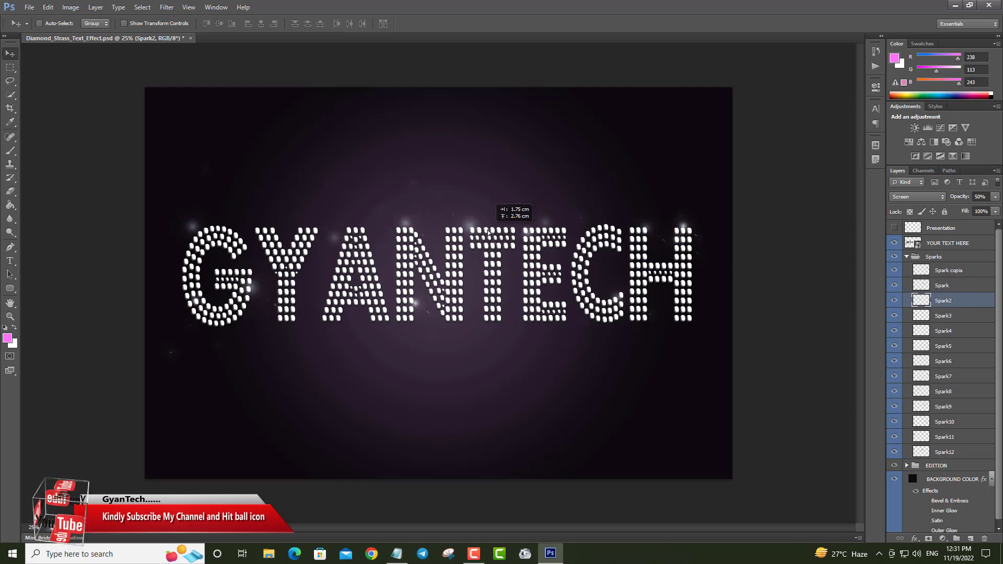
pyautogui.moveTo(492, 230); pyautogui.dragTo(494, 228)
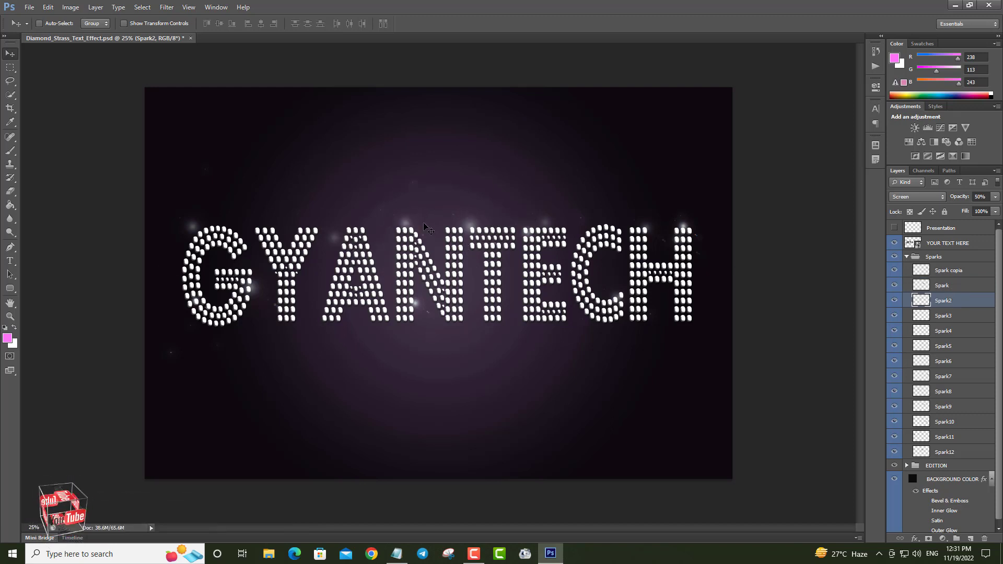